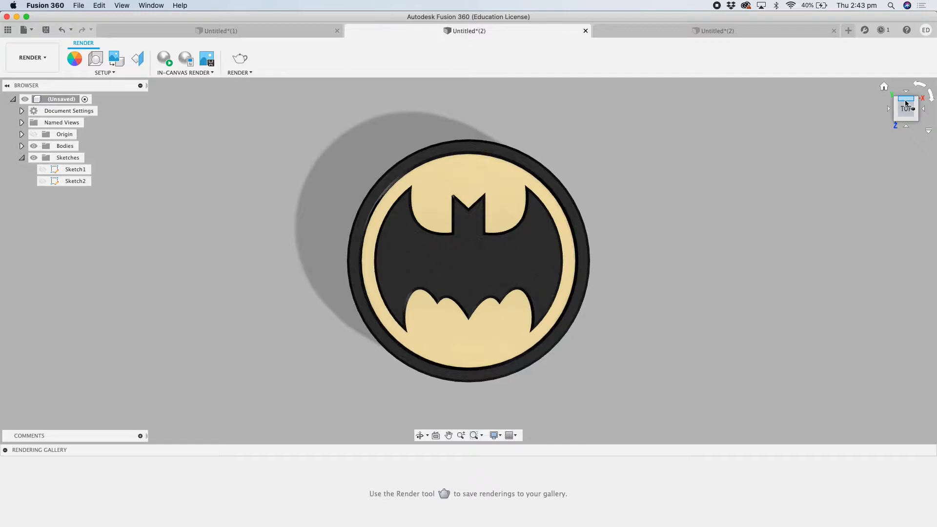
Examine the finished red and black Deadpool emblem in the home view and upright from above.
{"action": "left_click", "coordinate": [739, 30]}
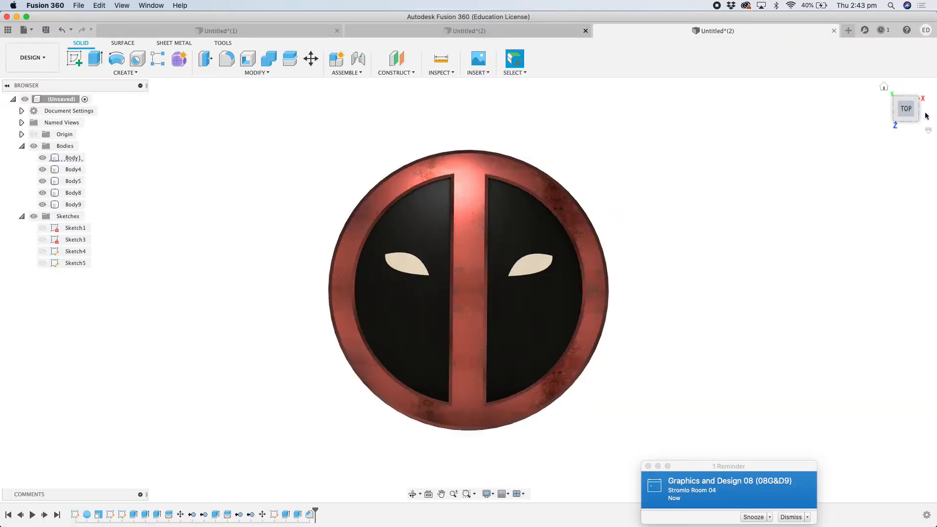
{"action": "left_click", "coordinate": [884, 86]}
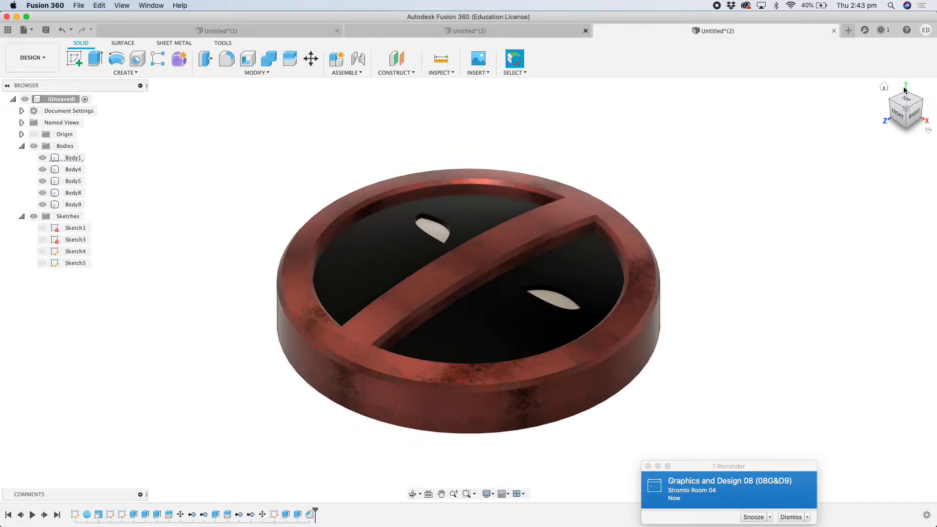
{"action": "left_click", "coordinate": [904, 99]}
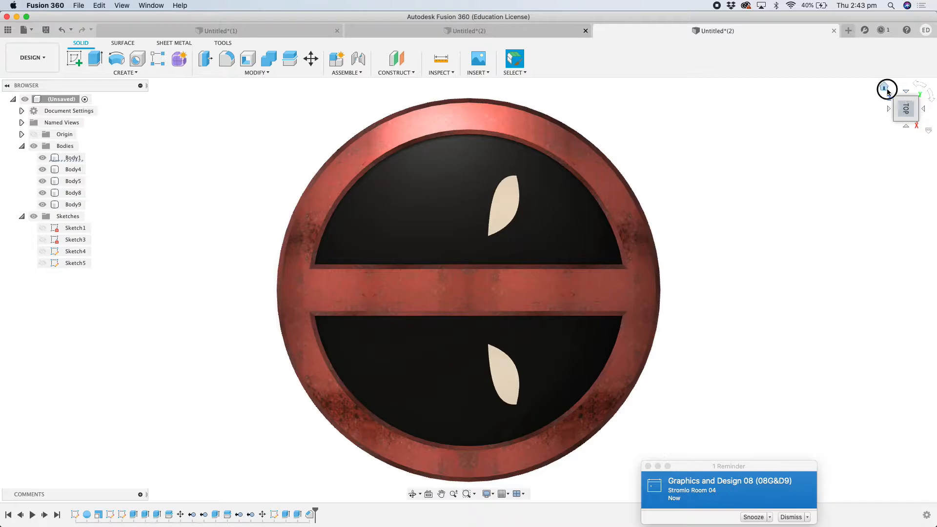
{"action": "left_click", "coordinate": [886, 89]}
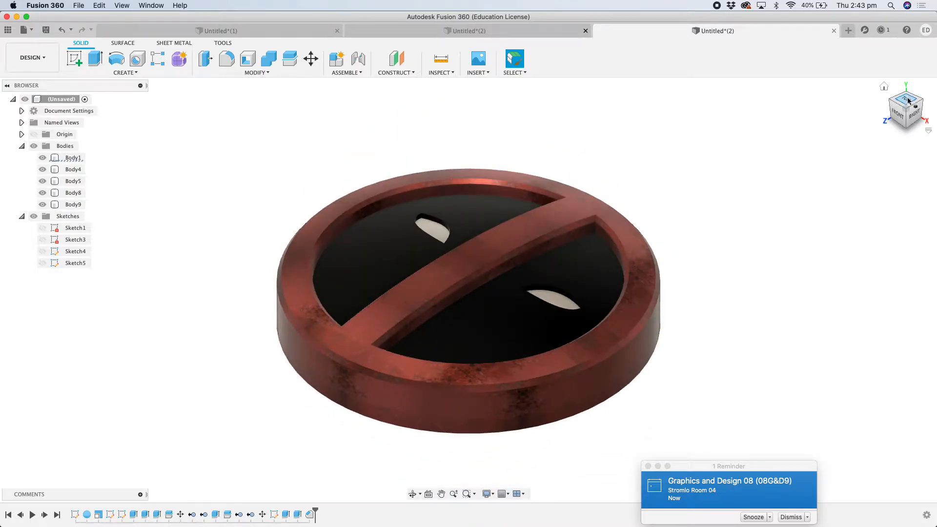
{"action": "left_click", "coordinate": [908, 100]}
{"action": "left_click", "coordinate": [884, 89]}
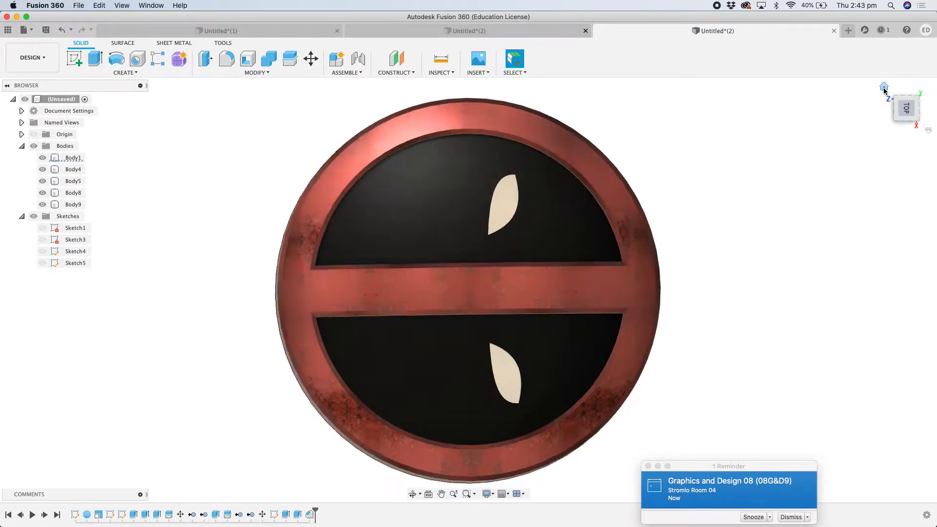
{"action": "left_click", "coordinate": [907, 102]}
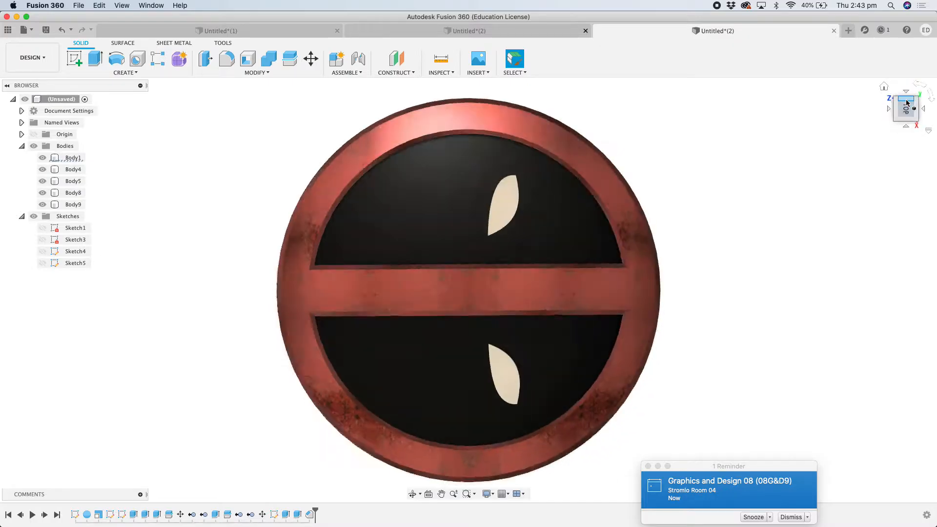
{"action": "left_click", "coordinate": [919, 86]}
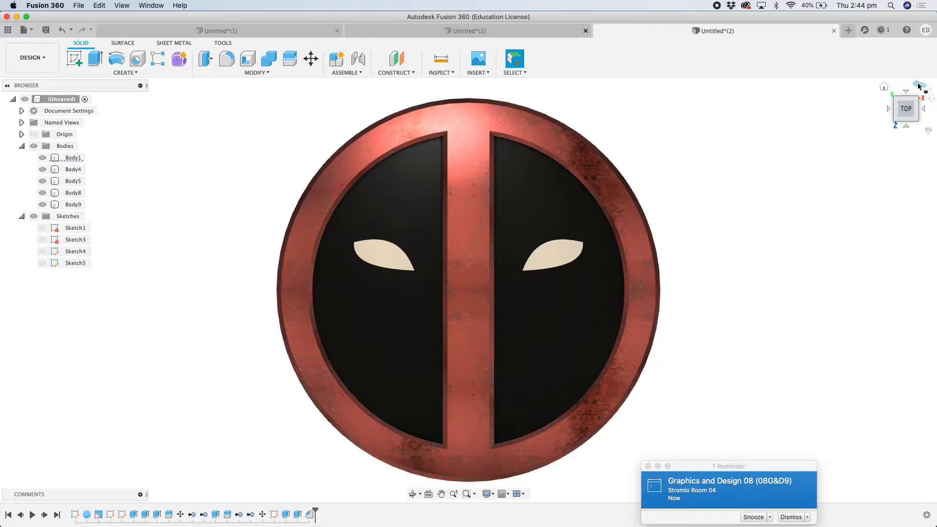
Examine the finished Superman shield and Batman emblem designs from several angles.
{"action": "left_click", "coordinate": [139, 33]}
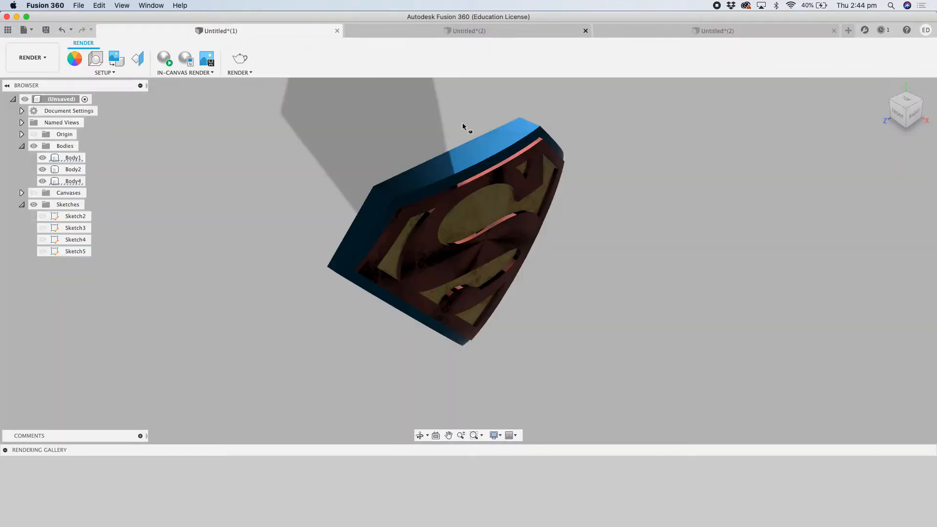
{"action": "left_click", "coordinate": [914, 117]}
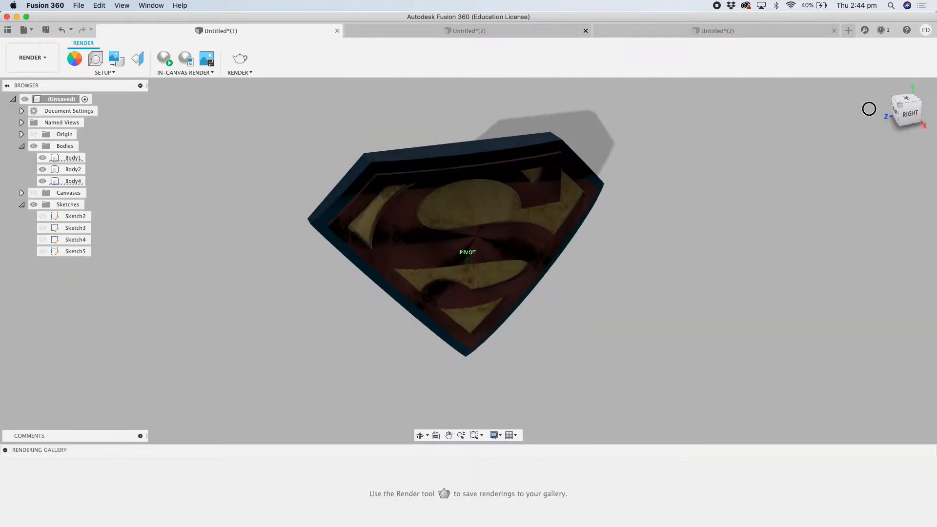
{"action": "left_click_drag", "start_coordinate": [806, 83], "coordinate": [793, 78]}
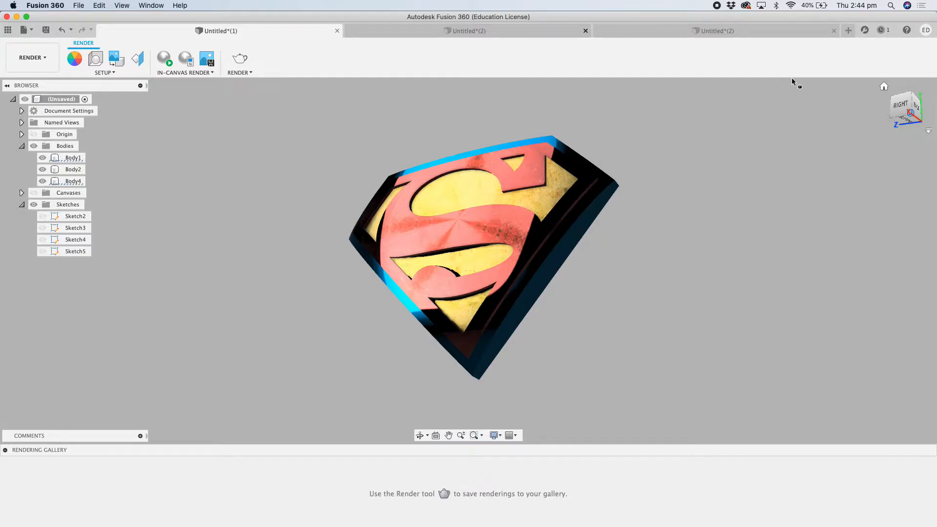
{"action": "left_click", "coordinate": [500, 36]}
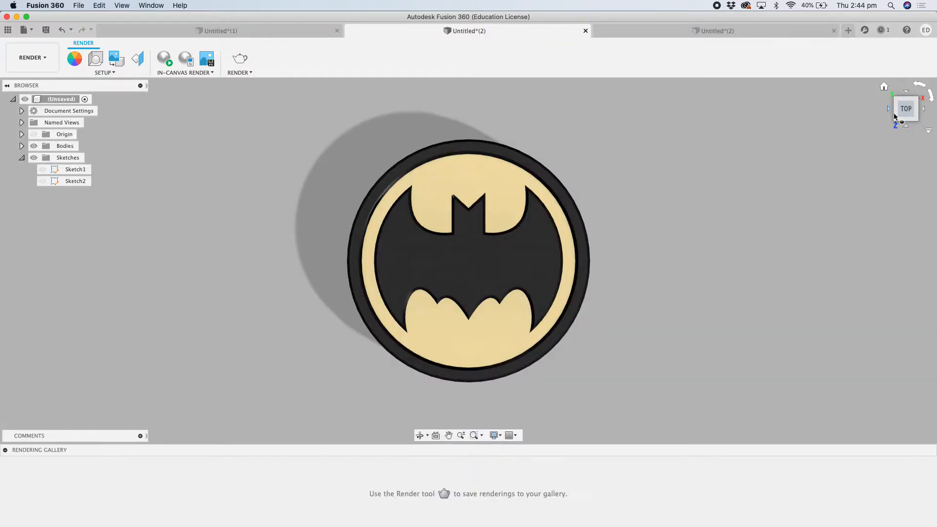
{"action": "mouse_move", "coordinate": [897, 113]}
{"action": "left_mouse_down"}
{"action": "mouse_move", "coordinate": [826, 100]}
{"action": "mouse_move", "coordinate": [843, 84]}
{"action": "mouse_move", "coordinate": [843, 58]}
{"action": "mouse_move", "coordinate": [848, 119]}
{"action": "mouse_move", "coordinate": [874, 129]}
{"action": "left_mouse_up"}
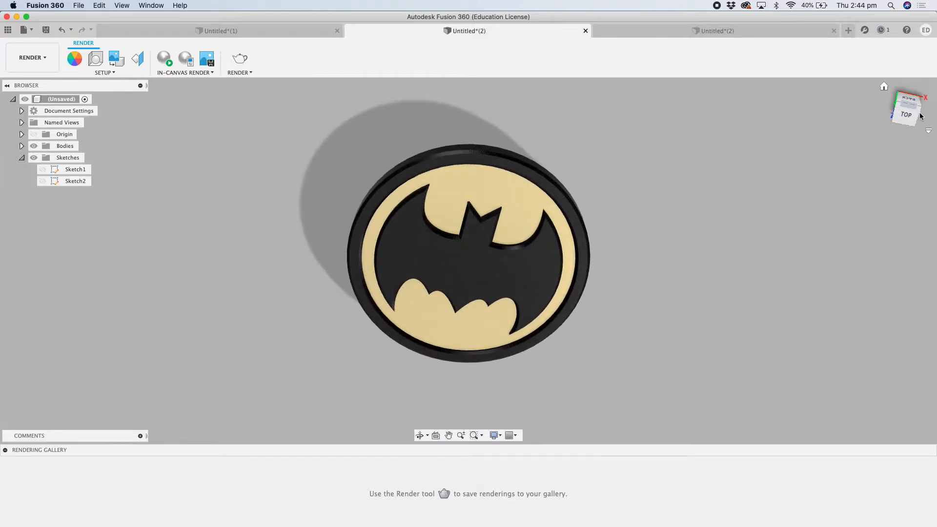
{"action": "left_click", "coordinate": [883, 87]}
{"action": "left_click", "coordinate": [288, 33]}
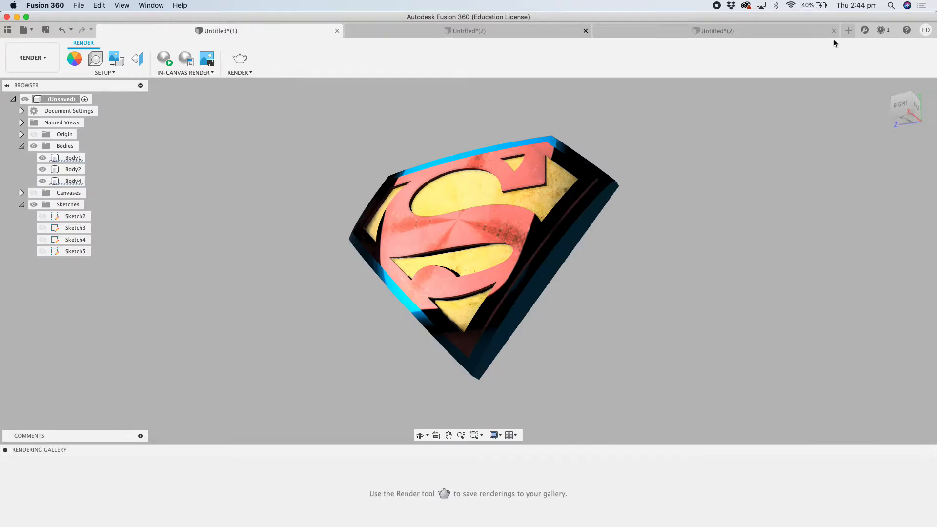
Create a new design and start a sketch on the front plane.
{"action": "left_click", "coordinate": [848, 31]}
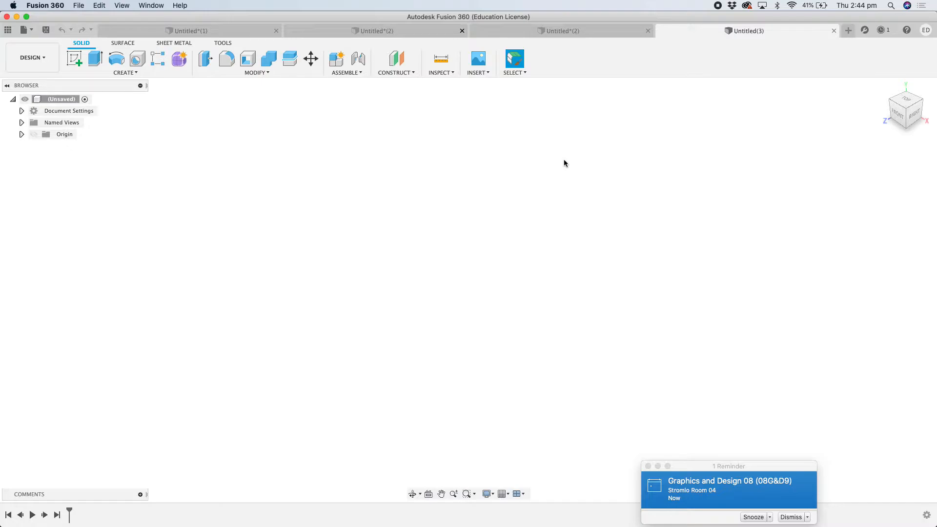
{"action": "left_click", "coordinate": [75, 59]}
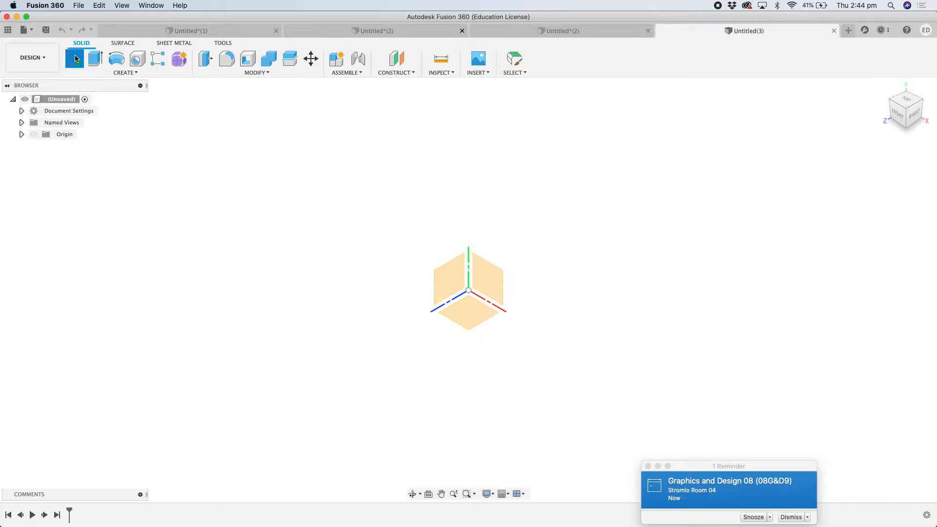
{"action": "left_click", "coordinate": [457, 280]}
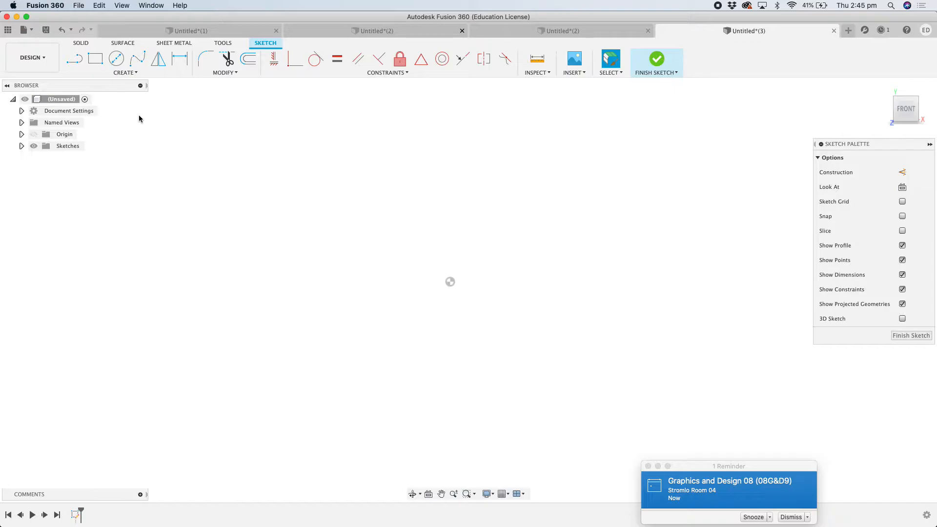
Sketch a short vertical line straight up from the origin as the centre line.
{"action": "left_click", "coordinate": [75, 58]}
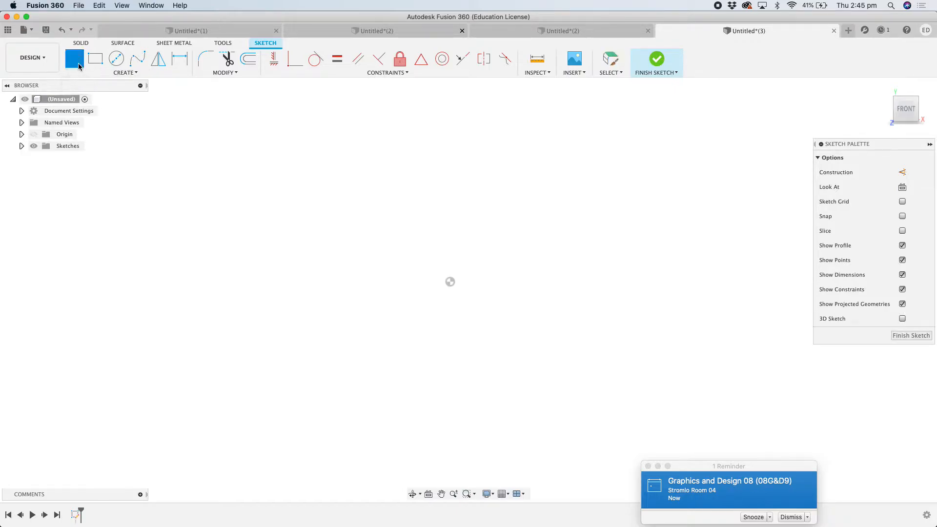
{"action": "left_click", "coordinate": [450, 282]}
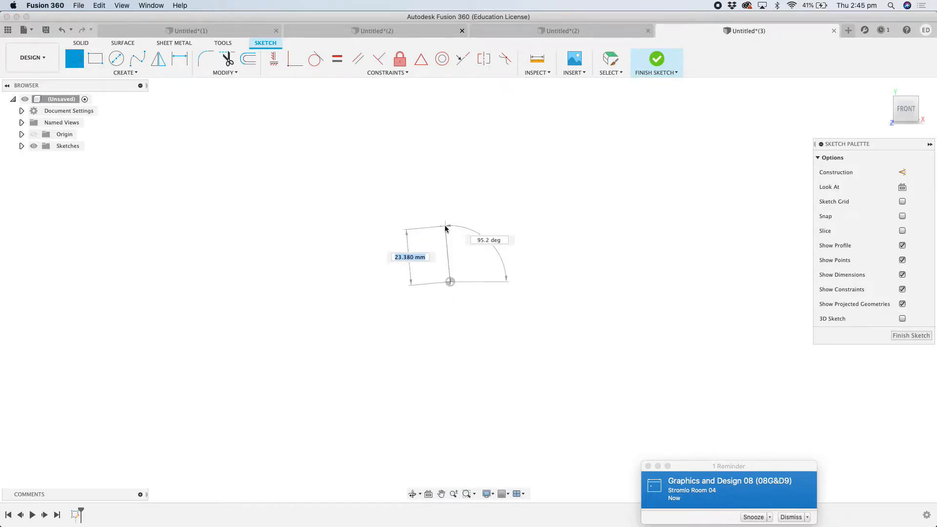
{"action": "left_click", "coordinate": [449, 222]}
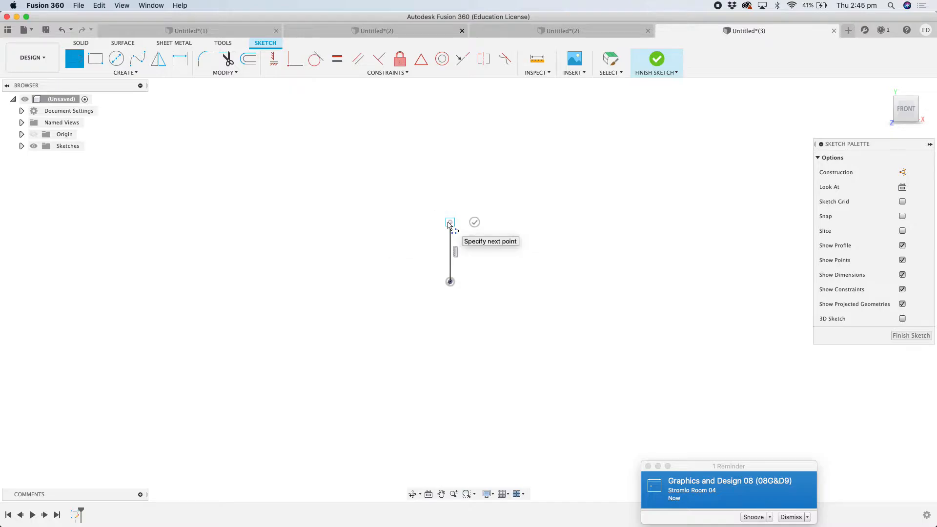
{"action": "left_click", "coordinate": [474, 223]}
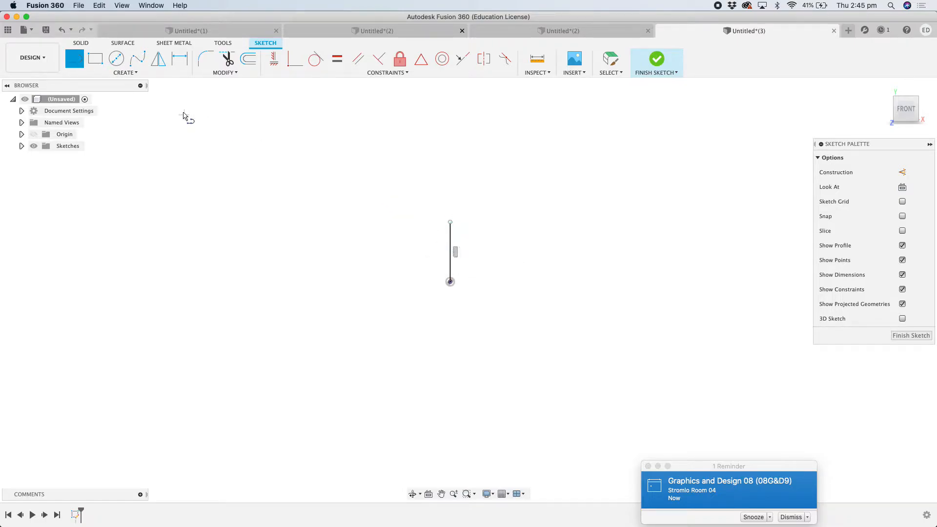
Sketch two concentric circles centred on the origin, the second slightly larger to form a narrow outer ring.
{"action": "left_click", "coordinate": [117, 60]}
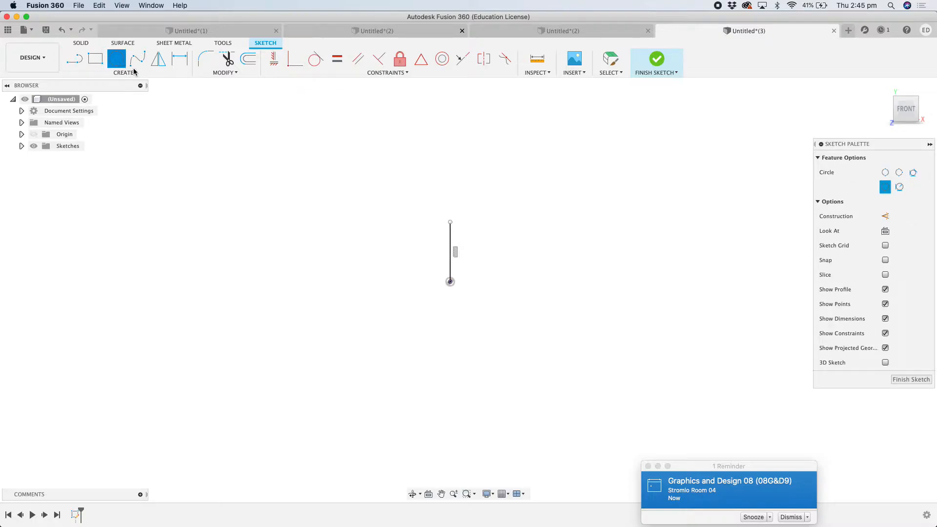
{"action": "left_click", "coordinate": [451, 283]}
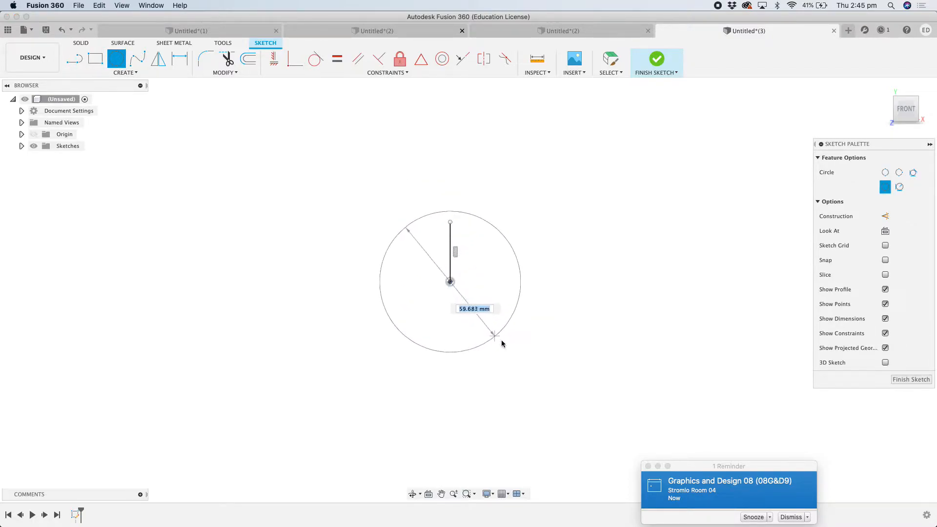
{"action": "left_click", "coordinate": [526, 360]}
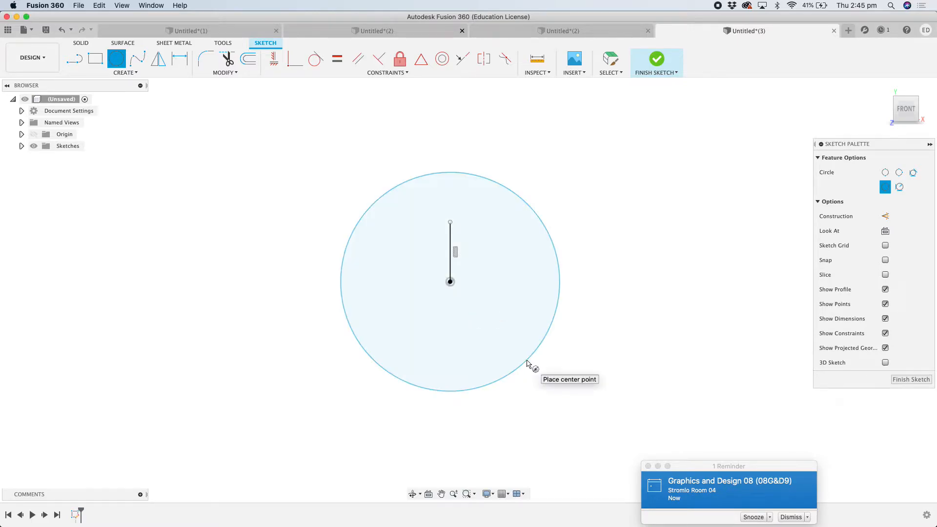
{"action": "left_click", "coordinate": [450, 282]}
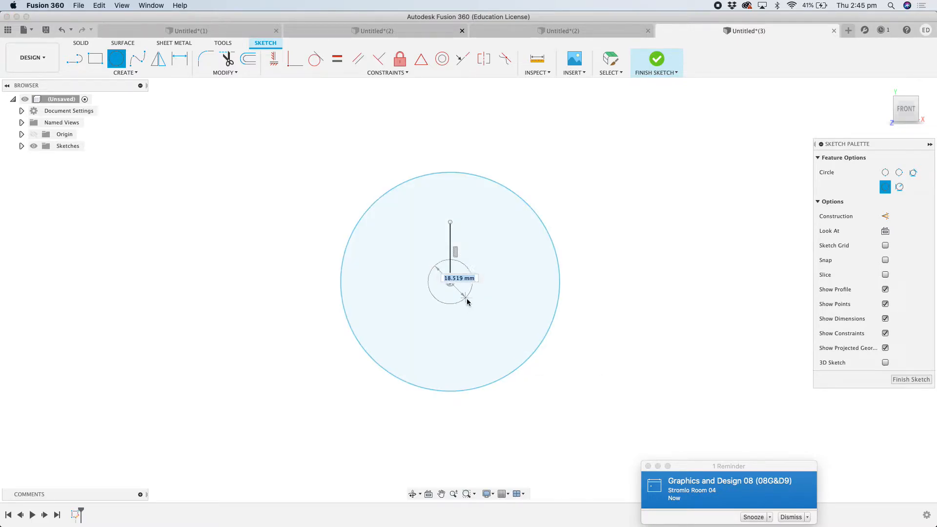
{"action": "left_click", "coordinate": [547, 376]}
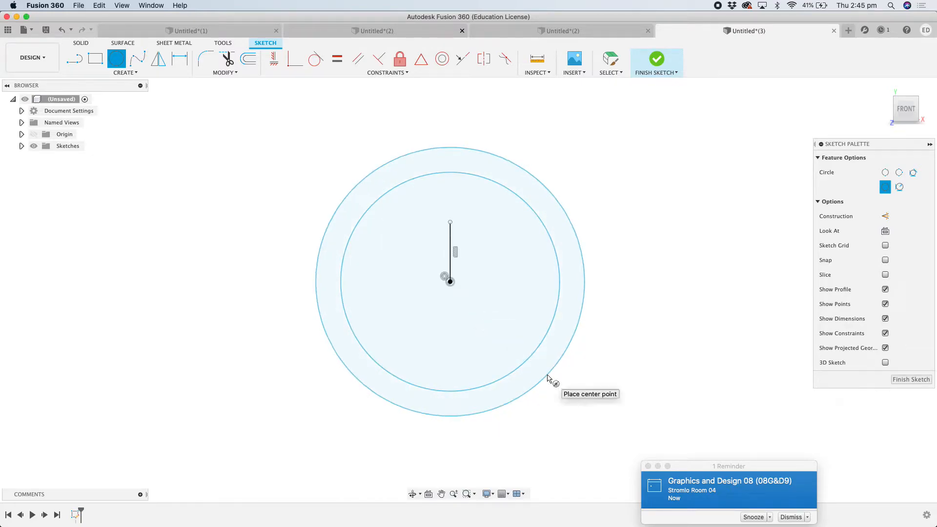
Sketch a vertical line just left of the centre line, spanning the inner circle from its upper to its lower edge.
{"action": "left_click", "coordinate": [75, 58]}
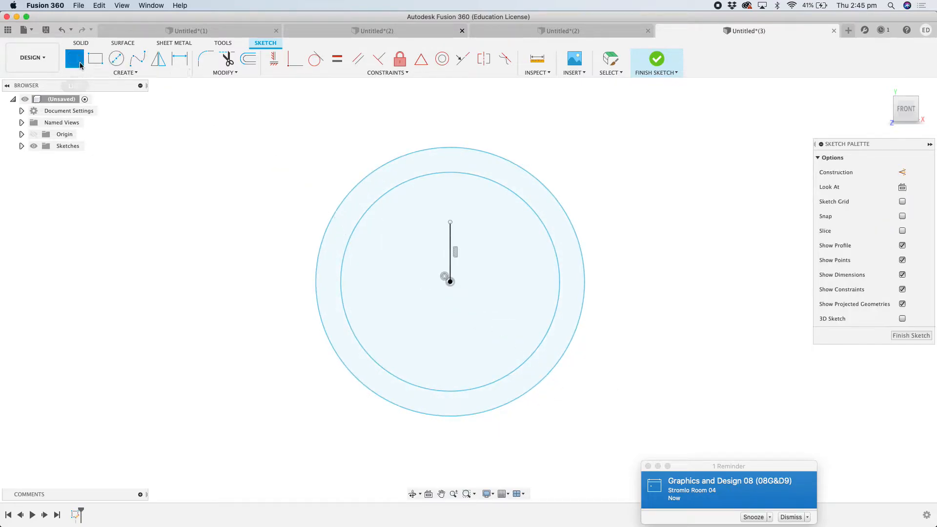
{"action": "left_click", "coordinate": [433, 173]}
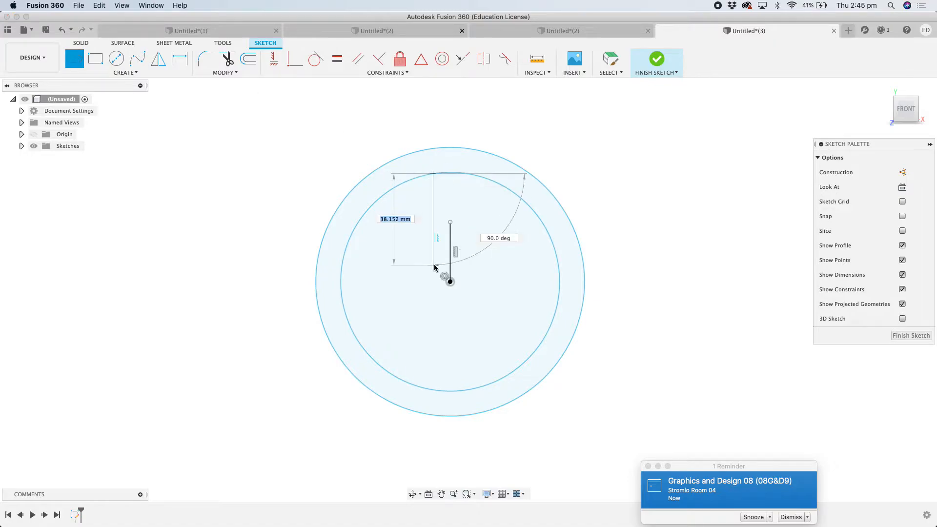
{"action": "double_click", "coordinate": [434, 390]}
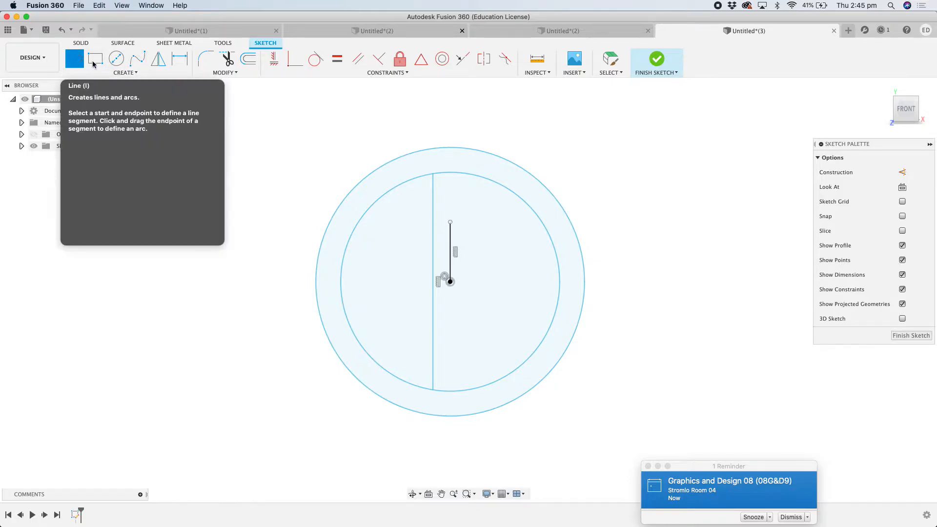
Sketch the upper curve of the left eye as a four-point fit point spline left of the long vertical line.
{"action": "left_click", "coordinate": [137, 59]}
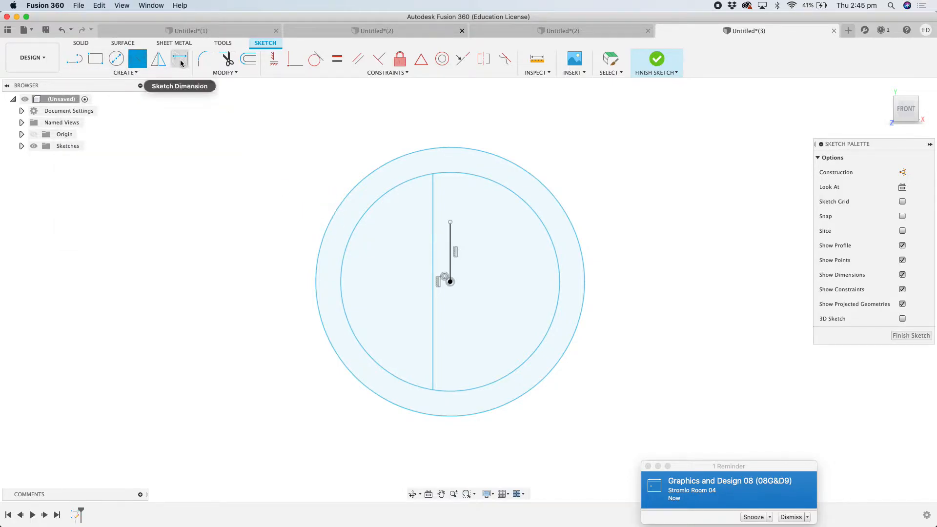
{"action": "left_click", "coordinate": [356, 259]}
{"action": "left_click", "coordinate": [376, 249]}
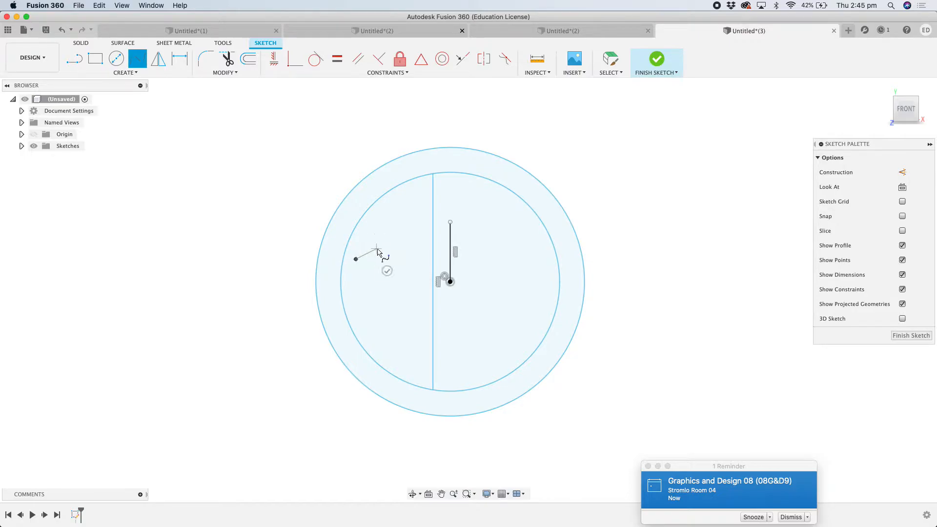
{"action": "left_click", "coordinate": [417, 270]}
{"action": "left_click", "coordinate": [424, 297]}
{"action": "left_click", "coordinate": [402, 291]}
Sketch the lower curve of the left eye as a four-point spline crossing the upper curve near both ends.
{"action": "left_click", "coordinate": [360, 237]}
{"action": "left_click", "coordinate": [371, 271]}
{"action": "left_click", "coordinate": [400, 278]}
{"action": "left_click", "coordinate": [424, 270]}
{"action": "left_click", "coordinate": [438, 290]}
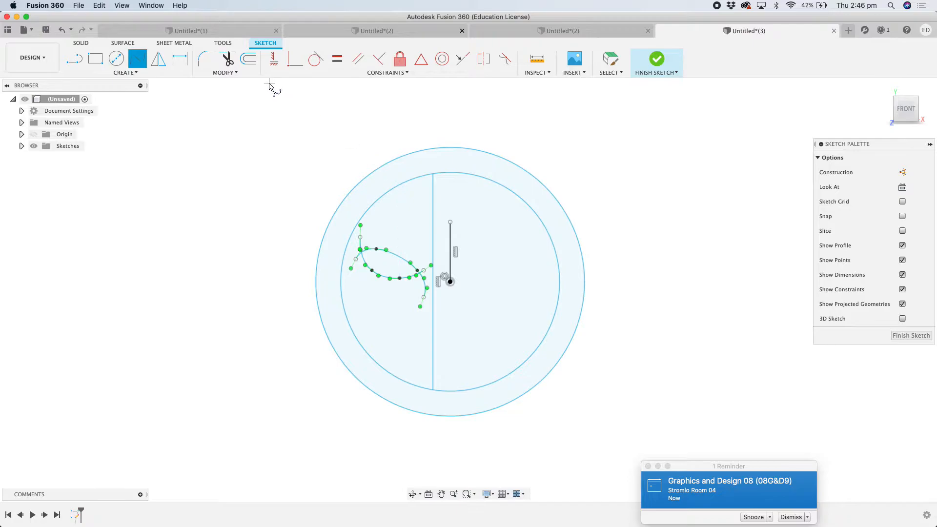
Mirror the vertical line and both left eye splines about the short centre line, and finish the sketch.
{"action": "left_click", "coordinate": [165, 62]}
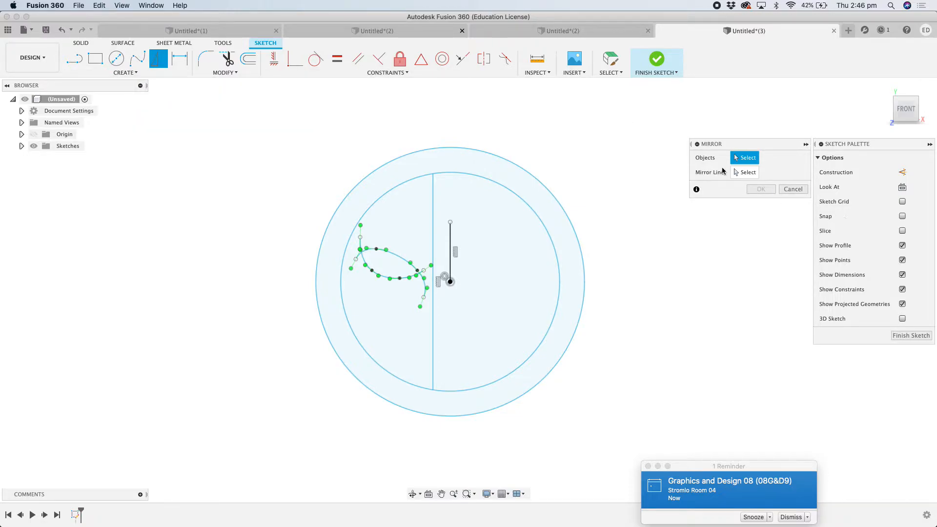
{"action": "left_click", "coordinate": [433, 221]}
{"action": "left_click", "coordinate": [398, 254]}
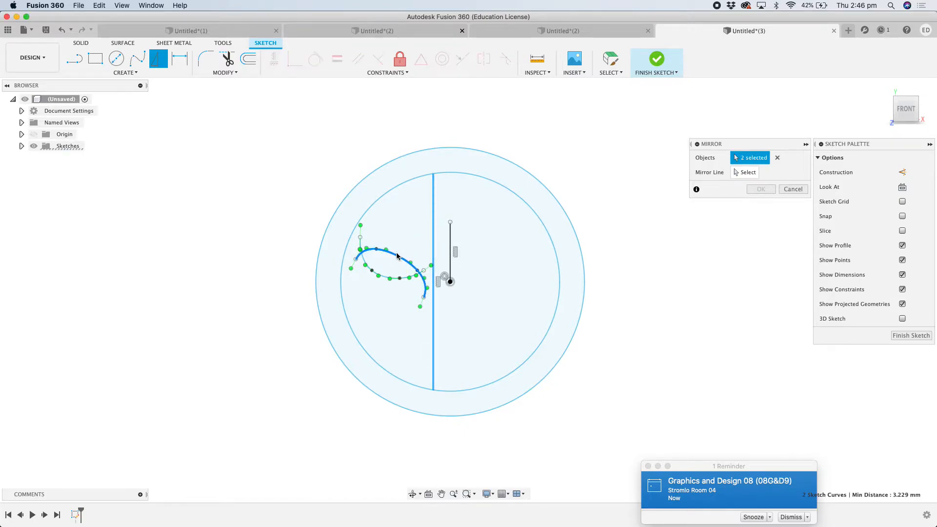
{"action": "left_click", "coordinate": [382, 277]}
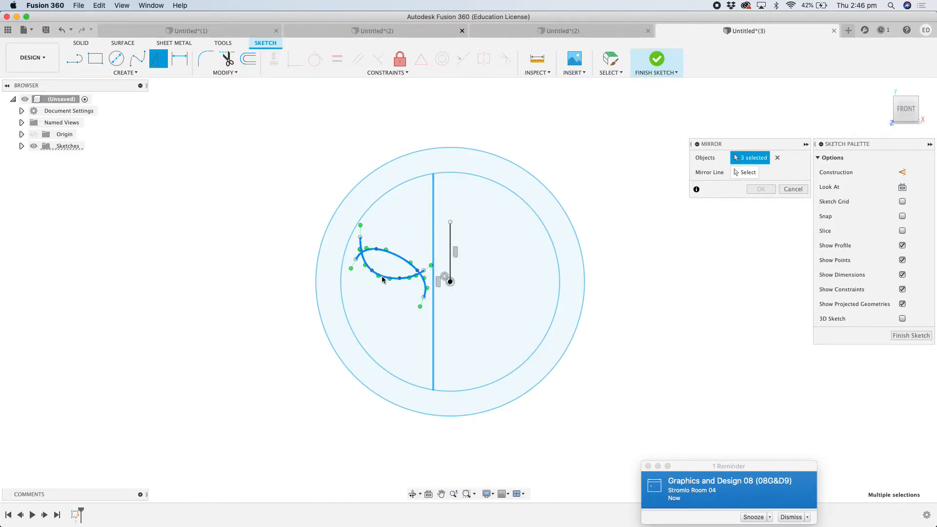
{"action": "left_click", "coordinate": [741, 174]}
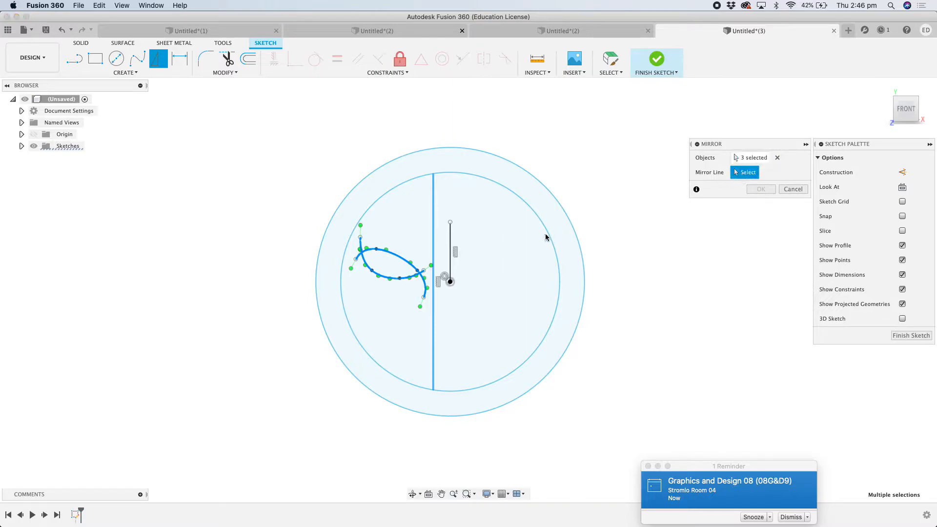
{"action": "left_click", "coordinate": [450, 239]}
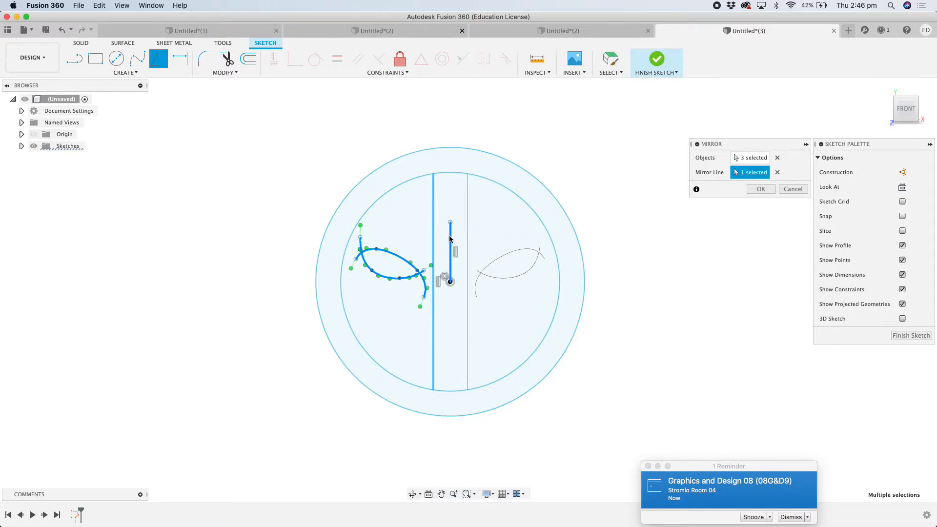
{"action": "left_click", "coordinate": [764, 190]}
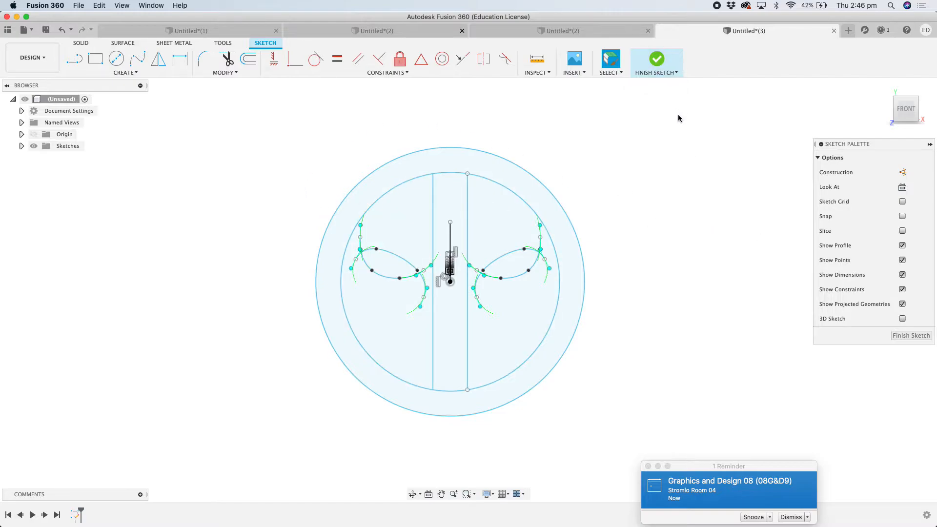
{"action": "left_click", "coordinate": [656, 61]}
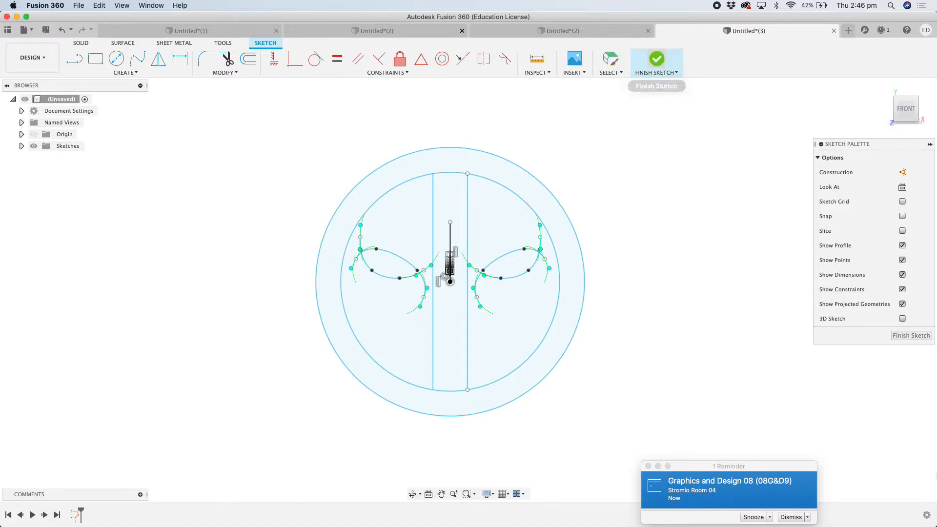
Extrude the outer ring and centre band profiles forward about 12.2 mm as a new body.
{"action": "left_click", "coordinate": [884, 86]}
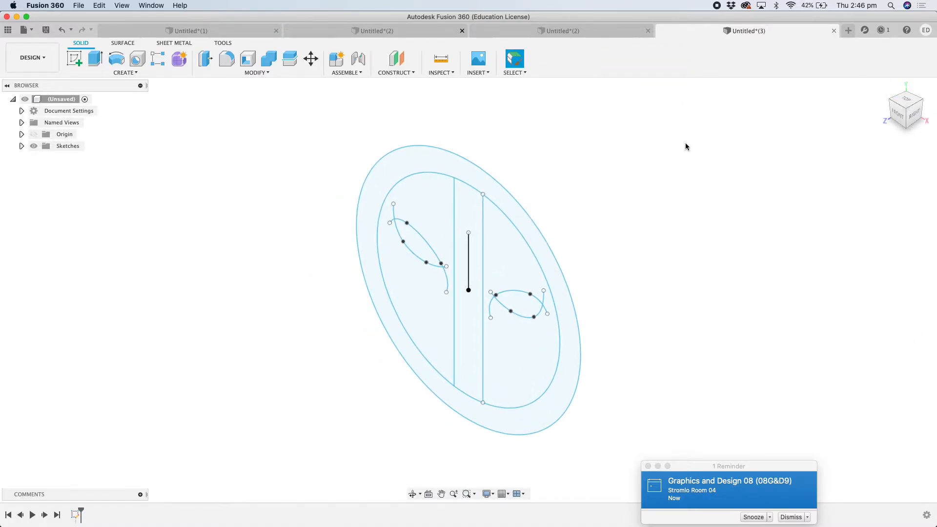
{"action": "left_click", "coordinate": [475, 216]}
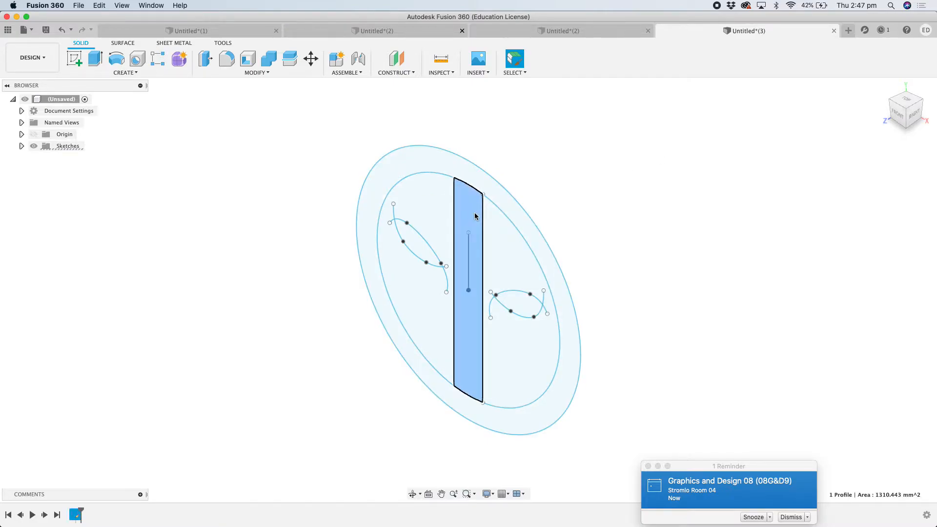
{"action": "left_click", "coordinate": [257, 153]}
{"action": "left_click", "coordinate": [463, 206]}
{"action": "left_click", "coordinate": [403, 165], "text": "shift"}
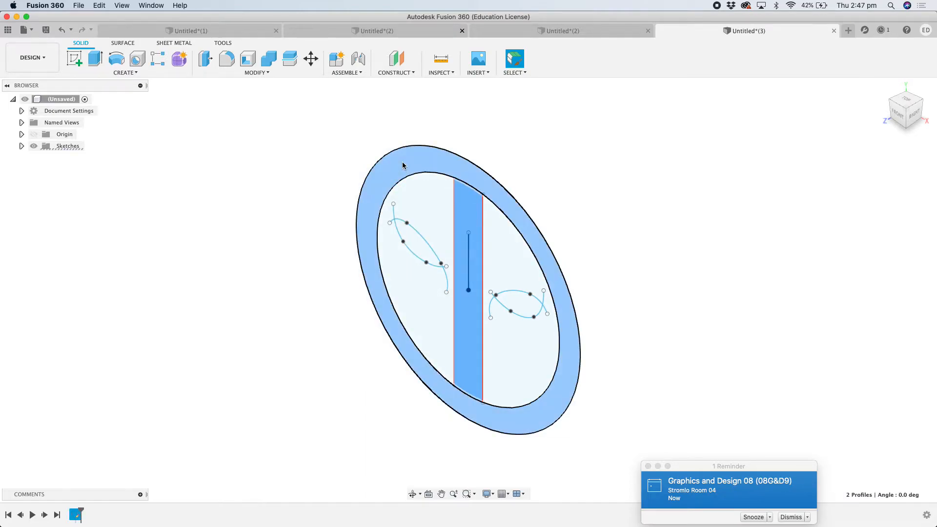
{"action": "left_click", "coordinate": [96, 59]}
{"action": "left_click_drag", "start_coordinate": [463, 192], "coordinate": [439, 200]}
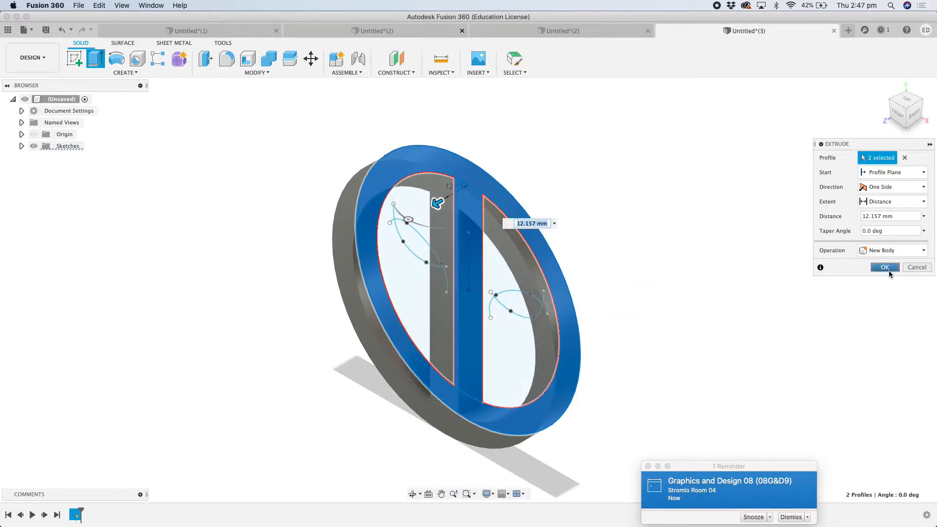
{"action": "left_click", "coordinate": [886, 268]}
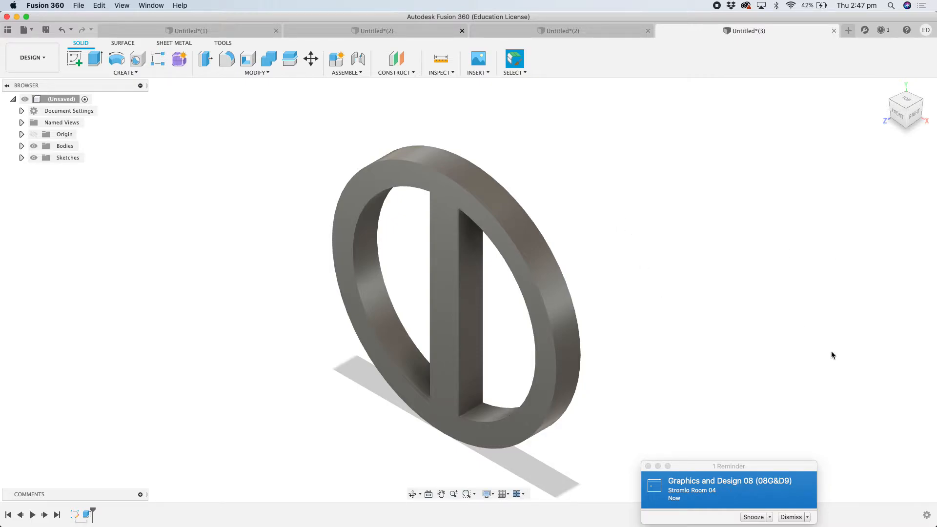
Make the emblem sketch visible again over the extruded ring and band.
{"action": "left_click", "coordinate": [22, 158]}
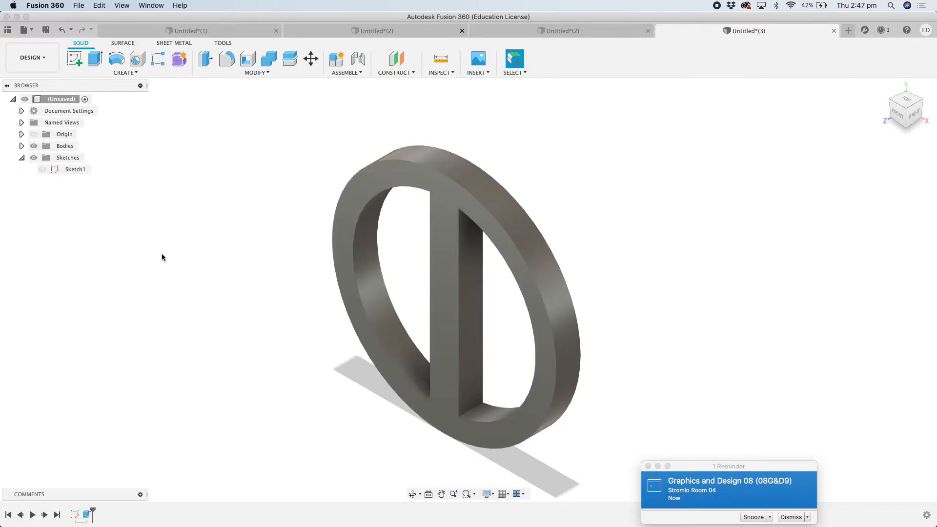
{"action": "left_click", "coordinate": [22, 158]}
{"action": "left_click", "coordinate": [22, 158]}
{"action": "left_click", "coordinate": [42, 169]}
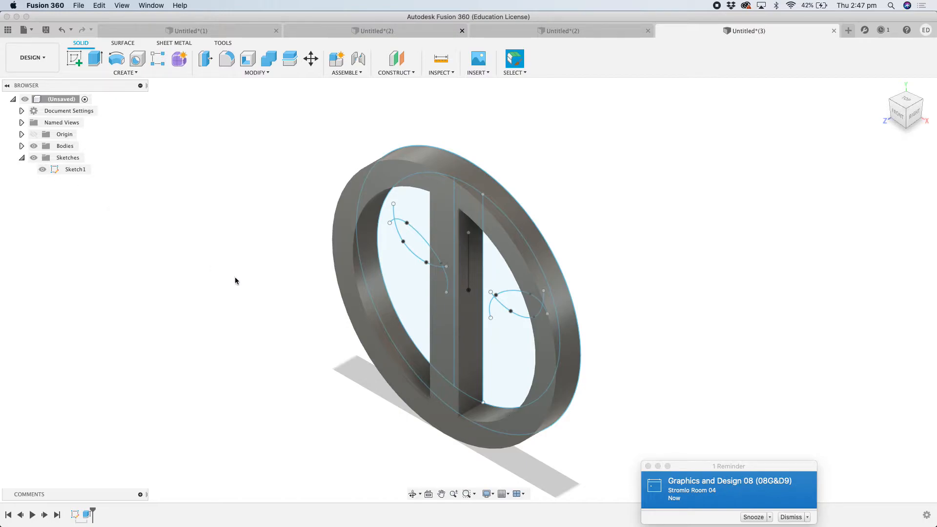
Extrude the two face panels on either side of the band, without the eyes, forward about 9 mm as new bodies.
{"action": "left_click", "coordinate": [397, 305]}
{"action": "left_click", "coordinate": [507, 335]}
{"action": "left_click", "coordinate": [95, 58]}
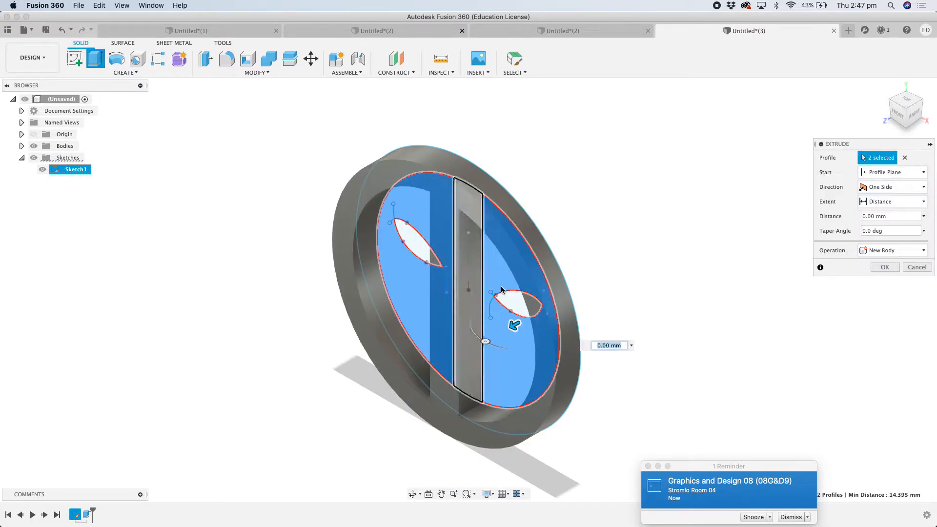
{"action": "left_click_drag", "start_coordinate": [514, 324], "coordinate": [492, 336]}
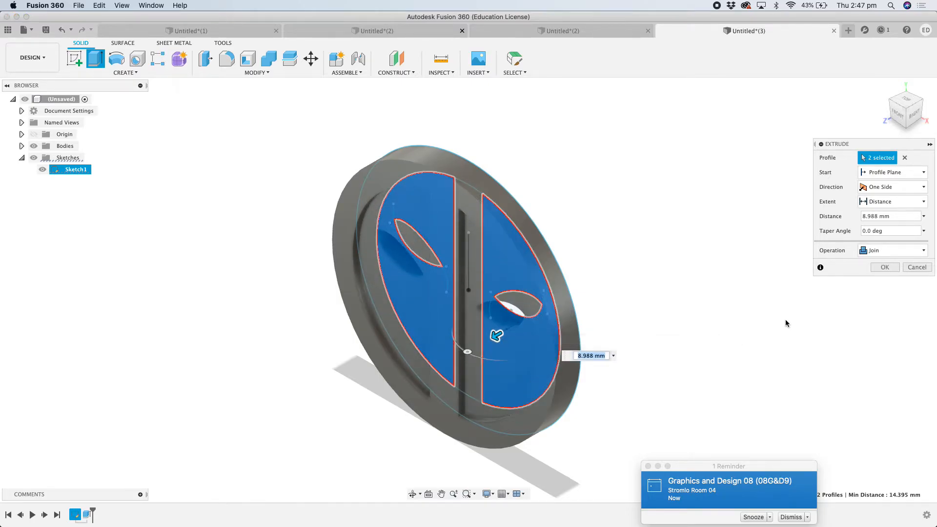
{"action": "left_click", "coordinate": [884, 255]}
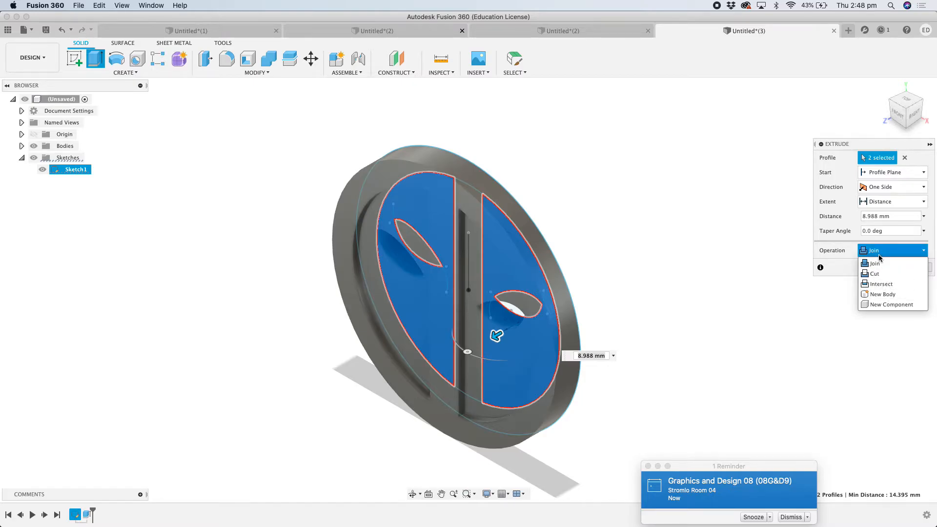
{"action": "left_click", "coordinate": [884, 294]}
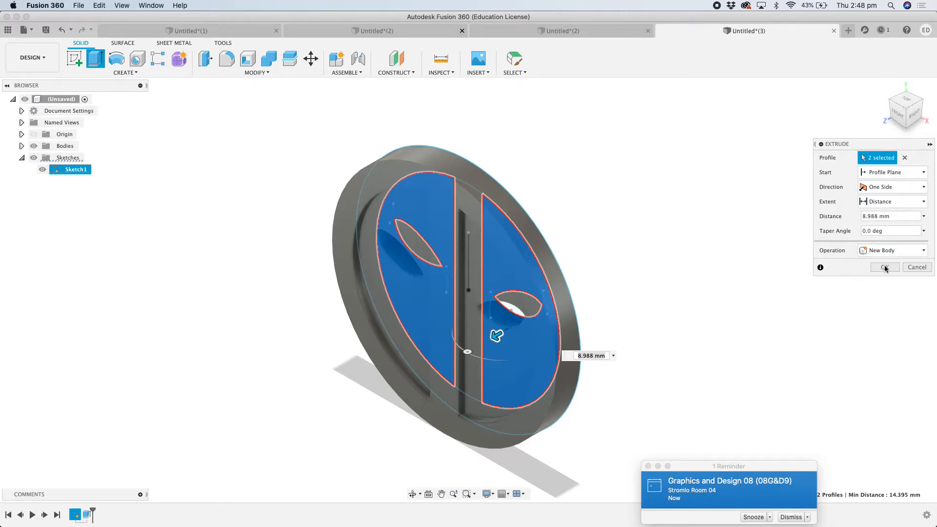
{"action": "left_click", "coordinate": [884, 268]}
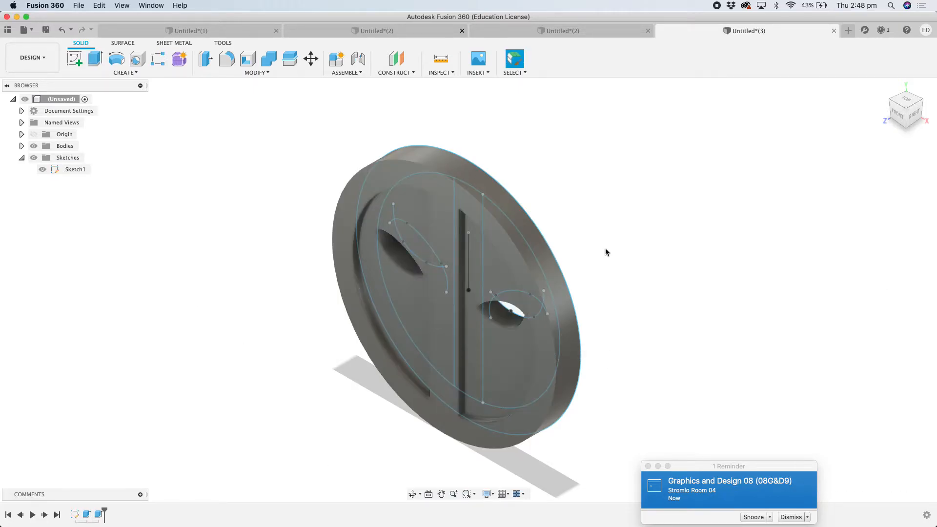
Extrude both eye profiles forward about 5.9 mm as new bodies, and hide the sketch.
{"action": "left_click_drag", "start_coordinate": [906, 107], "coordinate": [912, 101]}
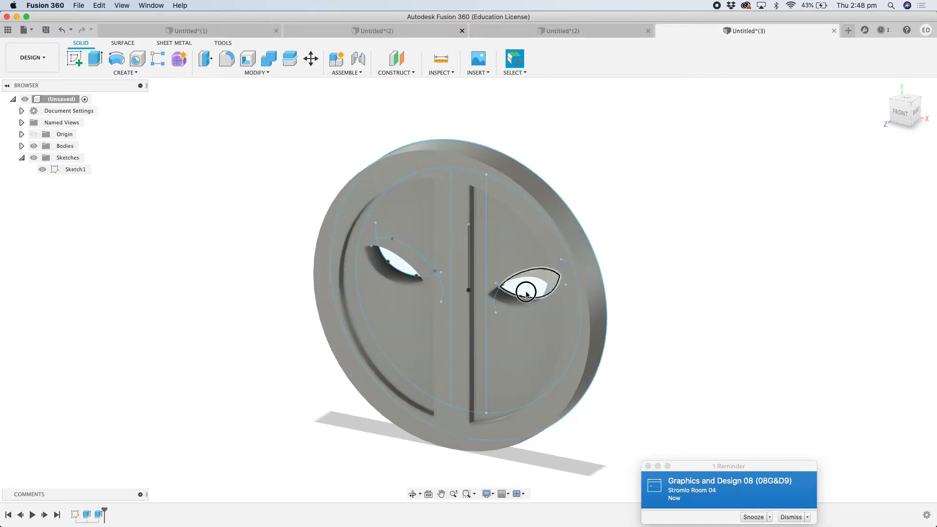
{"action": "left_click", "coordinate": [525, 293]}
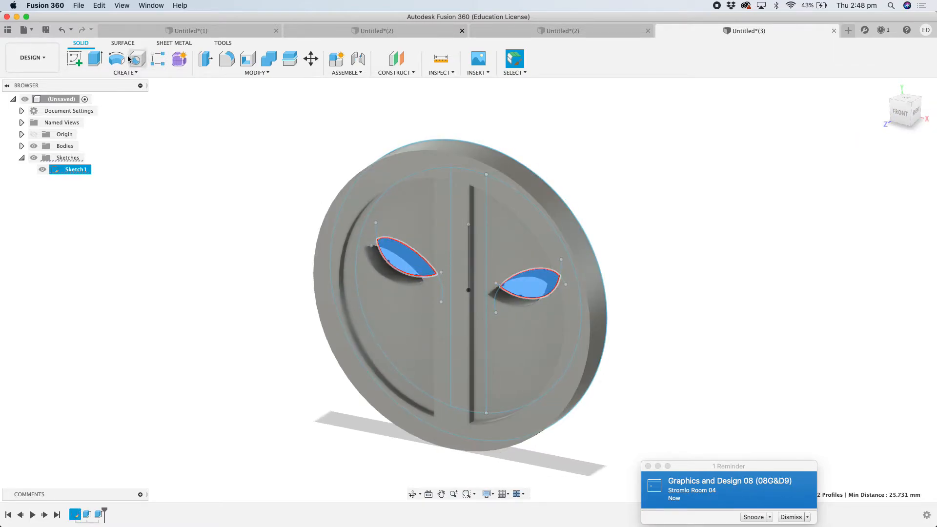
{"action": "left_click", "coordinate": [95, 58]}
{"action": "left_click_drag", "start_coordinate": [404, 268], "coordinate": [391, 264]}
{"action": "left_click", "coordinate": [886, 250]}
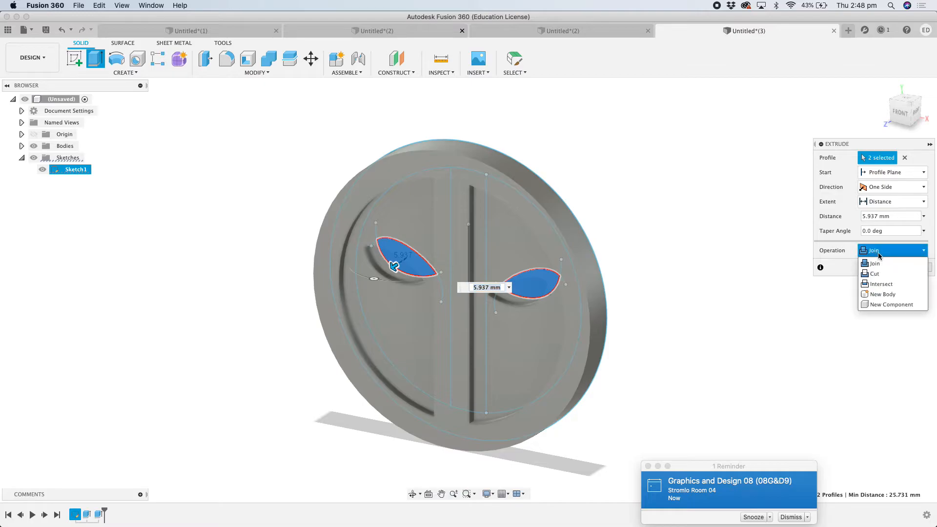
{"action": "left_click", "coordinate": [885, 295]}
{"action": "left_click", "coordinate": [885, 267]}
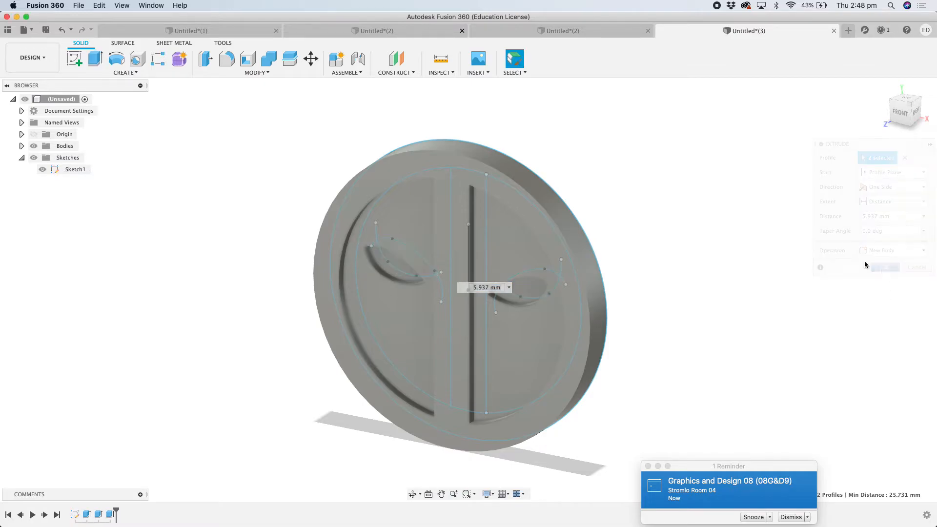
{"action": "left_click", "coordinate": [43, 169]}
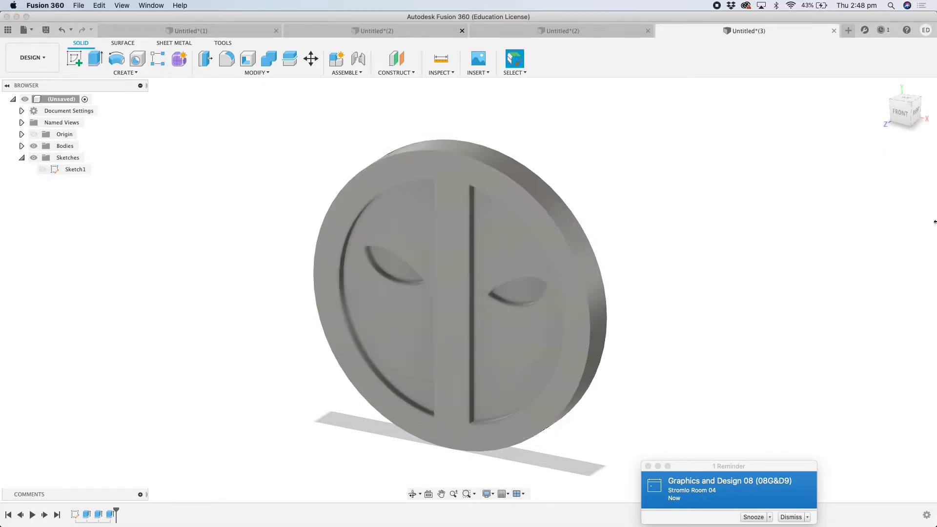
Apply the Silver - Polished appearance to both eye bodies.
{"action": "left_click", "coordinate": [884, 86]}
{"action": "mouse_move", "coordinate": [912, 107]}
{"action": "middle_mouse_down", "text": "shift"}
{"action": "mouse_move", "coordinate": [932, 97]}
{"action": "mouse_move", "coordinate": [835, 84]}
{"action": "mouse_move", "coordinate": [751, 92]}
{"action": "mouse_move", "coordinate": [752, 83]}
{"action": "middle_mouse_up", "text": "shift"}
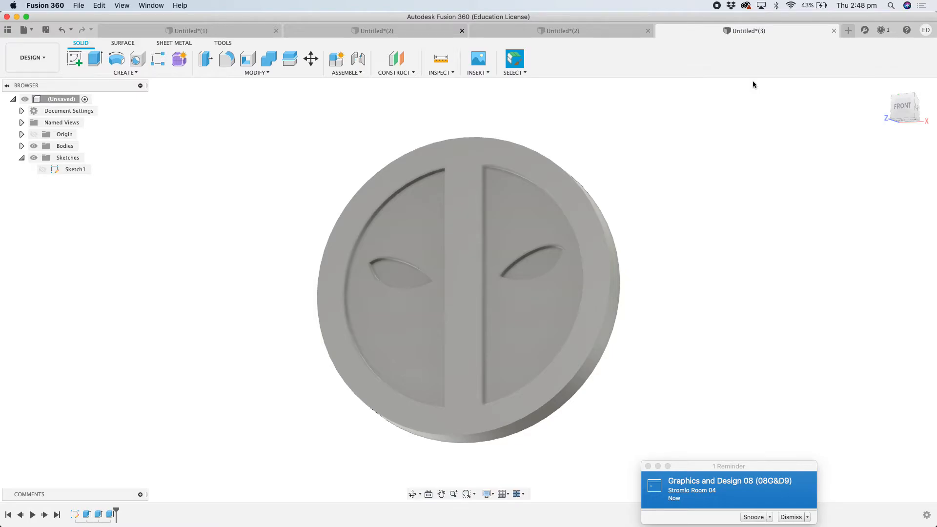
{"action": "key", "text": "a"}
{"action": "scroll", "coordinate": [806, 398], "scroll_direction": "up", "scroll_amount": 2}
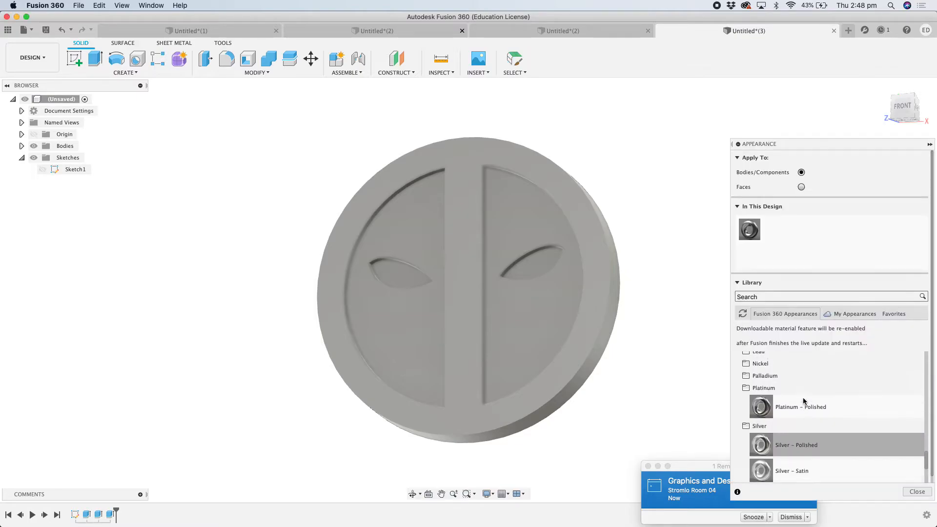
{"action": "scroll", "coordinate": [805, 401], "scroll_direction": "down", "scroll_amount": 1}
{"action": "left_click_drag", "start_coordinate": [787, 433], "coordinate": [546, 263]}
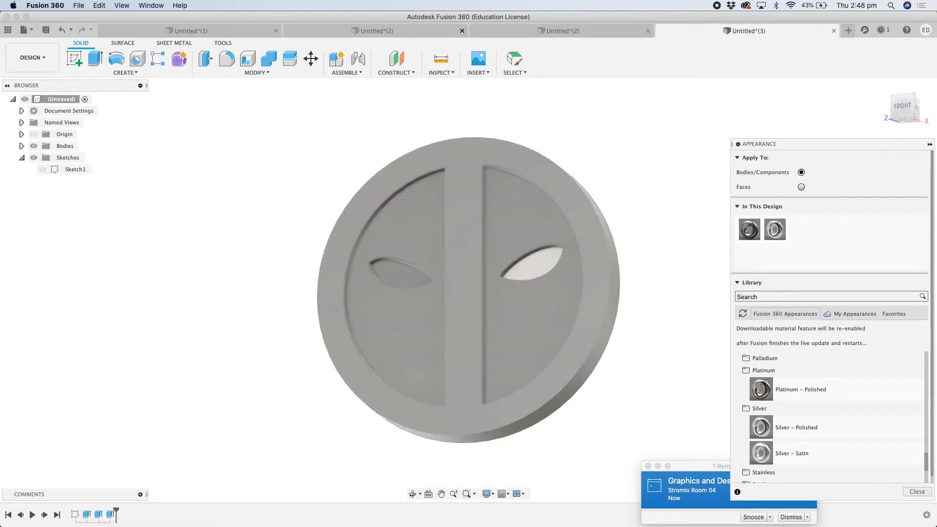
{"action": "left_click_drag", "start_coordinate": [810, 433], "coordinate": [398, 270]}
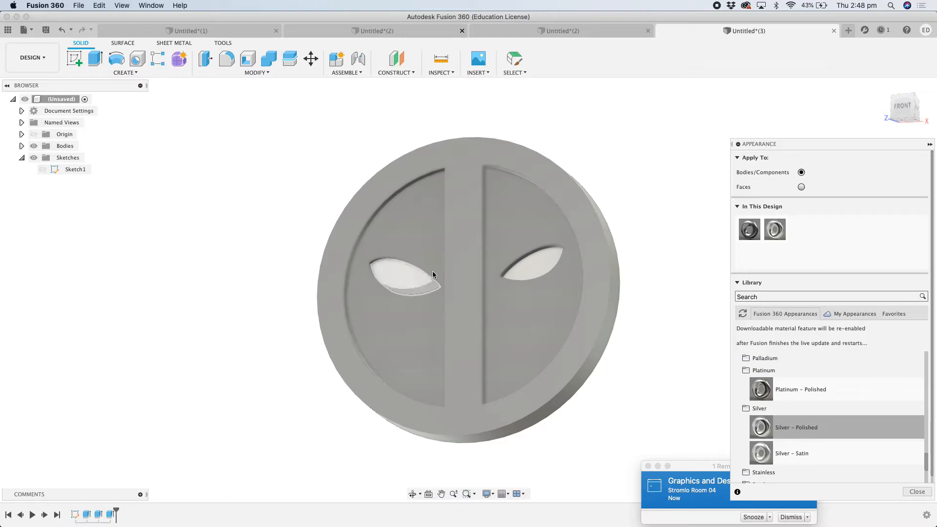
Apply the Coating - Black Oxide appearance to the two recessed face panels.
{"action": "scroll", "coordinate": [824, 425], "scroll_direction": "up", "scroll_amount": 10}
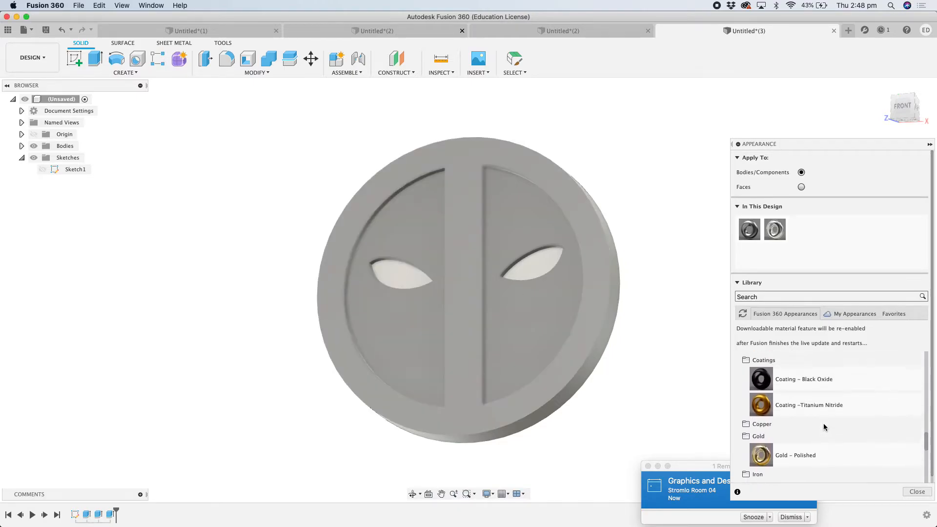
{"action": "left_click_drag", "start_coordinate": [801, 398], "coordinate": [561, 325]}
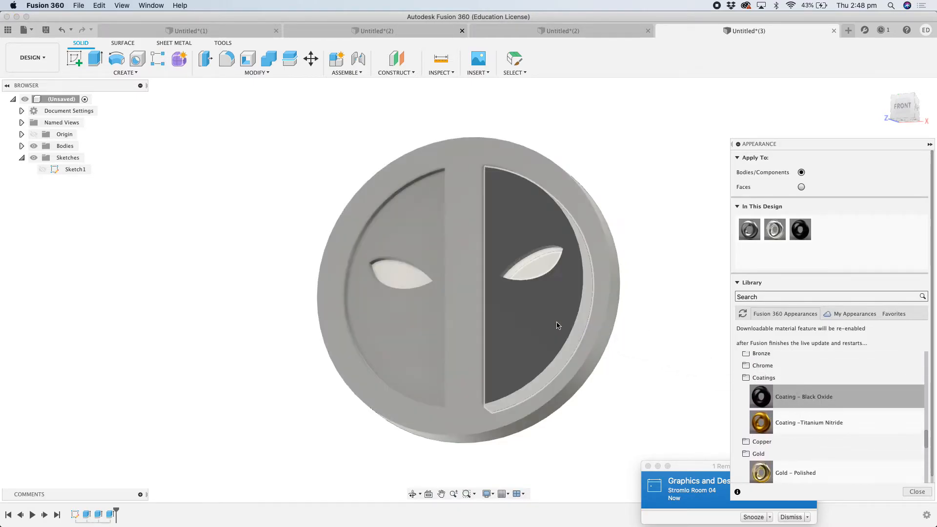
{"action": "left_click_drag", "start_coordinate": [778, 399], "coordinate": [416, 315]}
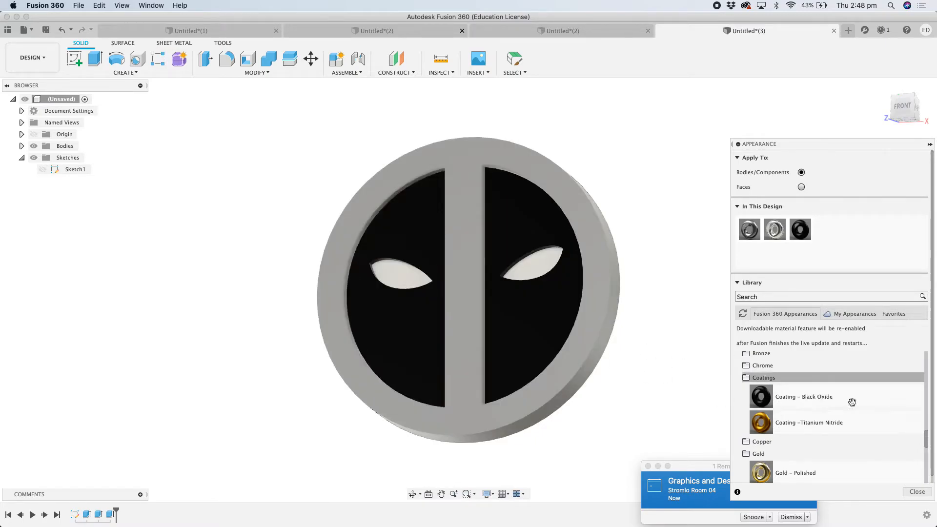
Apply the red Leather (Generic) appearance to the outer ring and centre band body.
{"action": "scroll", "coordinate": [834, 439], "scroll_direction": "down", "scroll_amount": 10}
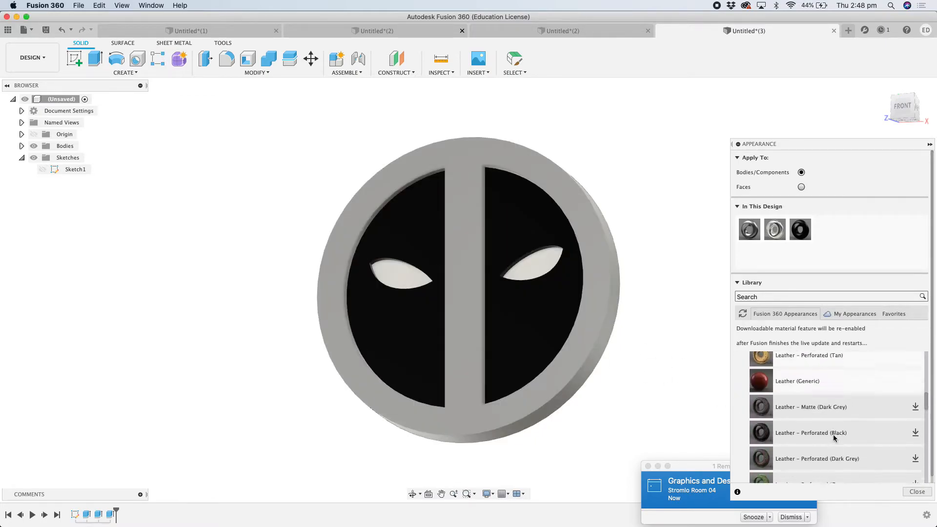
{"action": "left_click", "coordinate": [773, 457]}
{"action": "left_click_drag", "start_coordinate": [768, 449], "coordinate": [609, 284]}
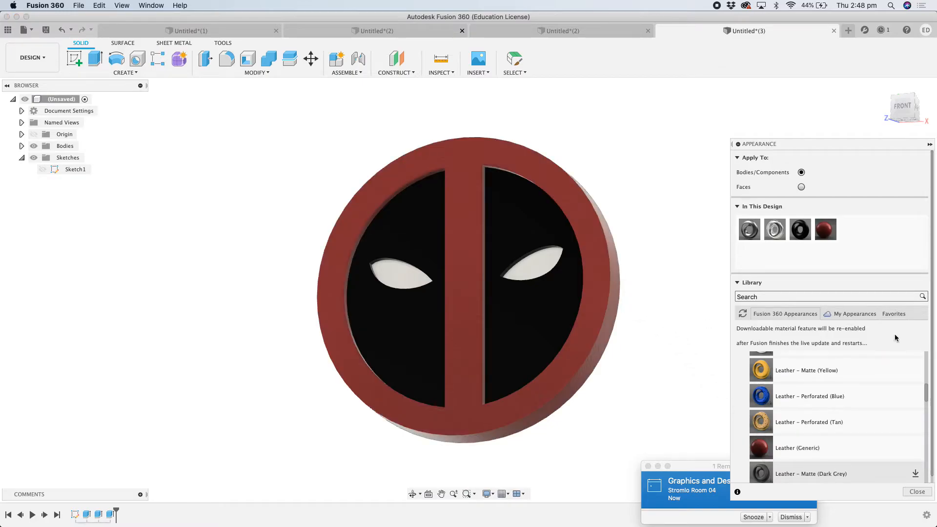
{"action": "left_click", "coordinate": [917, 491]}
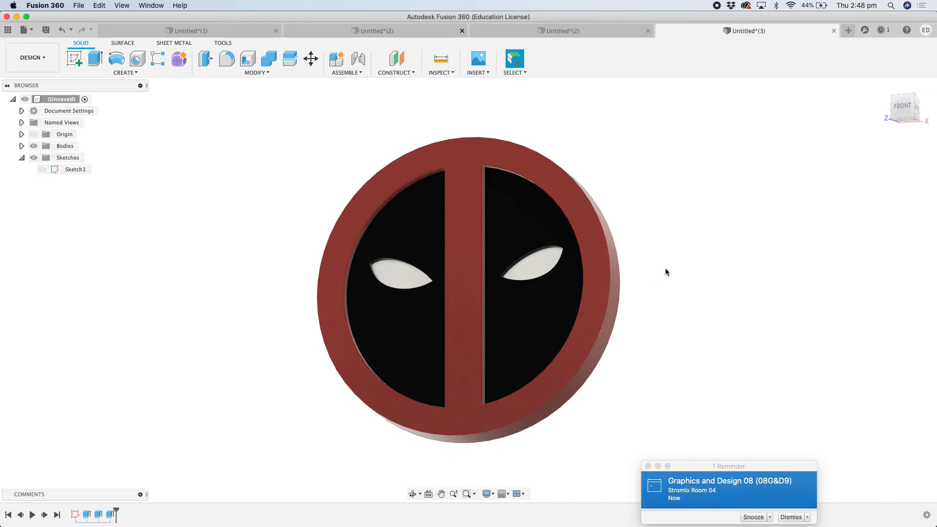
{"action": "left_click", "coordinate": [884, 86]}
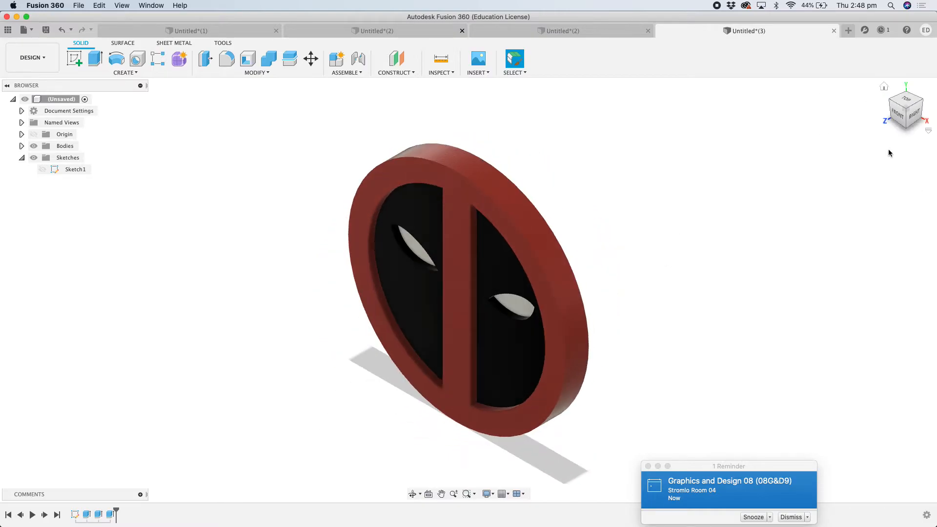
Compare the flat emblem from the front with the weathered red version in the other open document.
{"action": "left_click", "coordinate": [898, 121]}
{"action": "mouse_move", "coordinate": [902, 105]}
{"action": "left_mouse_down"}
{"action": "mouse_move", "coordinate": [908, 84]}
{"action": "mouse_move", "coordinate": [905, 94]}
{"action": "mouse_move", "coordinate": [875, 88]}
{"action": "mouse_move", "coordinate": [905, 104]}
{"action": "mouse_move", "coordinate": [843, 98]}
{"action": "mouse_move", "coordinate": [870, 63]}
{"action": "mouse_move", "coordinate": [879, 115]}
{"action": "mouse_move", "coordinate": [881, 83]}
{"action": "mouse_move", "coordinate": [891, 109]}
{"action": "left_mouse_up"}
{"action": "left_click", "coordinate": [595, 34]}
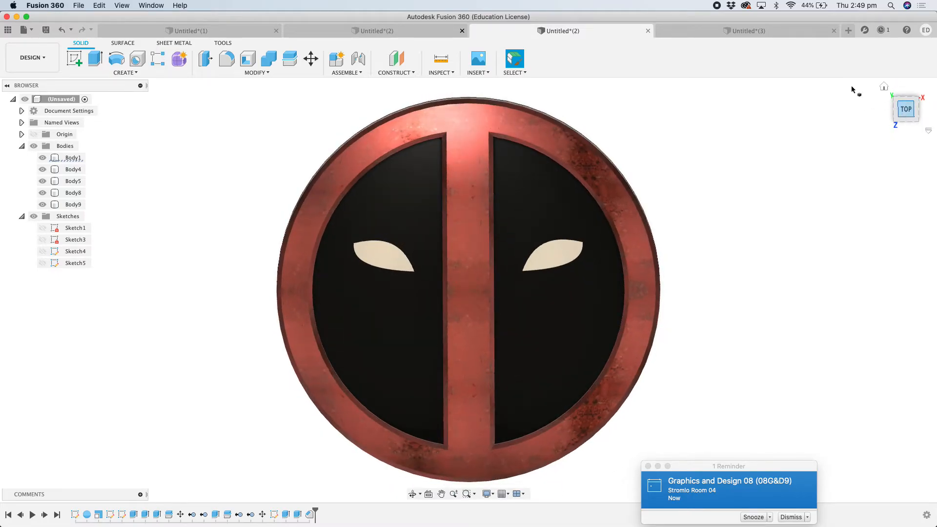
{"action": "left_click", "coordinate": [763, 32]}
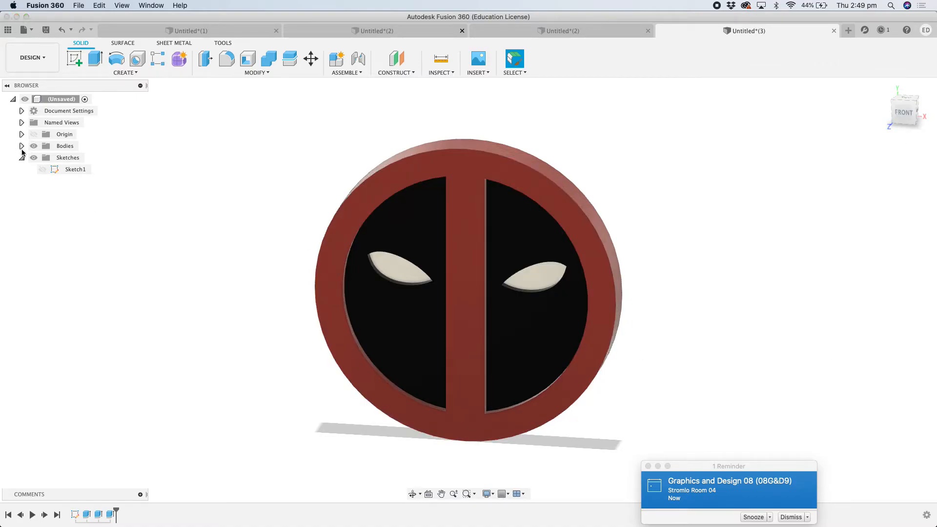
Show the emblem sketch and remove all five emblem bodies from the design.
{"action": "left_click", "coordinate": [43, 169]}
{"action": "left_click", "coordinate": [21, 146]}
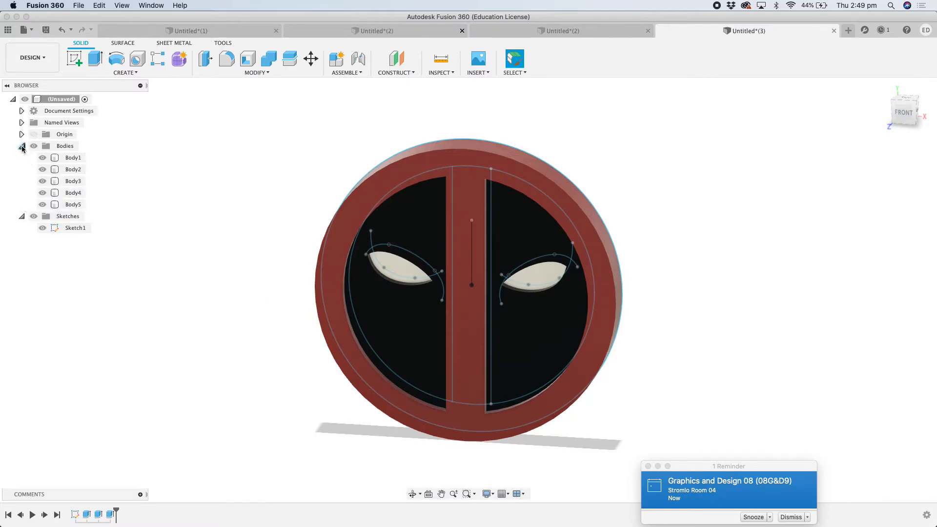
{"action": "left_click", "coordinate": [73, 157]}
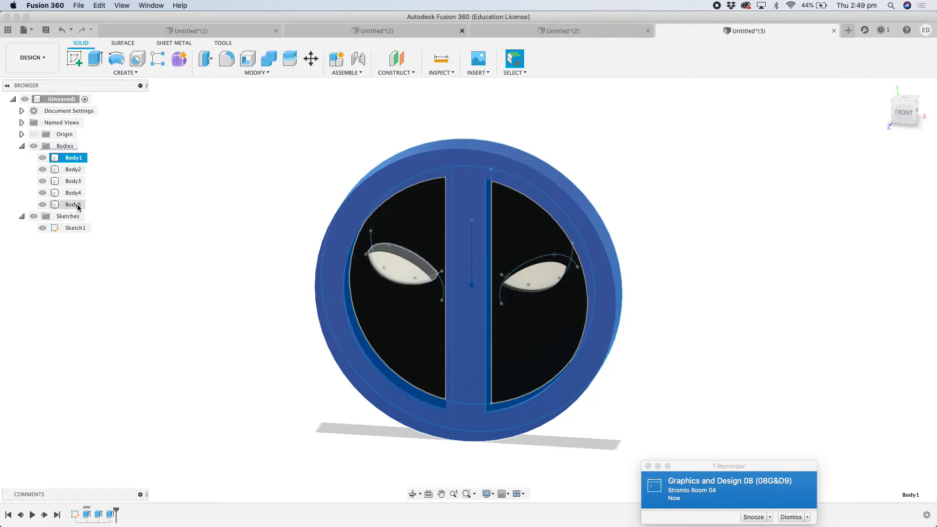
{"action": "left_click", "coordinate": [73, 204], "text": "shift"}
{"action": "right_click", "coordinate": [78, 208]}
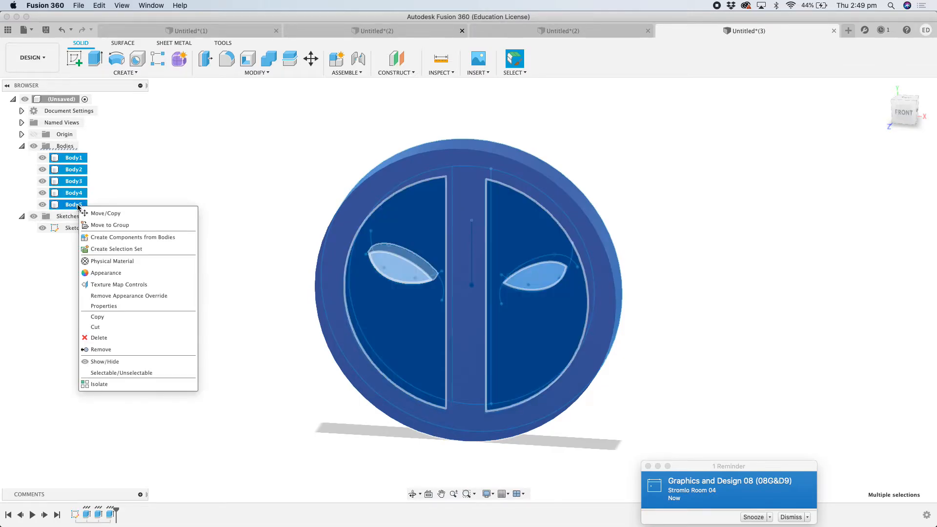
{"action": "left_click", "coordinate": [103, 350]}
{"action": "left_click", "coordinate": [158, 269]}
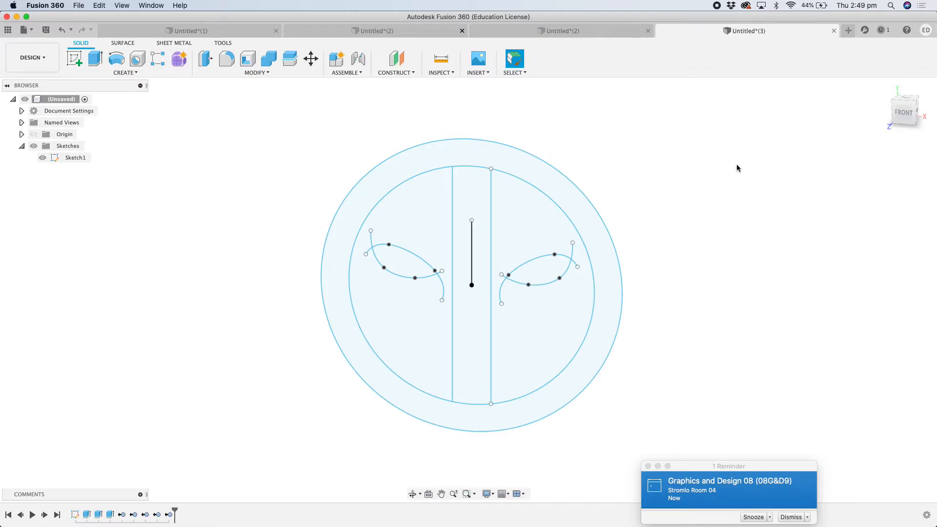
Examine the domed reference emblem in the other document from the top, side and home views, and return to the sketch document.
{"action": "left_click", "coordinate": [605, 31]}
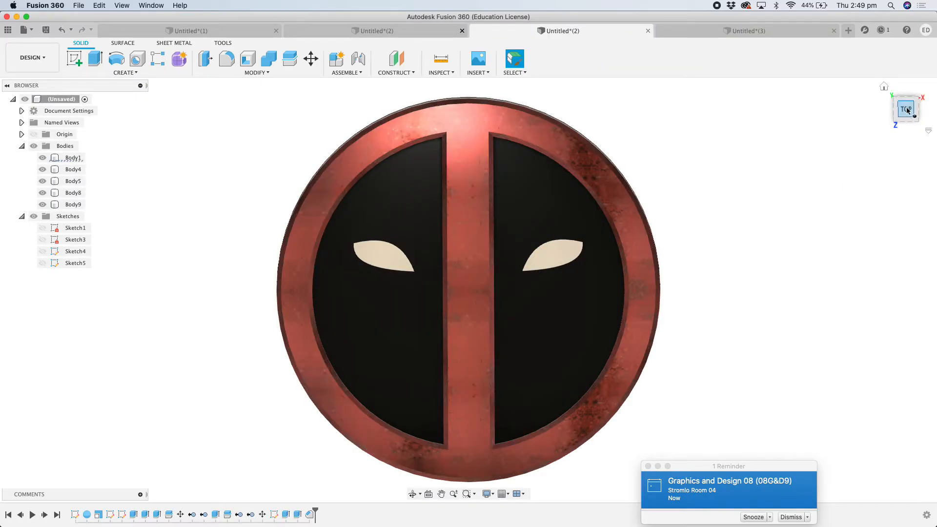
{"action": "left_click", "coordinate": [906, 109]}
{"action": "left_click", "coordinate": [880, 70]}
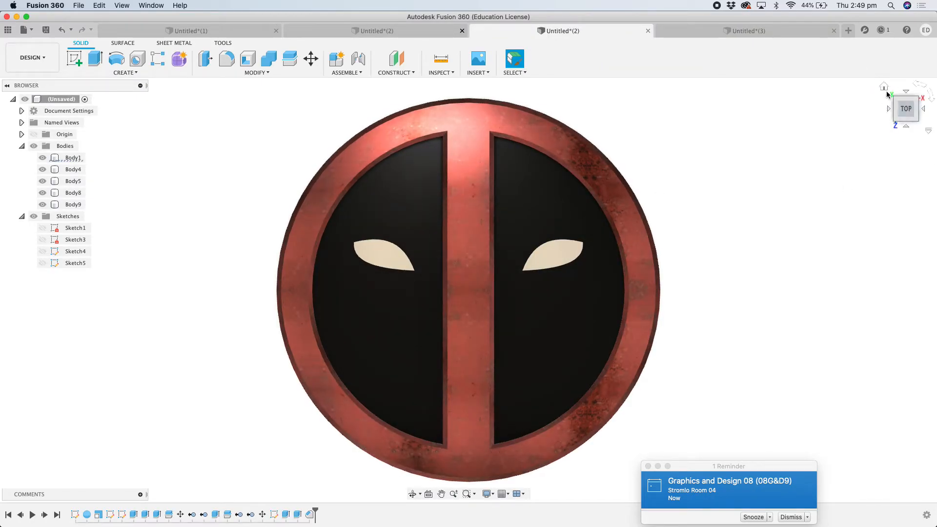
{"action": "left_click", "coordinate": [884, 87]}
{"action": "left_click", "coordinate": [914, 115]}
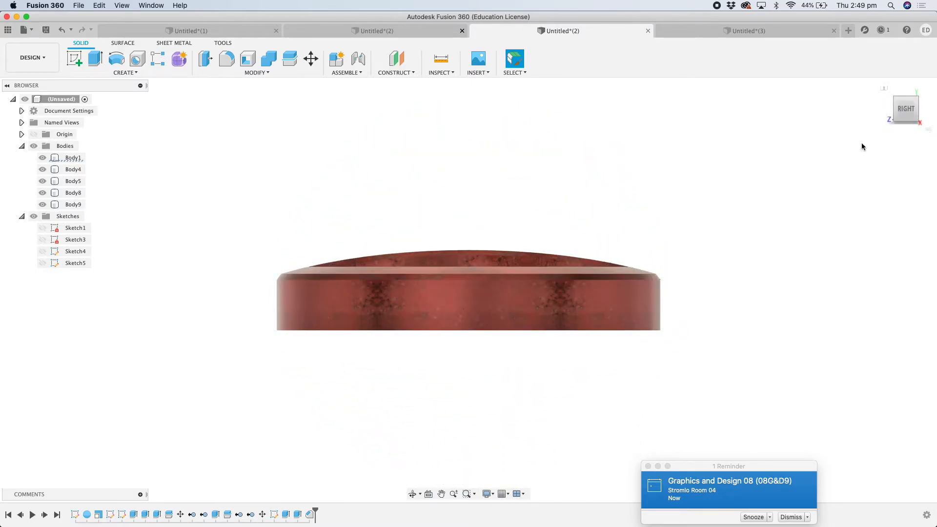
{"action": "left_click", "coordinate": [884, 87]}
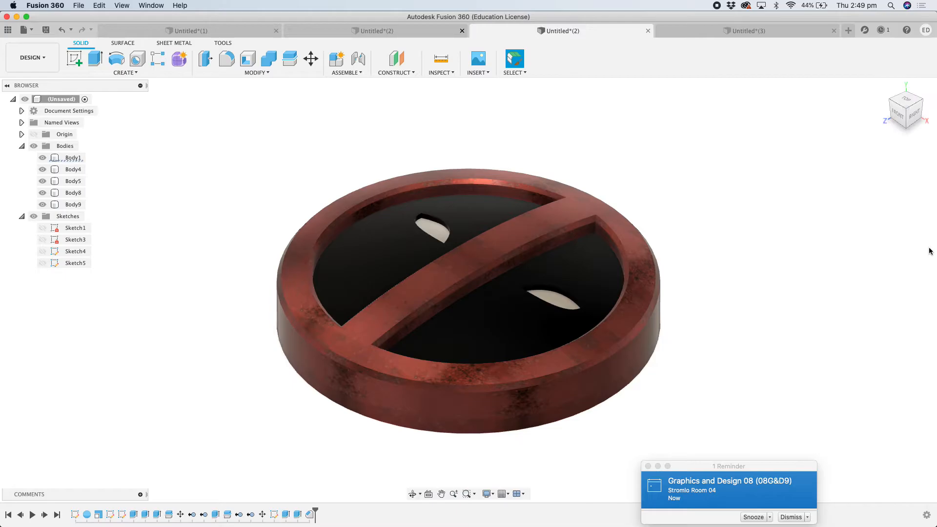
{"action": "left_click", "coordinate": [709, 32]}
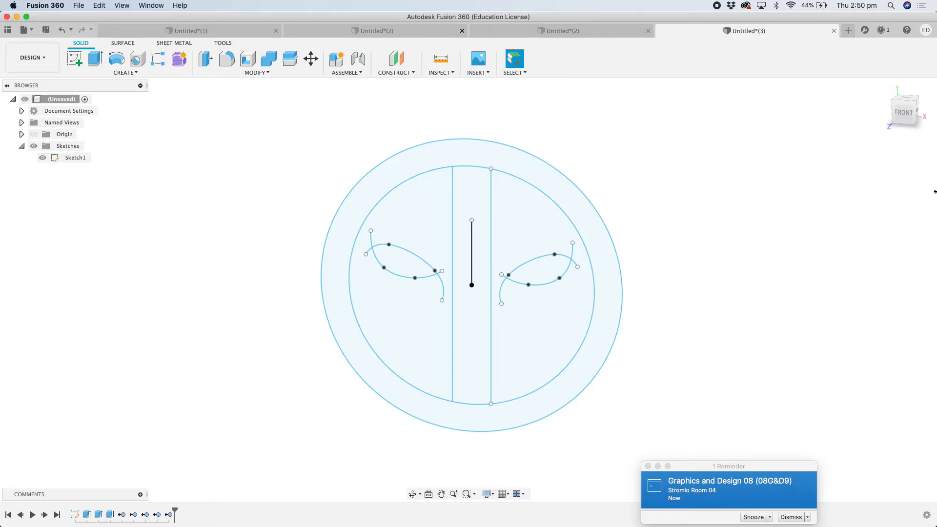
{"action": "left_click", "coordinate": [130, 74]}
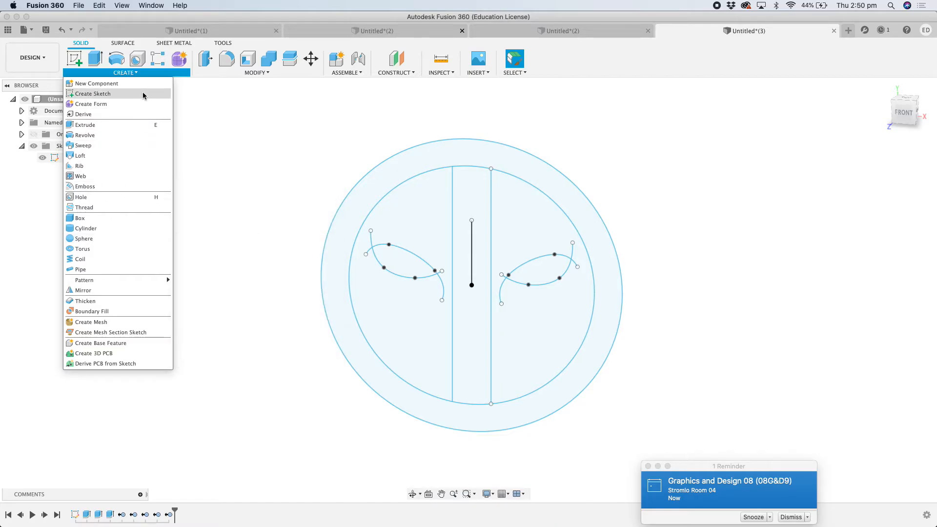
{"action": "left_click", "coordinate": [113, 72]}
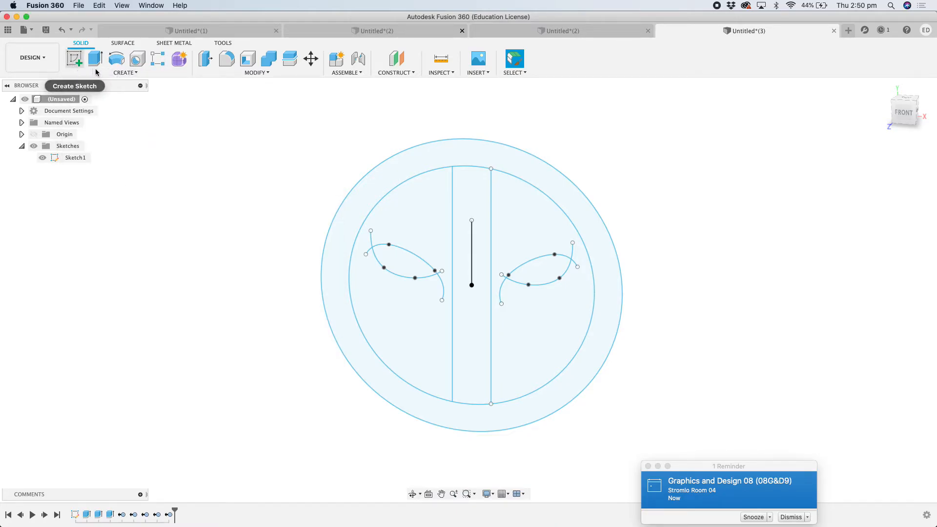
{"action": "left_click", "coordinate": [134, 74]}
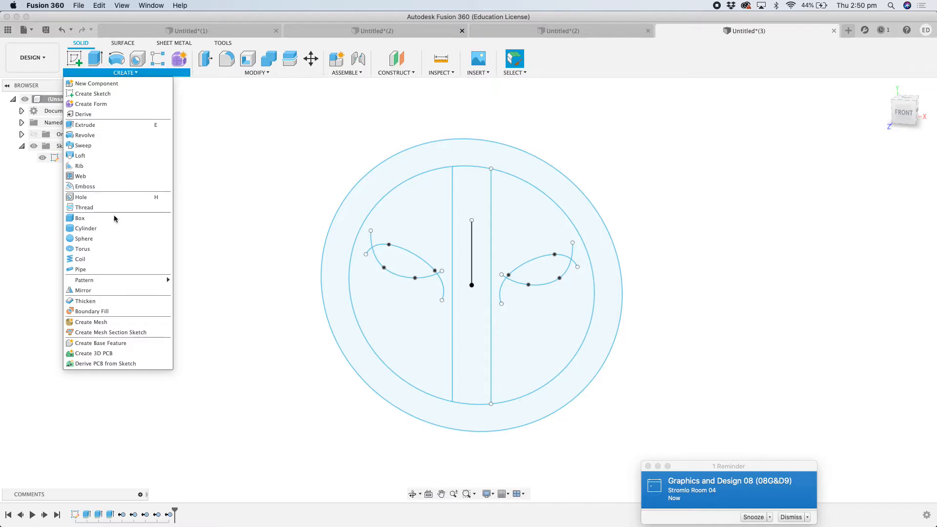
{"action": "left_click", "coordinate": [109, 237]}
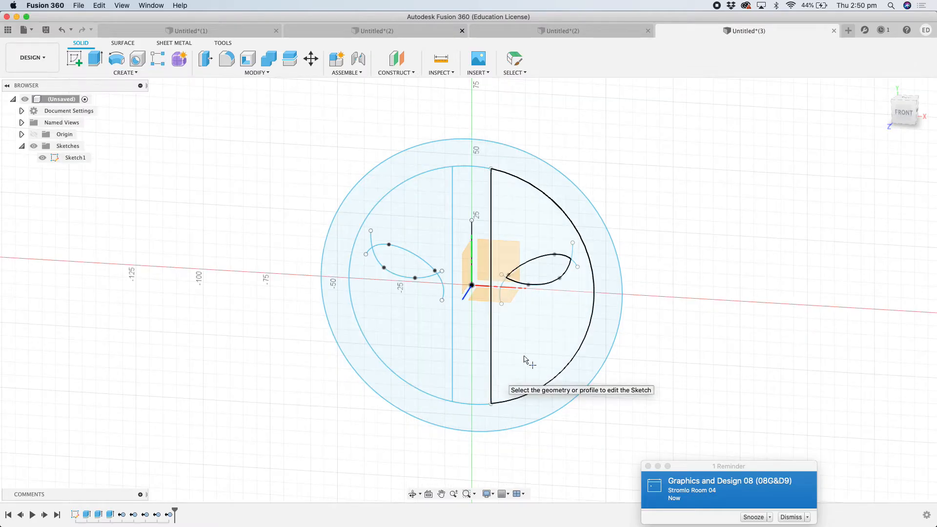
{"action": "left_click", "coordinate": [472, 287]}
{"action": "left_click", "coordinate": [472, 287]}
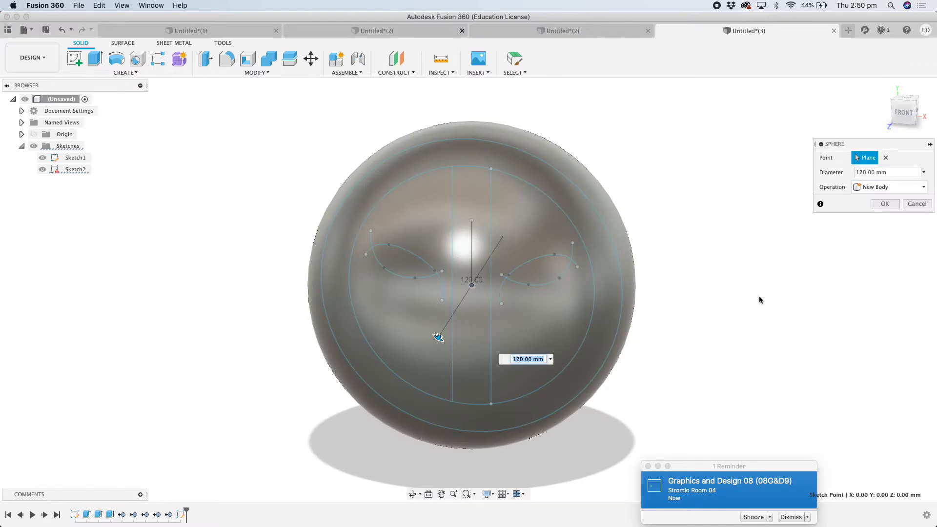
{"action": "left_click", "coordinate": [916, 204]}
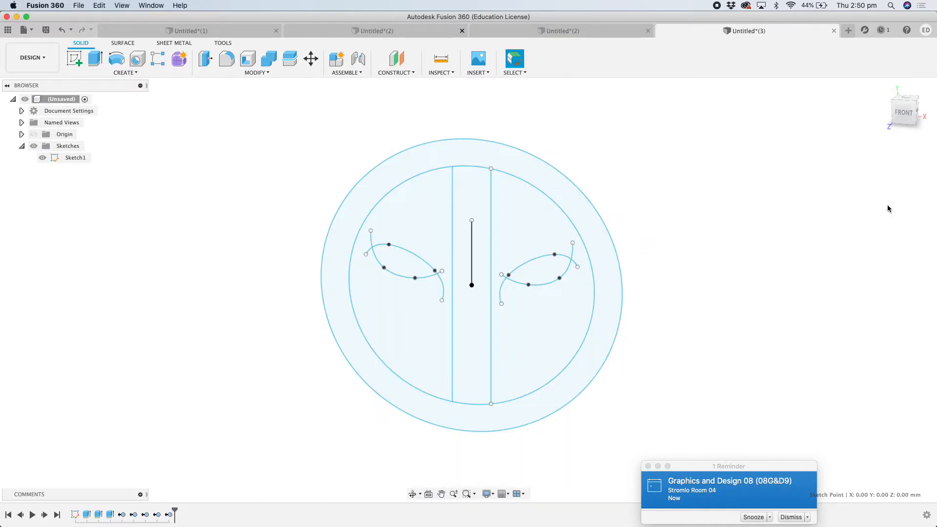
Create a 150 mm diameter sphere centred on the origin as a new body.
{"action": "left_click", "coordinate": [884, 88]}
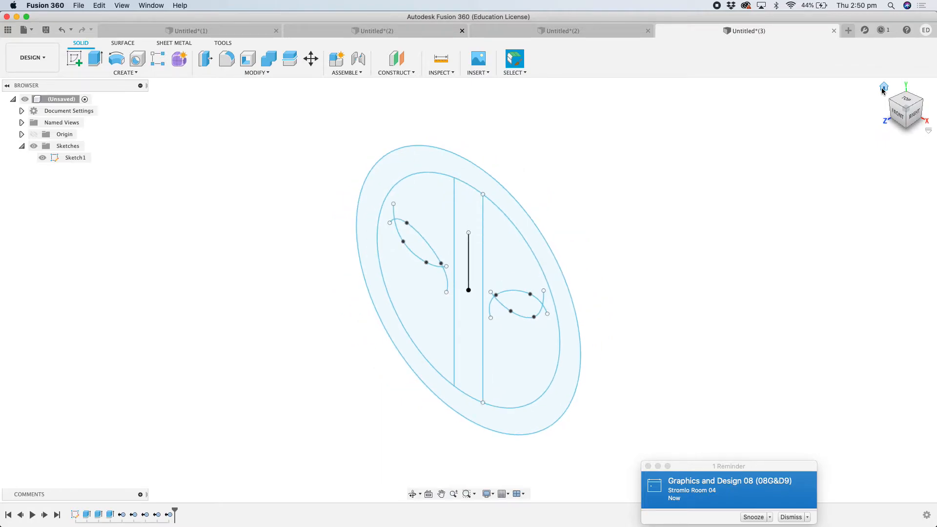
{"action": "left_click", "coordinate": [129, 75]}
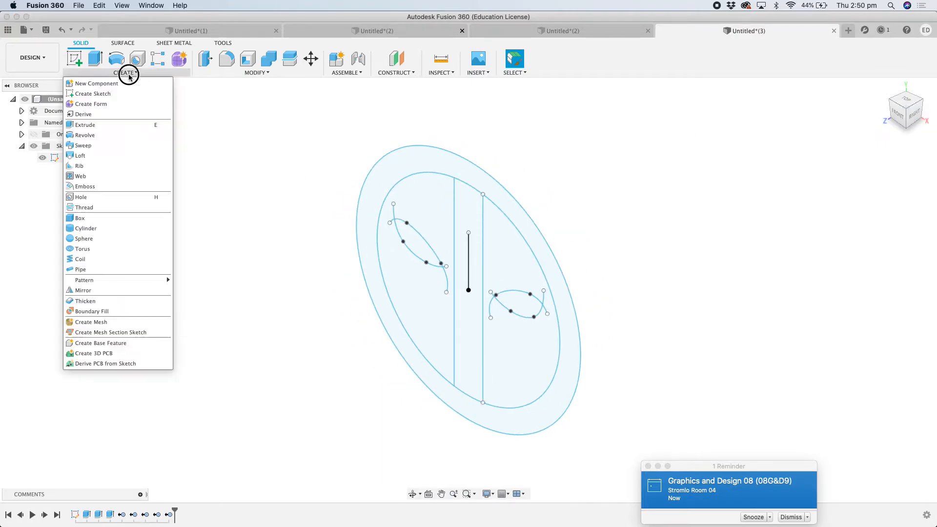
{"action": "left_click", "coordinate": [82, 239]}
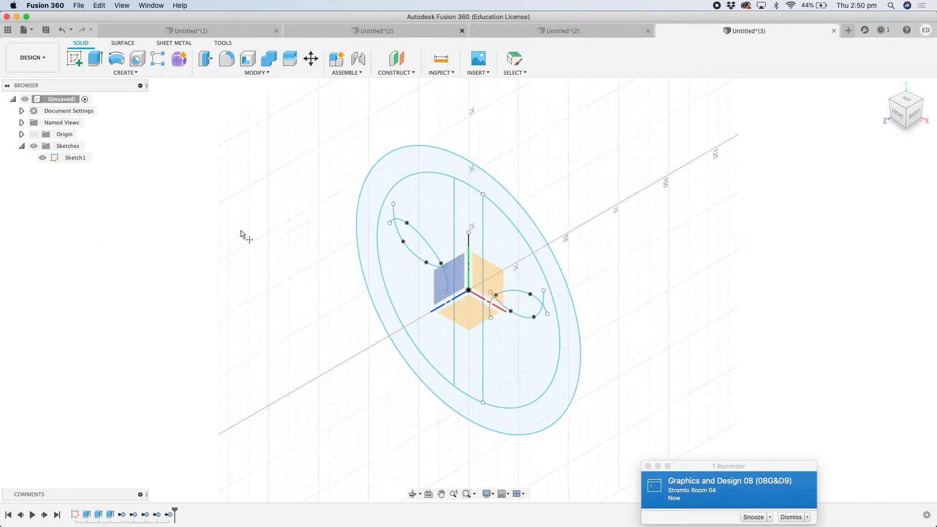
{"action": "left_click", "coordinate": [468, 292]}
{"action": "left_click", "coordinate": [469, 290]}
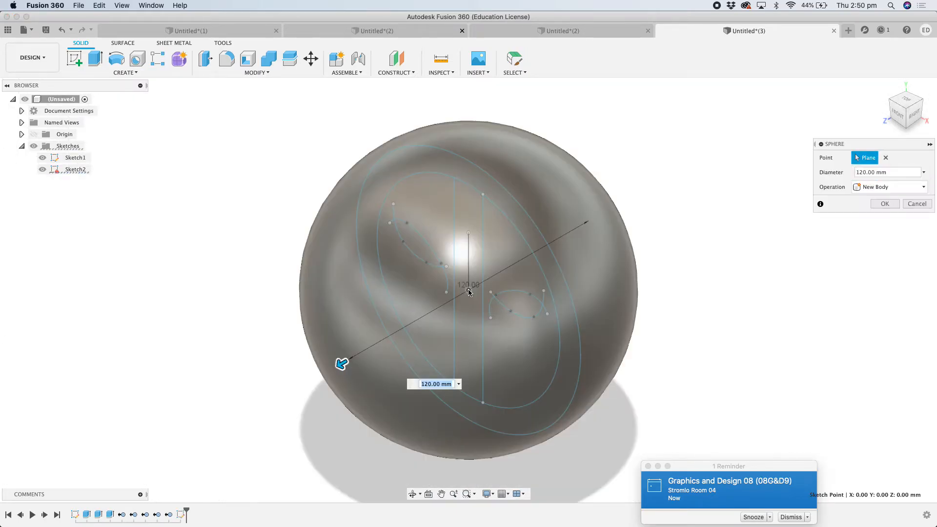
{"action": "left_click", "coordinate": [900, 115]}
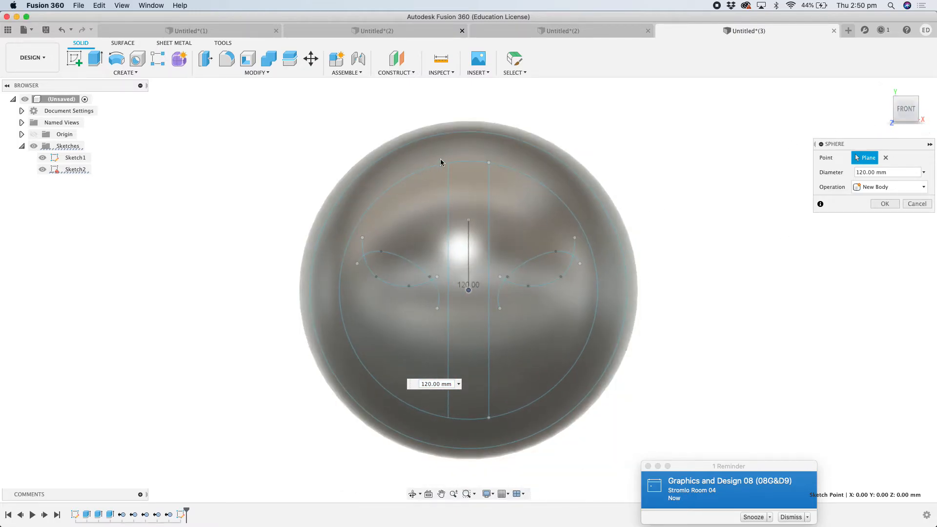
{"action": "left_click", "coordinate": [441, 384]}
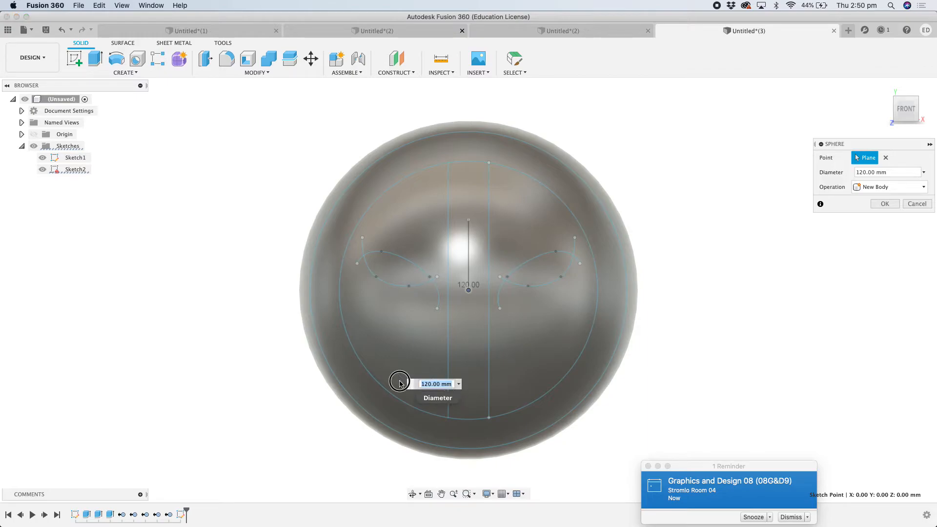
{"action": "type", "text": "150"}
{"action": "key", "text": "Return"}
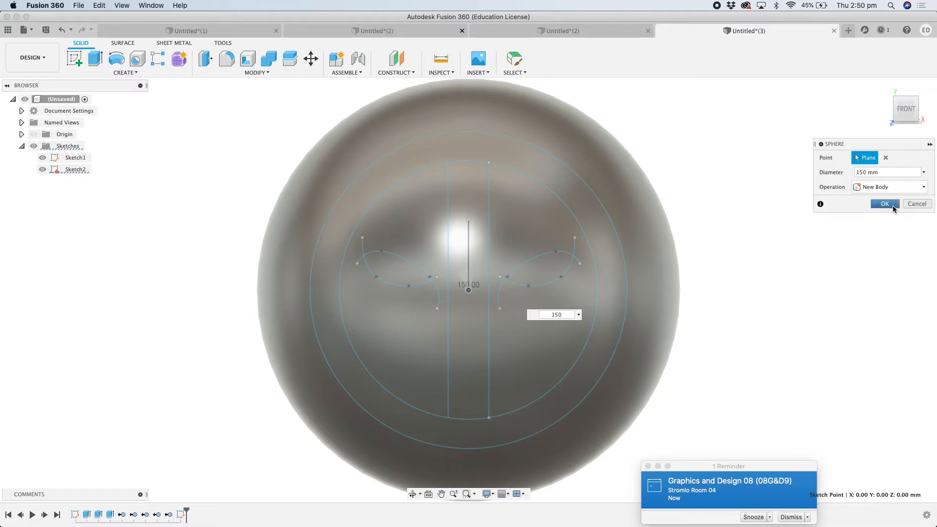
{"action": "left_click", "coordinate": [892, 206]}
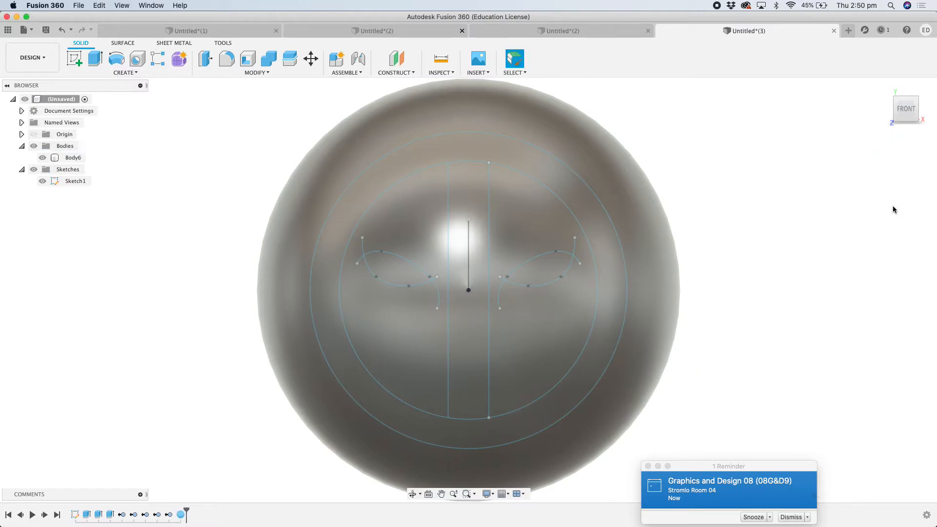
{"action": "left_click", "coordinate": [884, 86]}
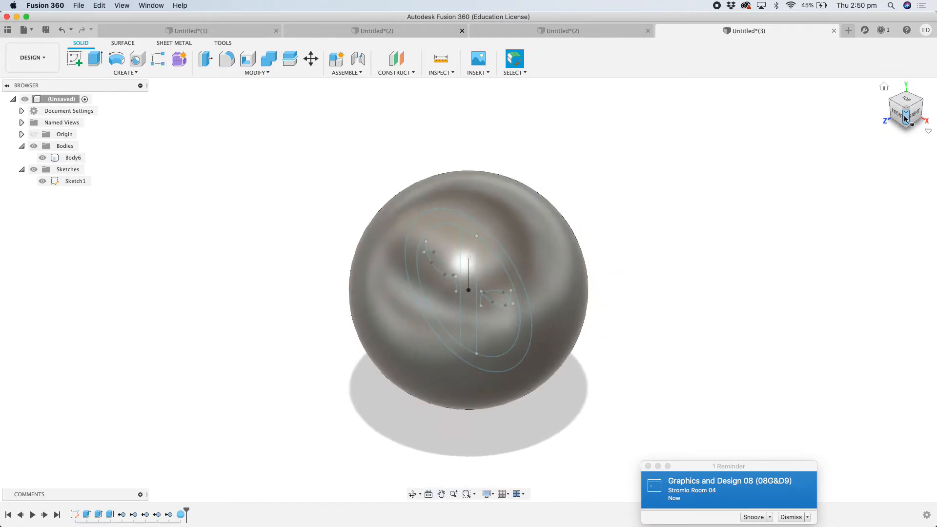
{"action": "mouse_move", "coordinate": [900, 110]}
{"action": "left_mouse_down"}
{"action": "mouse_move", "coordinate": [850, 103]}
{"action": "mouse_move", "coordinate": [829, 80]}
{"action": "mouse_move", "coordinate": [851, 71]}
{"action": "mouse_move", "coordinate": [889, 92]}
{"action": "mouse_move", "coordinate": [877, 112]}
{"action": "mouse_move", "coordinate": [897, 92]}
{"action": "mouse_move", "coordinate": [877, 106]}
{"action": "left_mouse_up"}
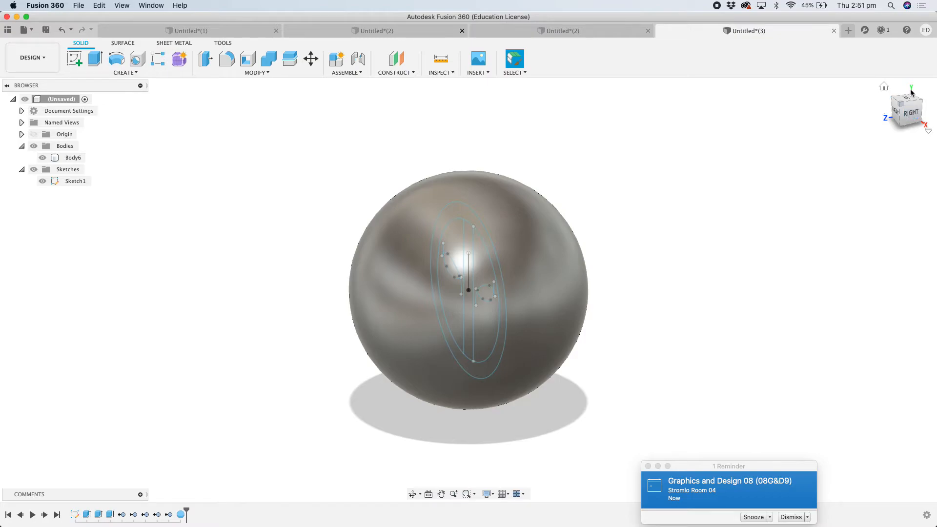
{"action": "left_click", "coordinate": [884, 86]}
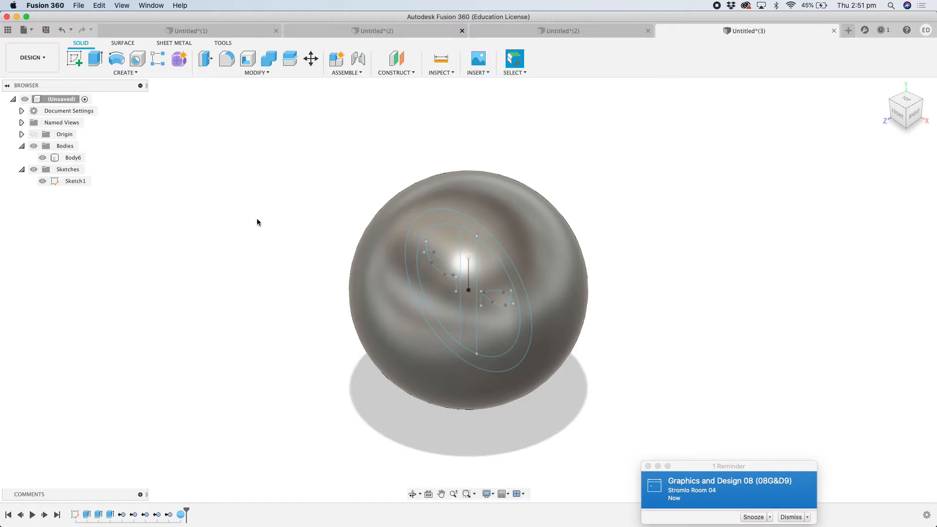
{"action": "left_click", "coordinate": [262, 73]}
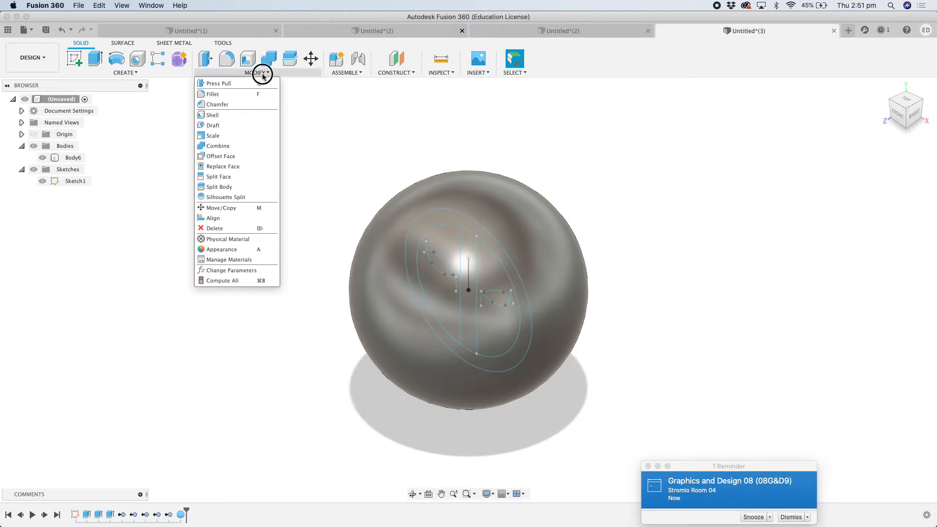
{"action": "left_click", "coordinate": [235, 136]}
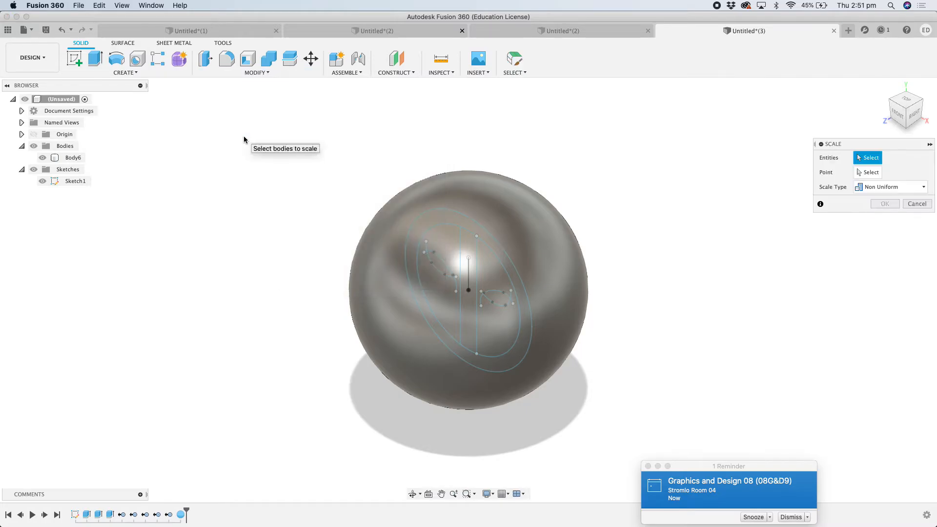
{"action": "left_click", "coordinate": [873, 187]}
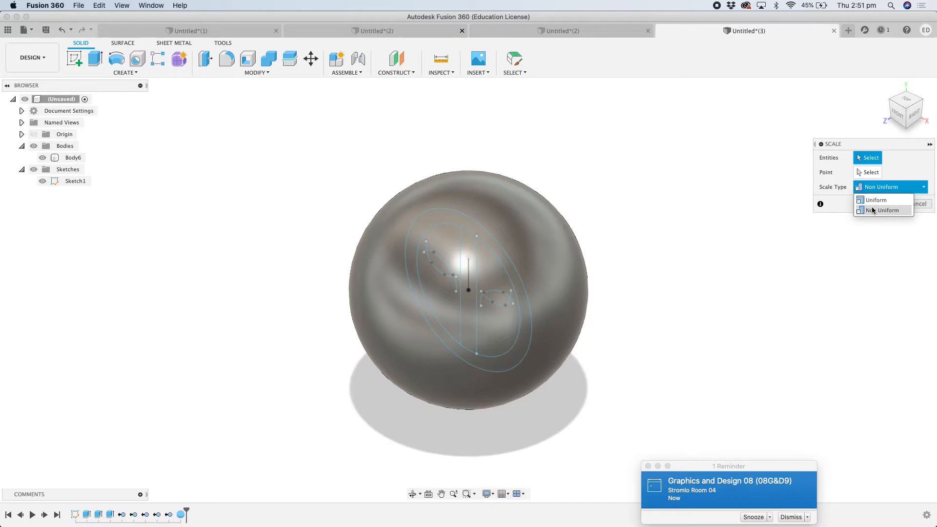
{"action": "left_click", "coordinate": [874, 200]}
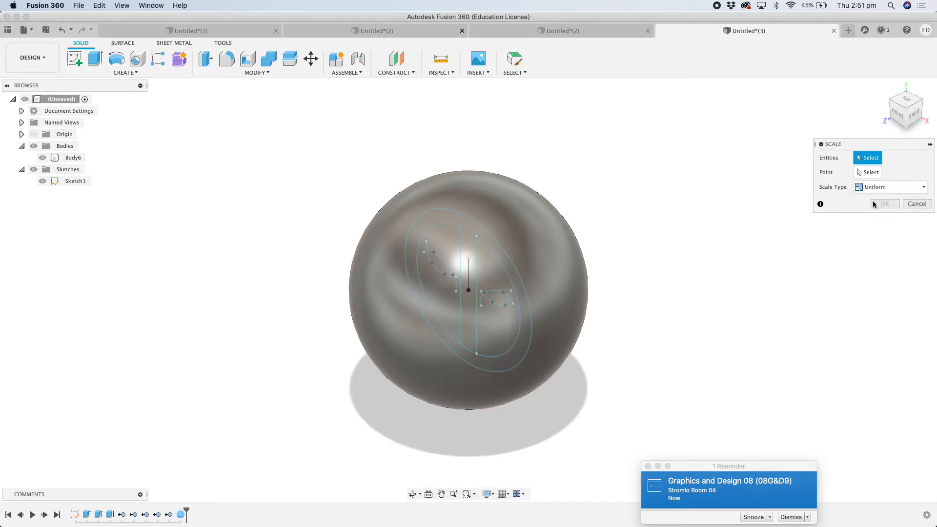
{"action": "left_click", "coordinate": [512, 232]}
{"action": "left_click", "coordinate": [510, 231]}
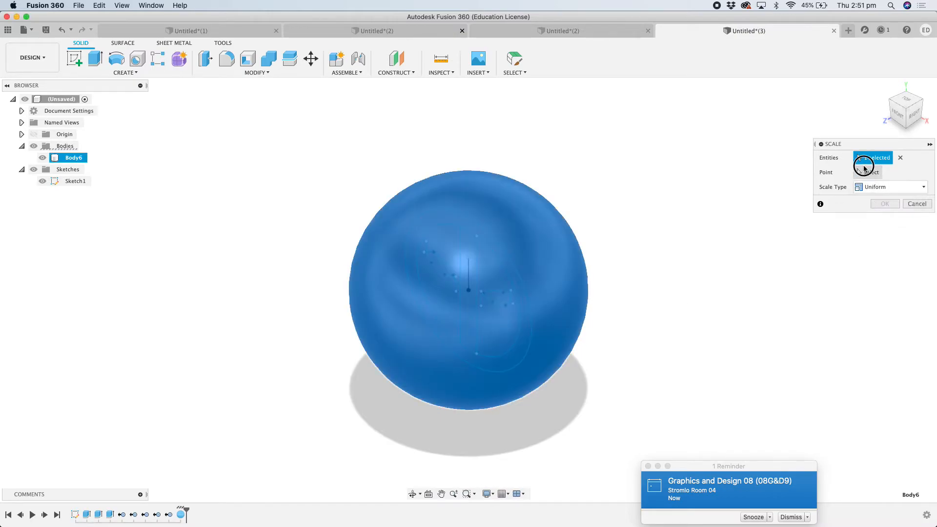
{"action": "left_click", "coordinate": [868, 174]}
{"action": "left_click", "coordinate": [468, 291]}
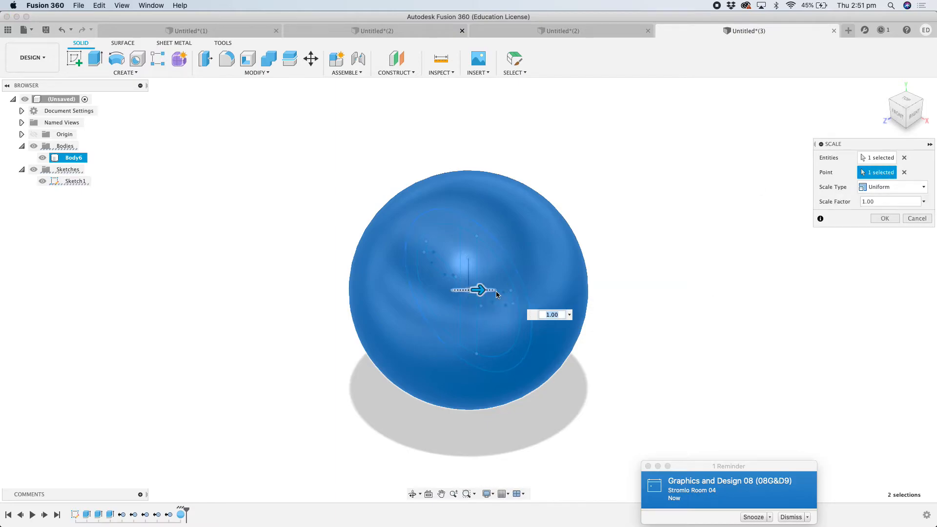
{"action": "key", "text": "BackSpace"}
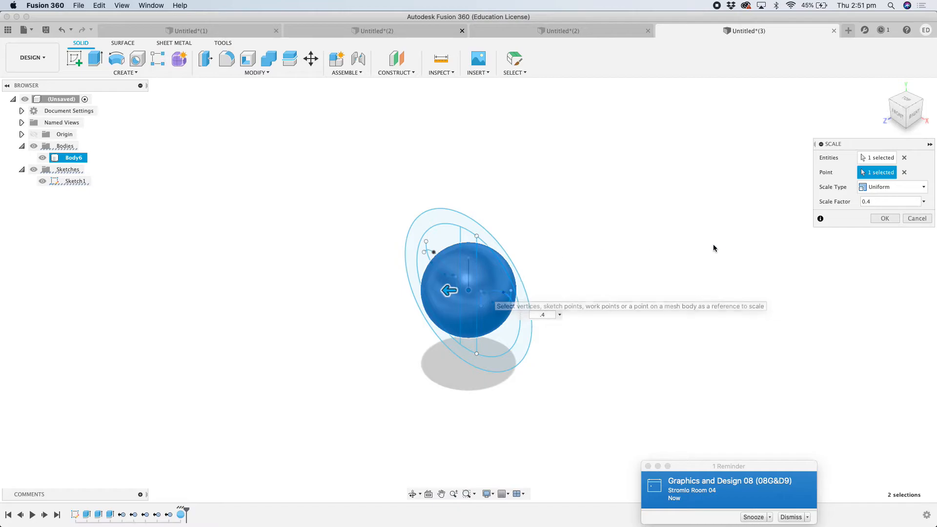
{"action": "left_click", "coordinate": [917, 218]}
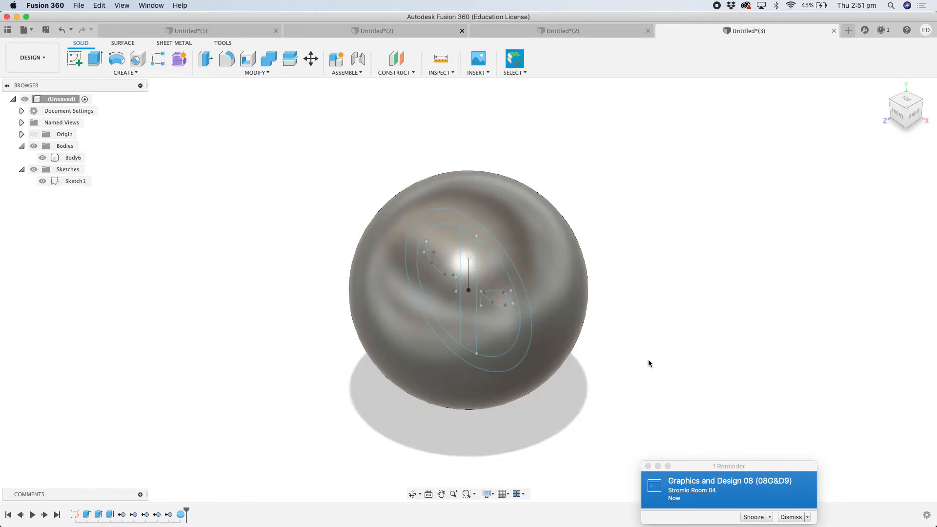
Scale the sphere non-uniformly about the origin with a Z scale of 0.3, keeping X and Y at 1.00.
{"action": "left_click", "coordinate": [269, 73]}
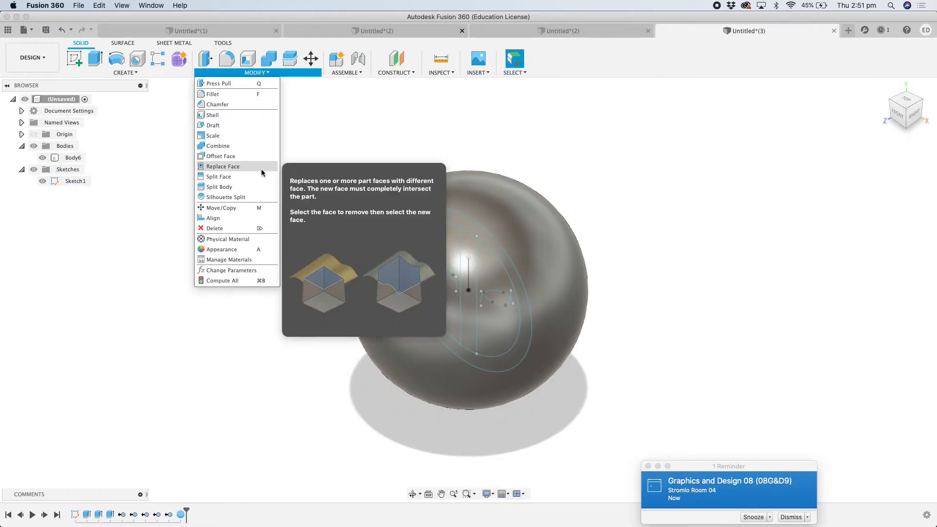
{"action": "left_click", "coordinate": [253, 137]}
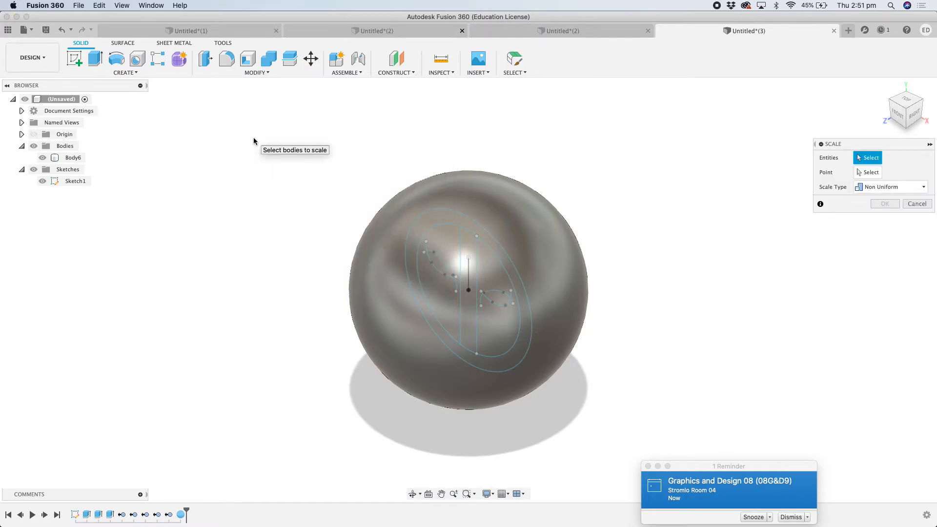
{"action": "left_click", "coordinate": [557, 228]}
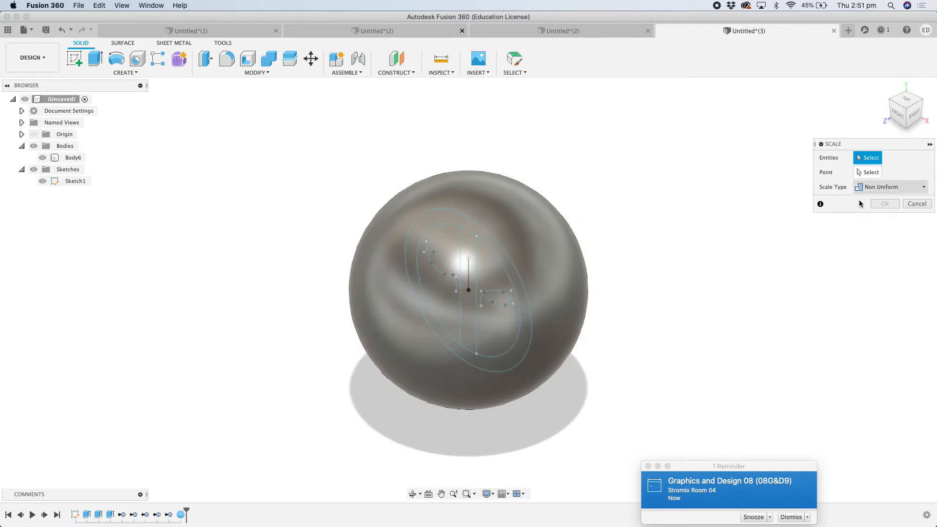
{"action": "left_click", "coordinate": [555, 244]}
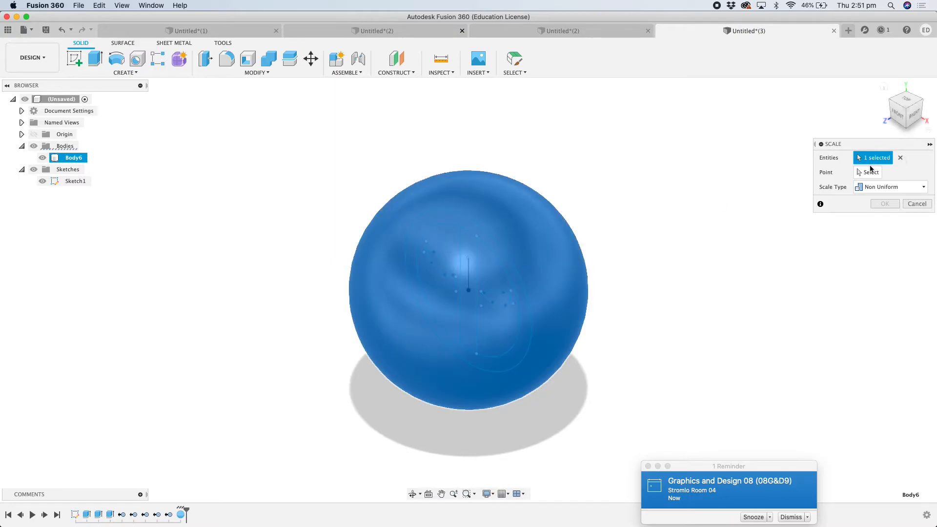
{"action": "left_click", "coordinate": [868, 173]}
{"action": "left_click", "coordinate": [468, 290]}
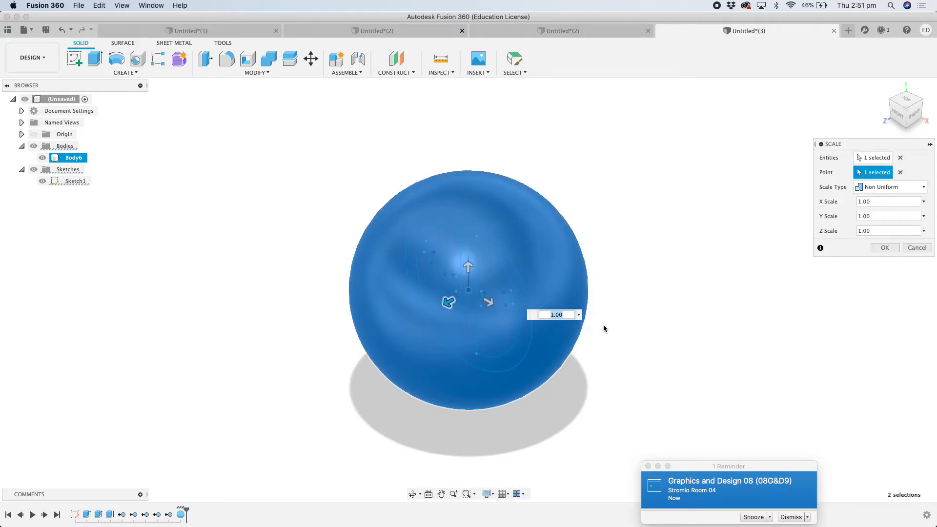
{"action": "type", "text": "3"}
{"action": "key", "text": "Return"}
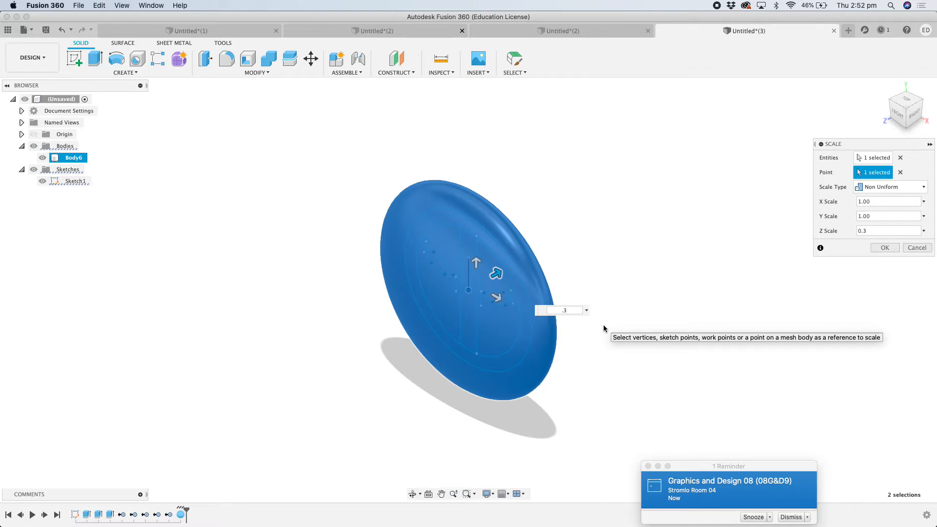
{"action": "left_click", "coordinate": [885, 248]}
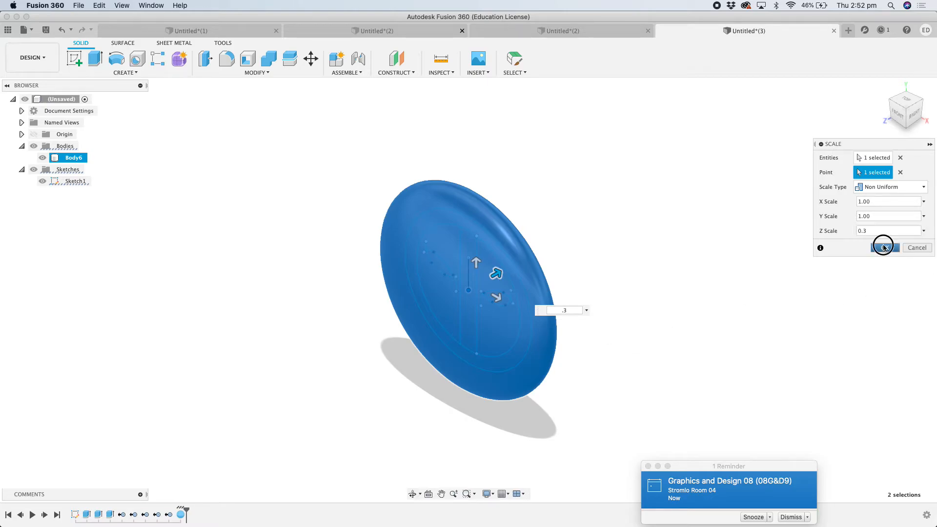
Sketch a rectangle about 64 by 184 mm on the side plane, starting at the vertical centreline and covering the flattened sphere's rear half.
{"action": "left_click", "coordinate": [900, 120]}
{"action": "mouse_move", "coordinate": [900, 120]}
{"action": "left_mouse_down"}
{"action": "mouse_move", "coordinate": [879, 92]}
{"action": "mouse_move", "coordinate": [883, 78]}
{"action": "mouse_move", "coordinate": [881, 113]}
{"action": "mouse_move", "coordinate": [856, 109]}
{"action": "mouse_move", "coordinate": [885, 122]}
{"action": "mouse_move", "coordinate": [853, 119]}
{"action": "mouse_move", "coordinate": [895, 125]}
{"action": "mouse_move", "coordinate": [809, 120]}
{"action": "mouse_move", "coordinate": [868, 128]}
{"action": "left_mouse_up"}
{"action": "left_click", "coordinate": [902, 116]}
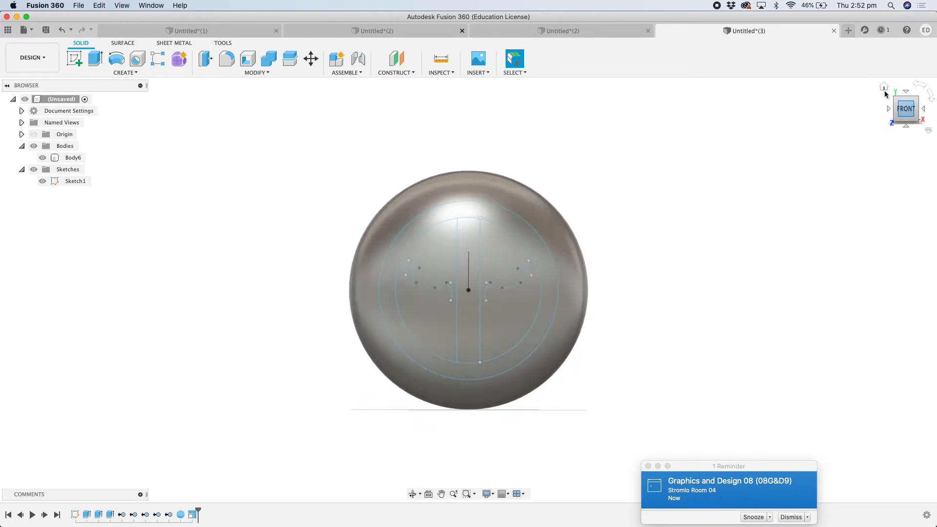
{"action": "left_click", "coordinate": [884, 88]}
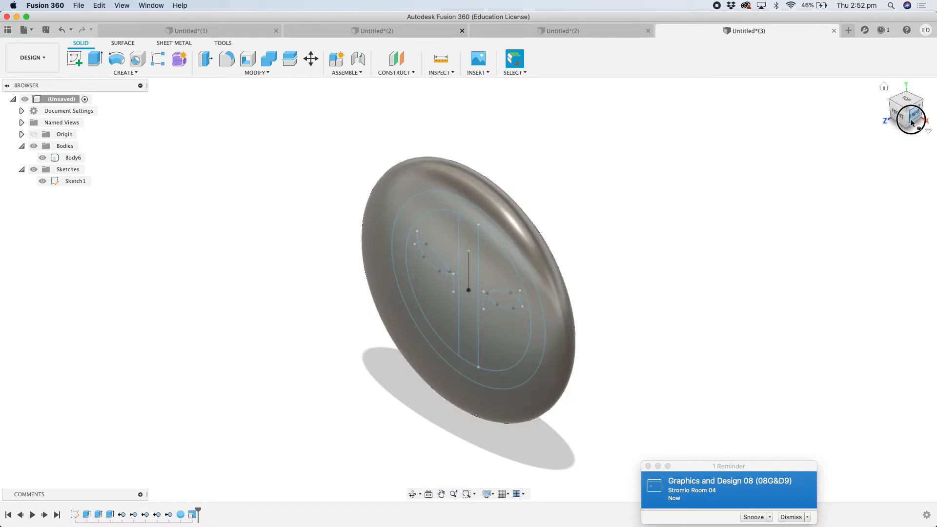
{"action": "left_click", "coordinate": [912, 123]}
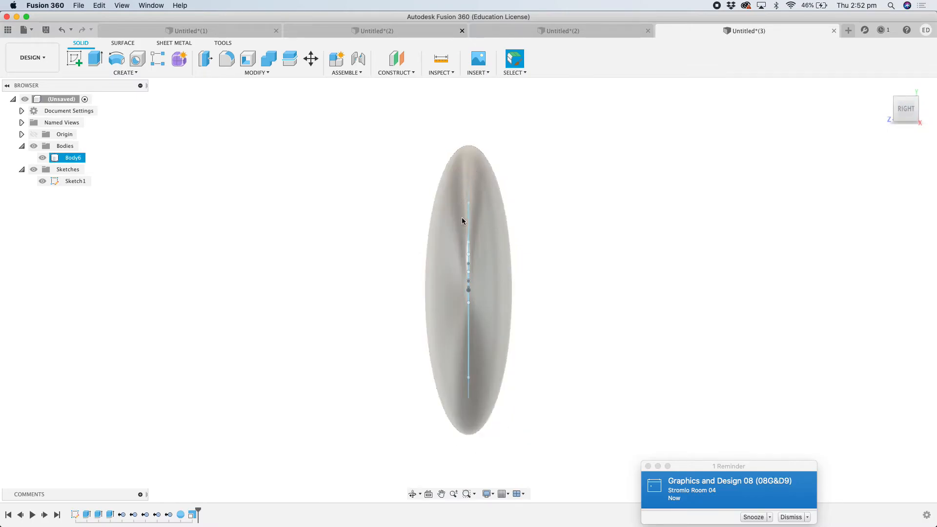
{"action": "left_click", "coordinate": [75, 58]}
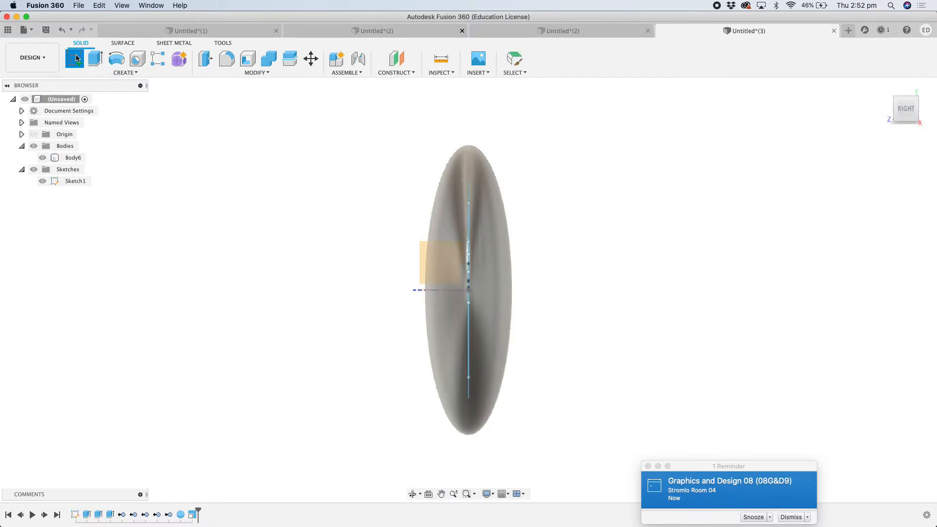
{"action": "left_click", "coordinate": [419, 257]}
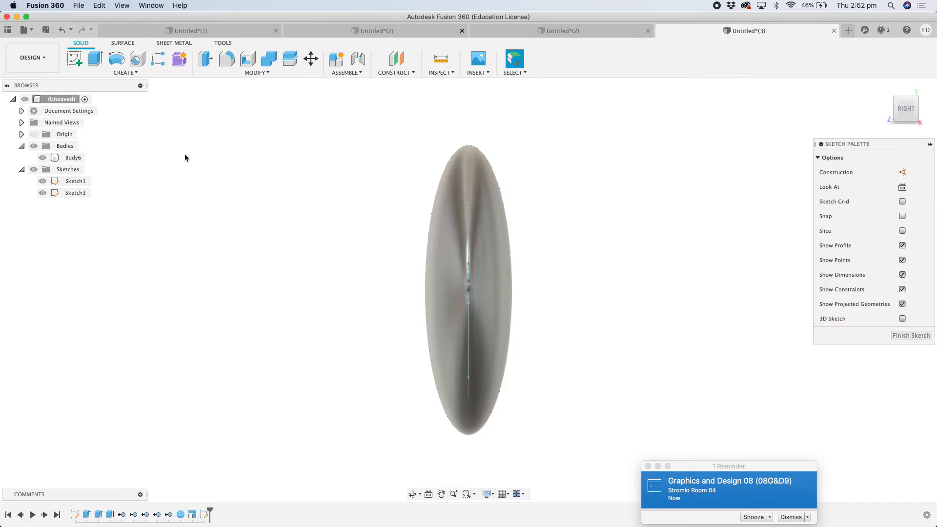
{"action": "key", "text": "r"}
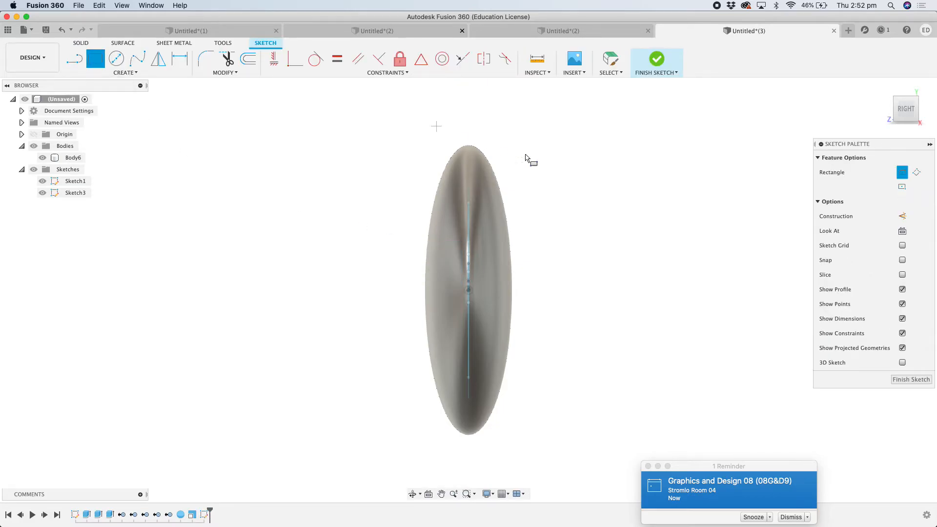
{"action": "left_click", "coordinate": [469, 109]}
{"action": "left_click", "coordinate": [593, 464]}
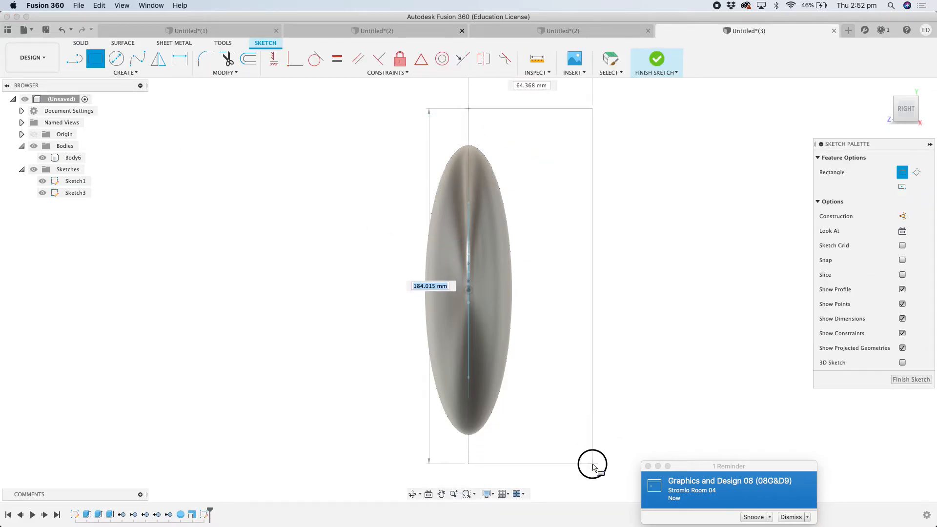
{"action": "left_click", "coordinate": [918, 379]}
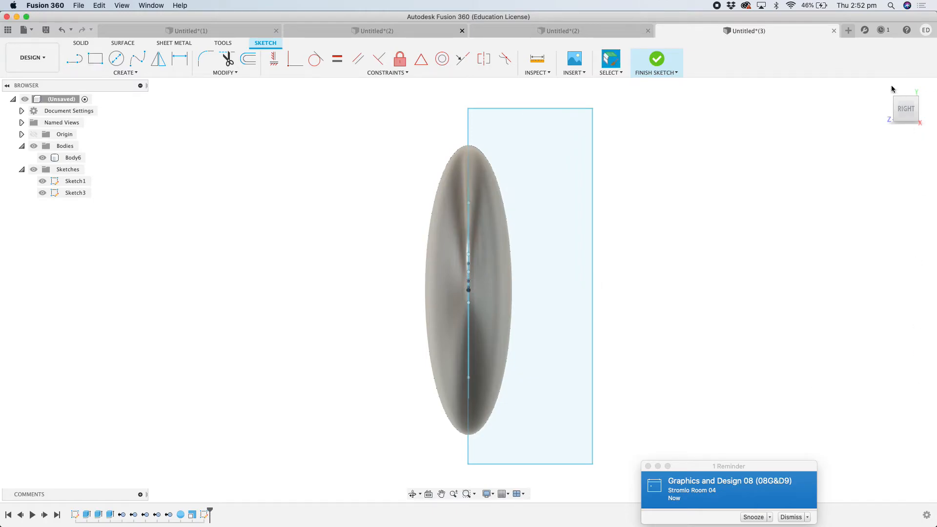
Extrude the rectangle about -160 mm as a cut through the rear of the flattened sphere on the negative X side.
{"action": "left_click", "coordinate": [477, 192]}
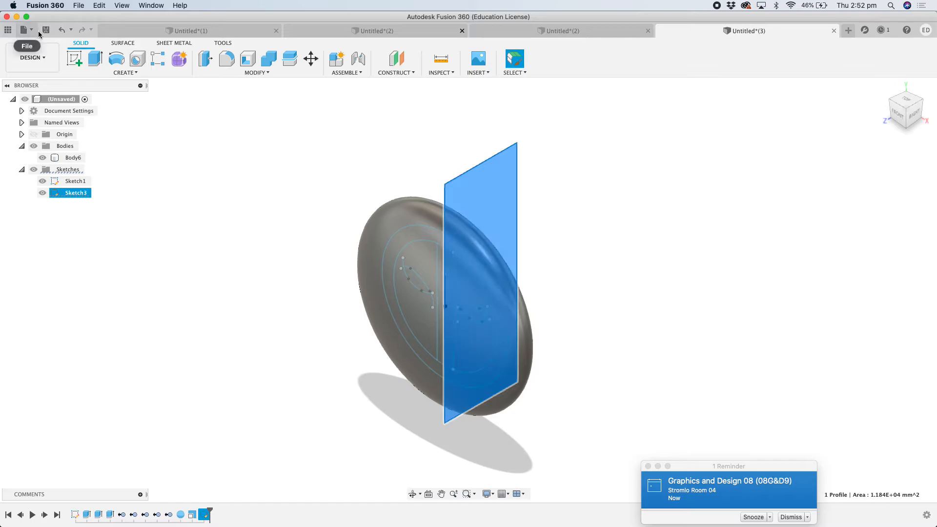
{"action": "left_click", "coordinate": [97, 59]}
{"action": "left_click_drag", "start_coordinate": [487, 287], "coordinate": [389, 182]}
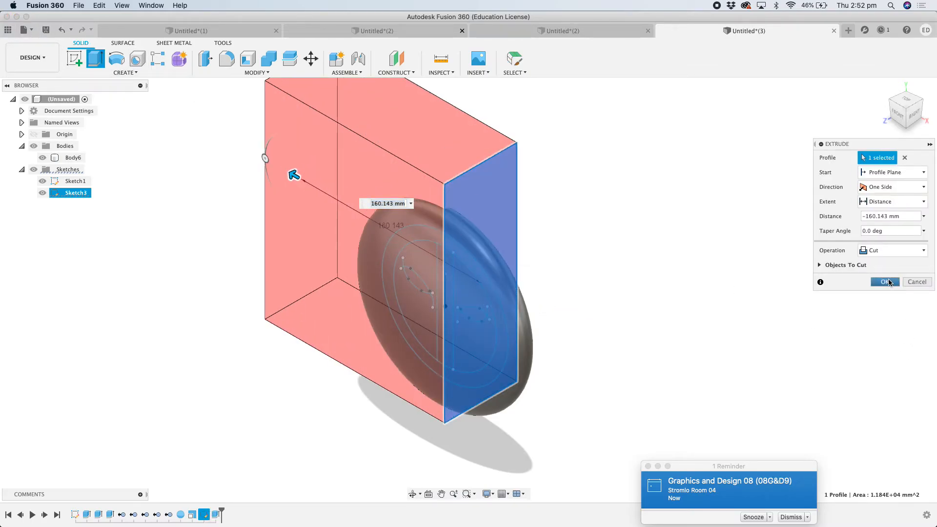
{"action": "left_click", "coordinate": [888, 282]}
Show the rectangle sketch again, extrude-cut it about 106 mm through the rear on the positive X side, and hide the sketch.
{"action": "left_click", "coordinate": [42, 193]}
{"action": "left_click", "coordinate": [483, 193]}
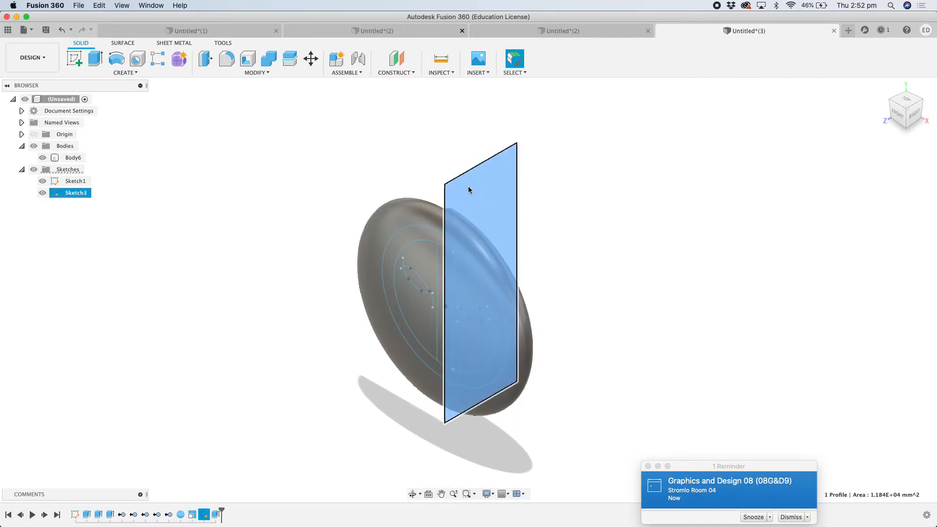
{"action": "key", "text": "e"}
{"action": "left_click_drag", "start_coordinate": [489, 292], "coordinate": [634, 373]}
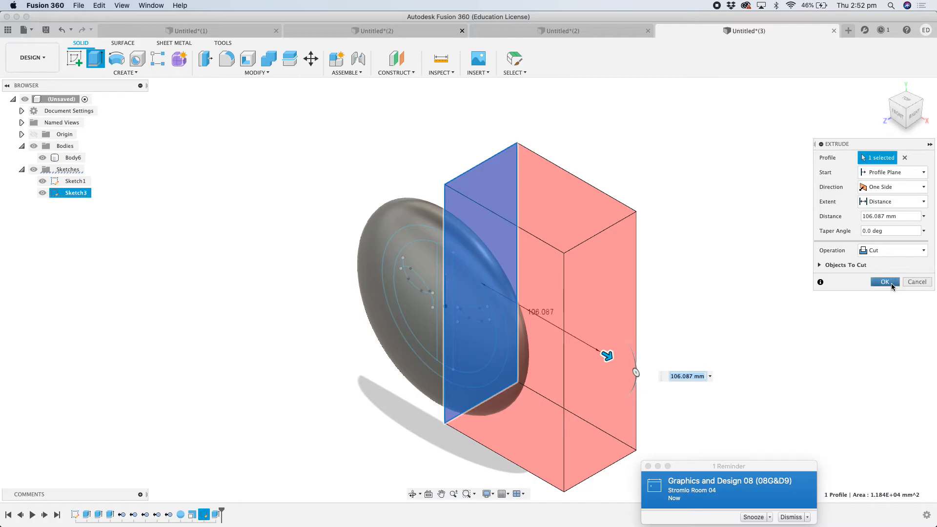
{"action": "left_click", "coordinate": [888, 282]}
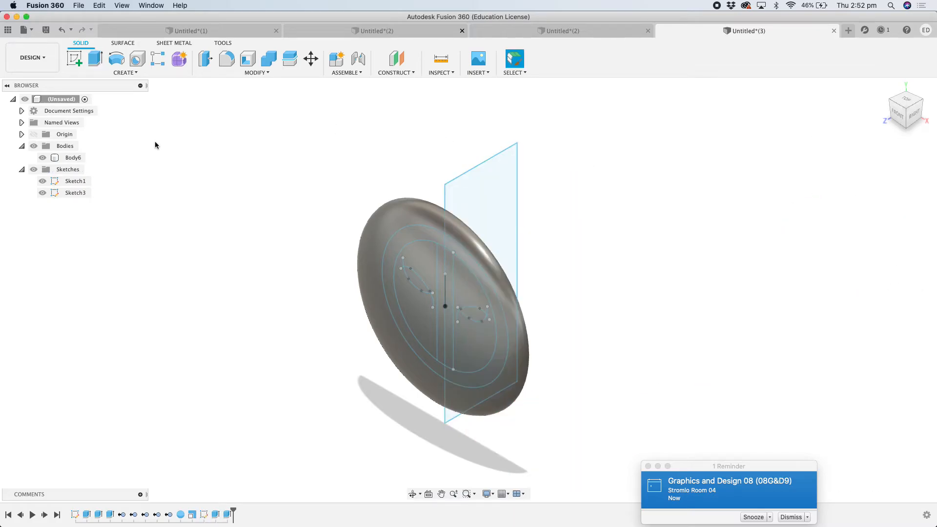
{"action": "left_click", "coordinate": [43, 193]}
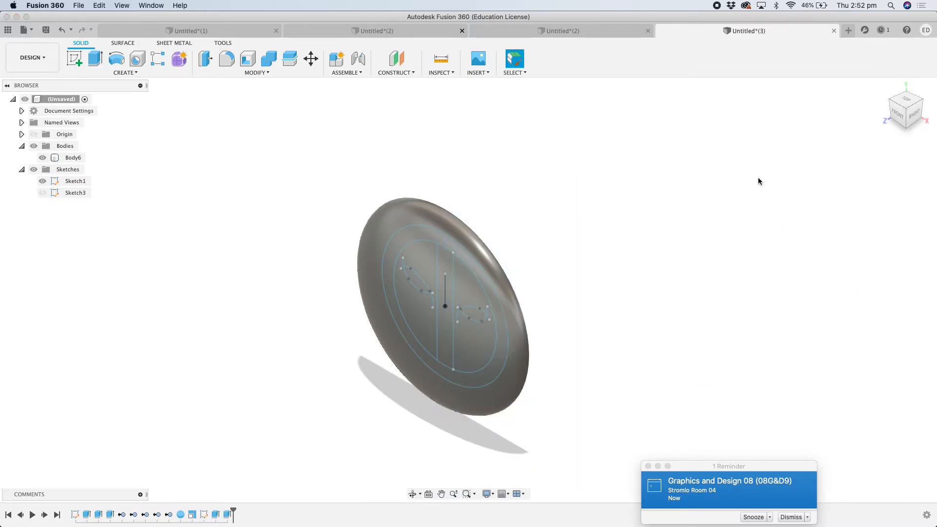
Examine the flat-backed dome from the right, the front and an angled view.
{"action": "left_click", "coordinate": [913, 115]}
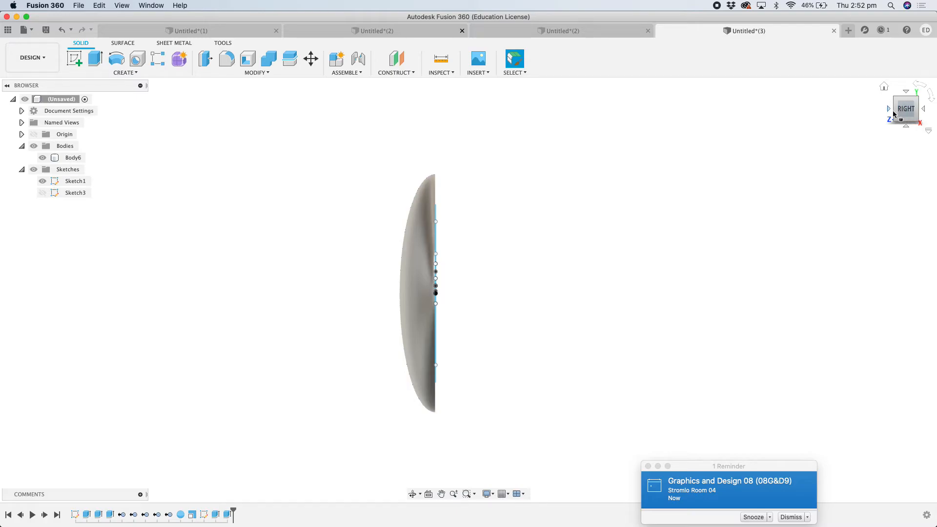
{"action": "left_click", "coordinate": [889, 110]}
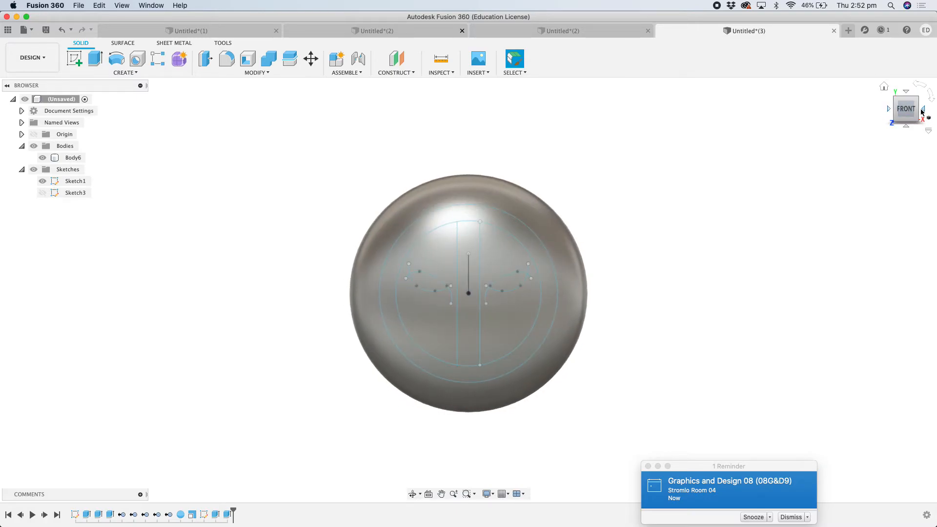
{"action": "left_click_drag", "start_coordinate": [906, 110], "coordinate": [862, 95]}
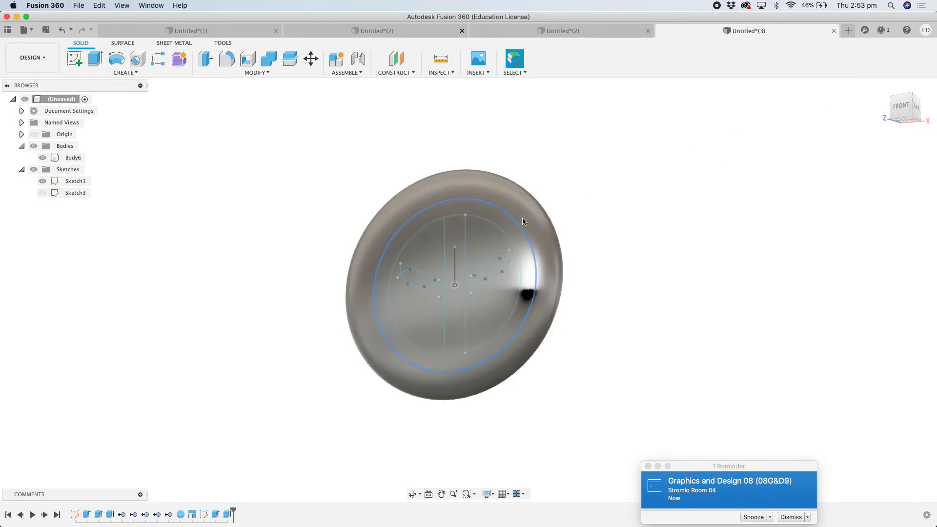
Hide the flat-backed dome body to leave only the emblem sketch exposed.
{"action": "left_click", "coordinate": [553, 232]}
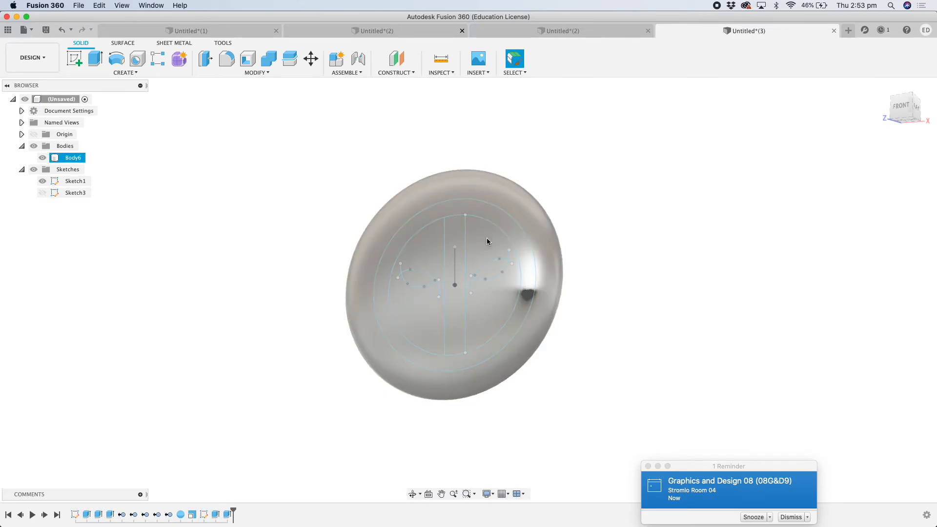
{"action": "left_click", "coordinate": [331, 240]}
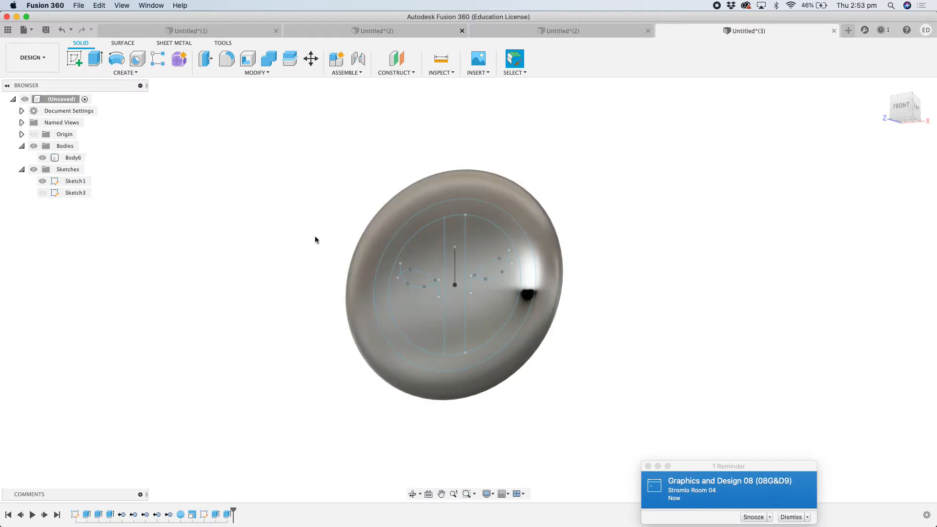
{"action": "left_click", "coordinate": [42, 158]}
{"action": "left_click", "coordinate": [42, 157]}
{"action": "left_click", "coordinate": [43, 158]}
{"action": "left_click", "coordinate": [43, 158]}
{"action": "left_click", "coordinate": [43, 158]}
{"action": "left_click", "coordinate": [42, 157]}
{"action": "left_click", "coordinate": [42, 158]}
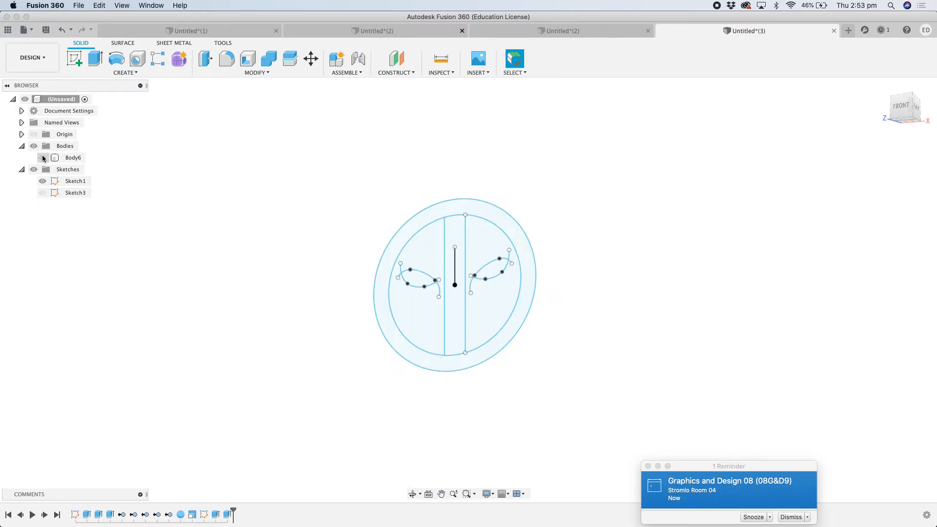
{"action": "left_click", "coordinate": [43, 158]}
{"action": "left_click", "coordinate": [43, 158]}
Show the dome again, extrude the ring, vertical bar and both eye profiles about 108.5 mm forward as new bodies, and hide the emblem sketch.
{"action": "left_click", "coordinate": [452, 234]}
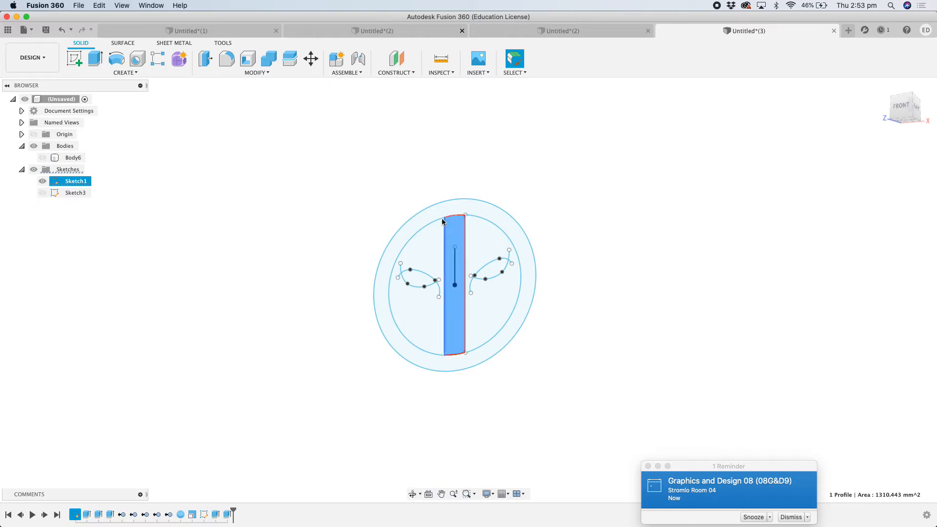
{"action": "left_click", "coordinate": [441, 213], "text": "shift"}
{"action": "left_click", "coordinate": [417, 279], "text": "shift"}
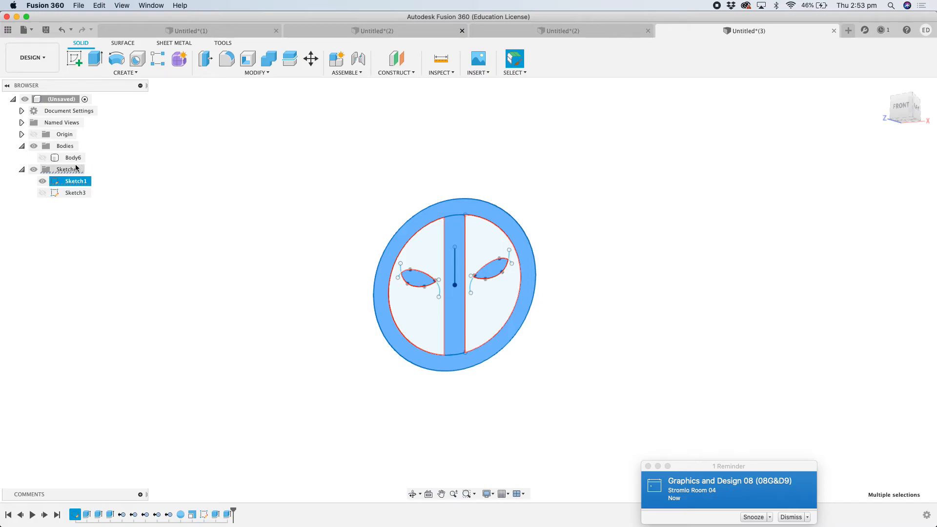
{"action": "left_click", "coordinate": [43, 158]}
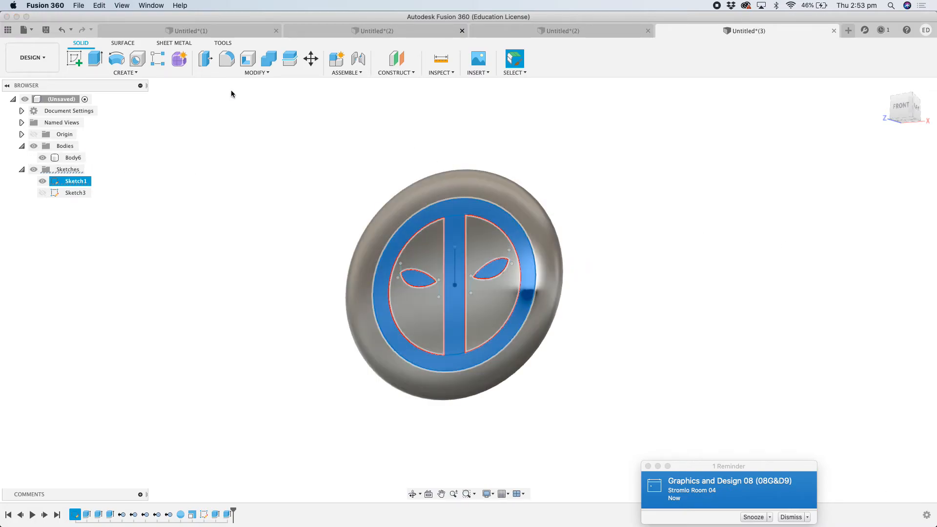
{"action": "key", "text": "e"}
{"action": "left_click_drag", "start_coordinate": [495, 268], "coordinate": [415, 224]}
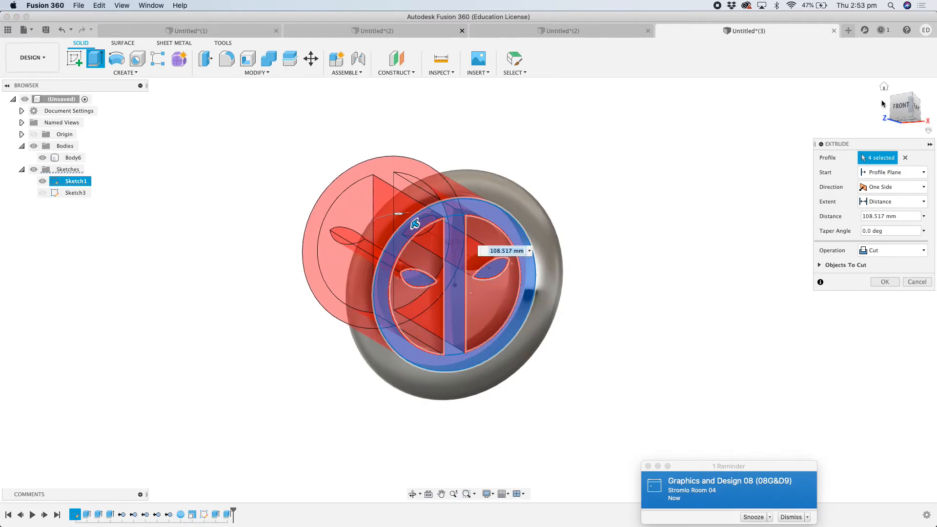
{"action": "left_click_drag", "start_coordinate": [901, 108], "coordinate": [869, 118]}
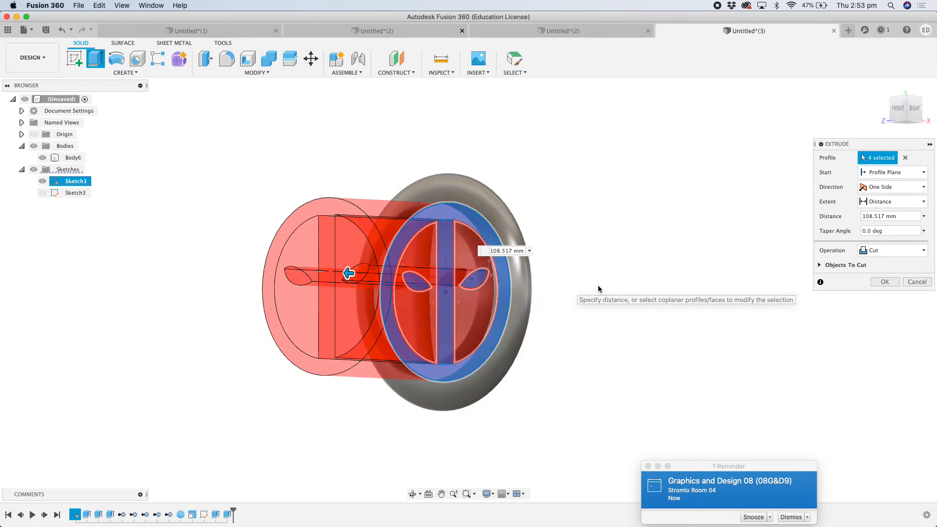
{"action": "left_click", "coordinate": [878, 251]}
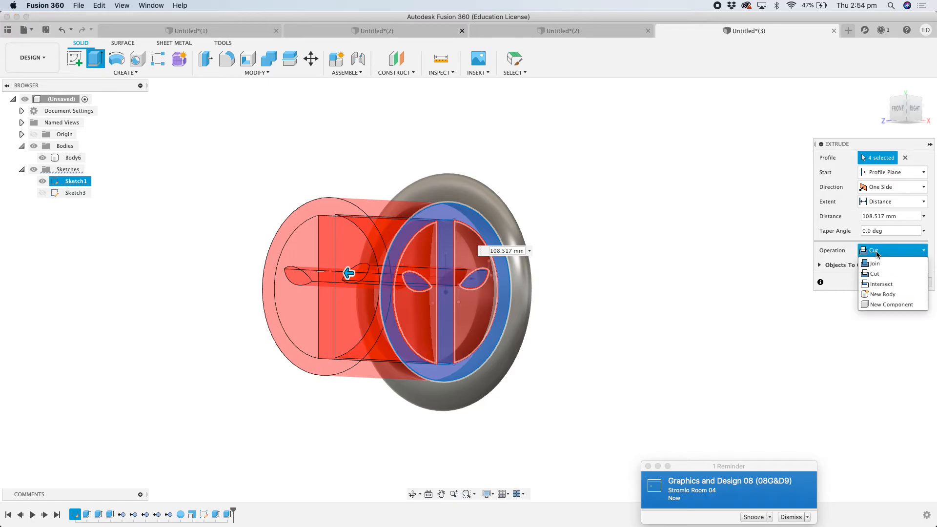
{"action": "left_click", "coordinate": [875, 294]}
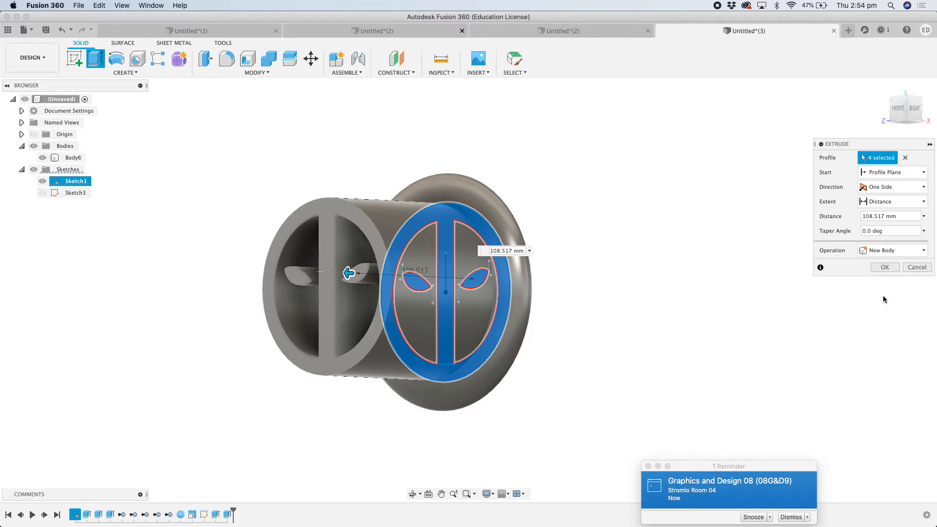
{"action": "left_click", "coordinate": [887, 269]}
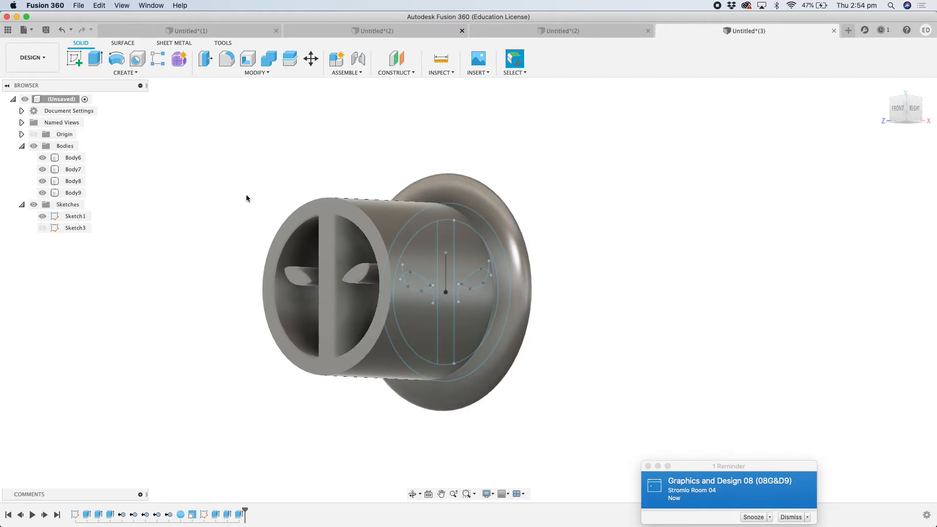
{"action": "left_click", "coordinate": [42, 218]}
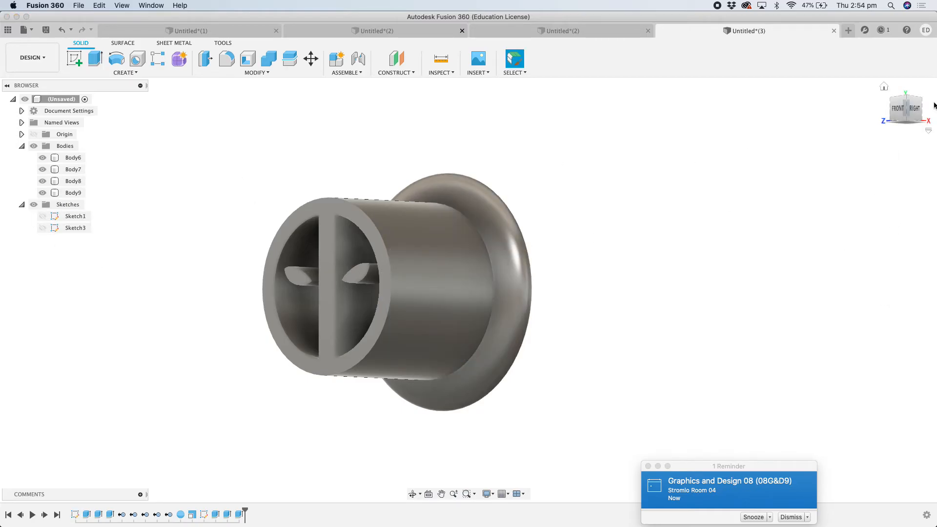
Examine the extruded emblem bodies from several angles, with the dome body shown and hidden.
{"action": "left_click", "coordinate": [885, 86]}
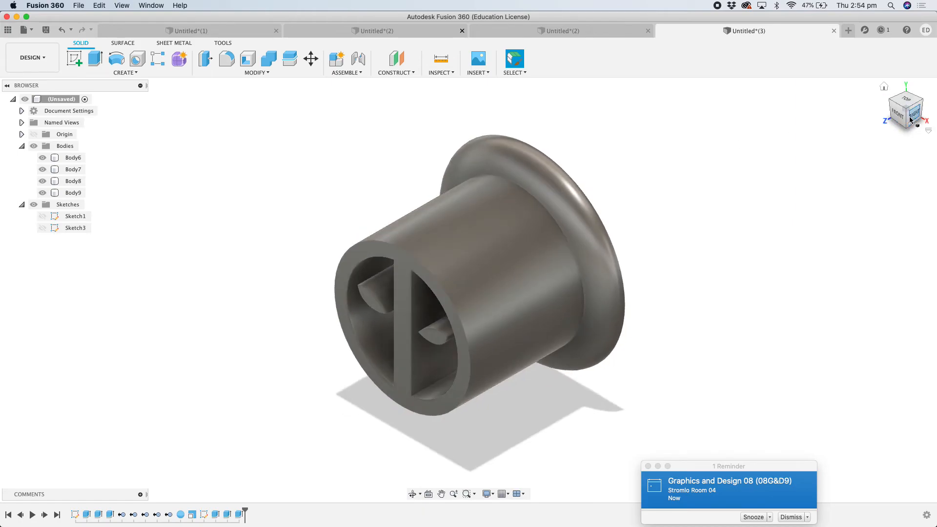
{"action": "left_click", "coordinate": [910, 120]}
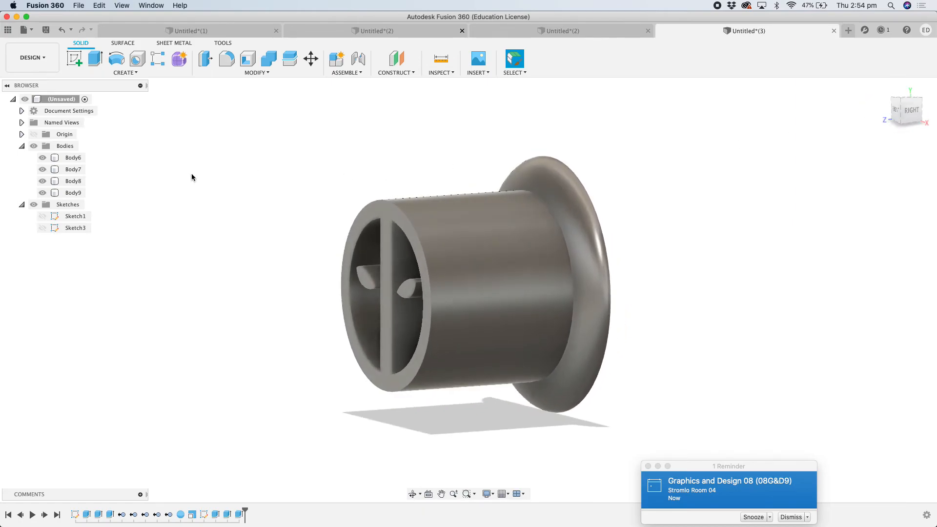
{"action": "left_click", "coordinate": [41, 162]}
{"action": "left_click", "coordinate": [42, 162]}
{"action": "left_click", "coordinate": [41, 162]}
{"action": "left_click", "coordinate": [42, 162]}
{"action": "left_click", "coordinate": [41, 162]}
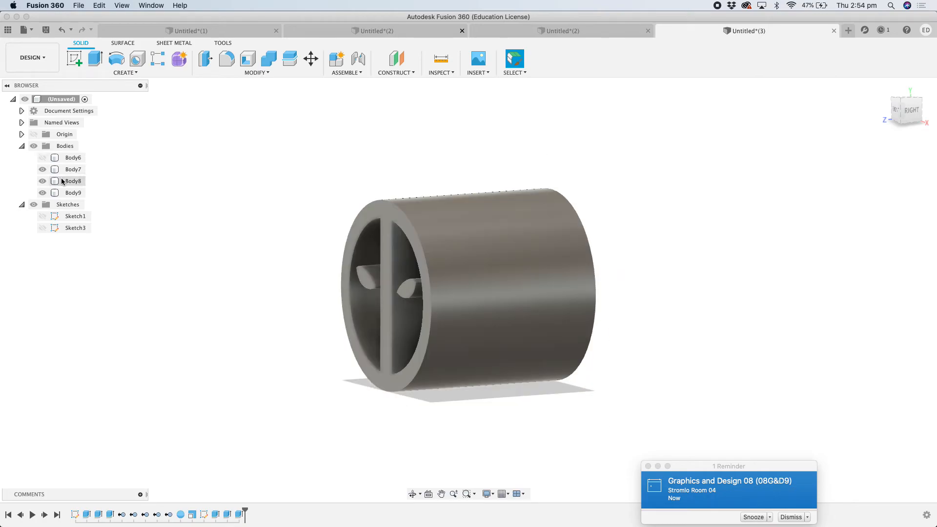
{"action": "left_click", "coordinate": [43, 159]}
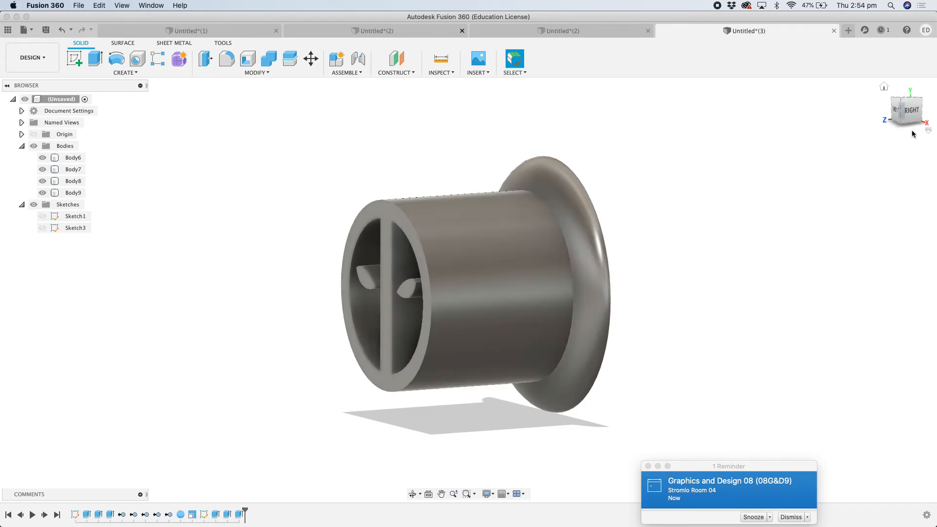
{"action": "left_click_drag", "start_coordinate": [902, 118], "coordinate": [600, 109]}
{"action": "left_click_drag", "start_coordinate": [914, 108], "coordinate": [726, 111]}
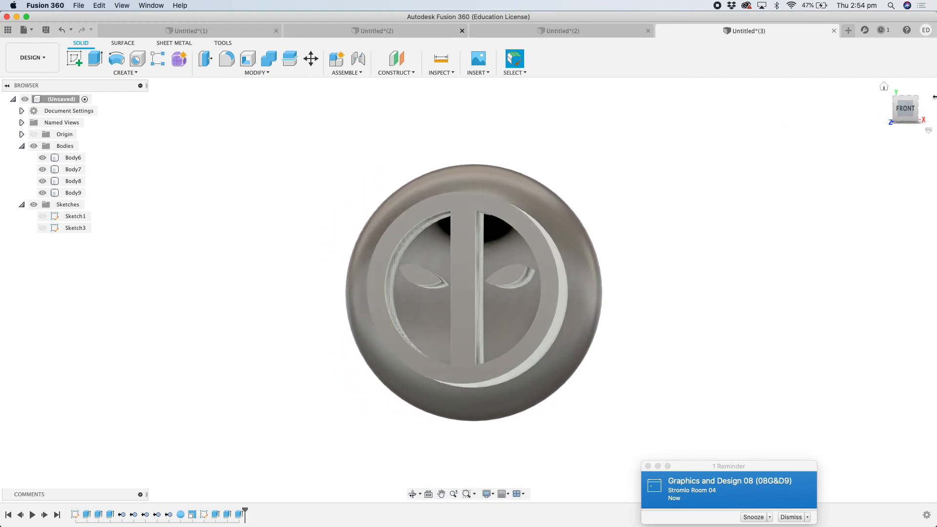
{"action": "left_click_drag", "start_coordinate": [903, 114], "coordinate": [873, 113]}
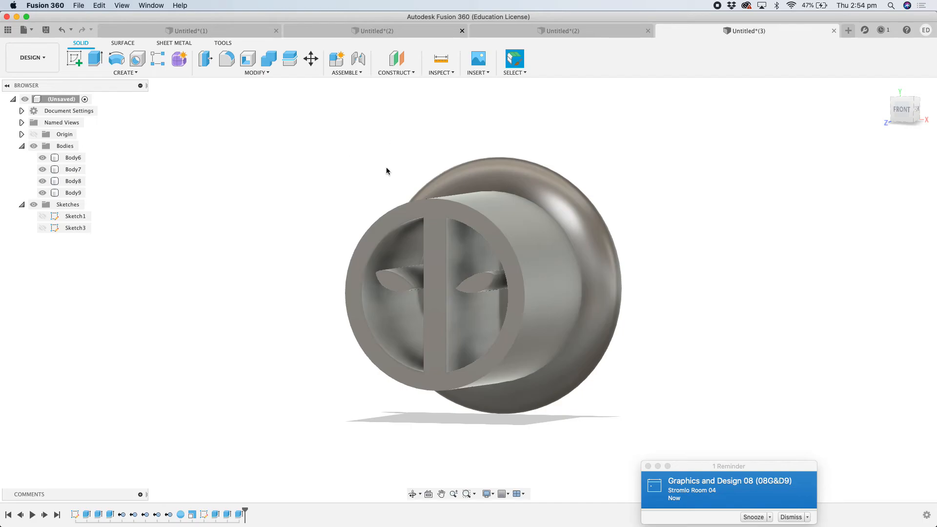
Split the dome, Body6, using the extruded emblem bodies Body7, Body8 and Body9 as the splitting tools.
{"action": "left_click", "coordinate": [256, 72]}
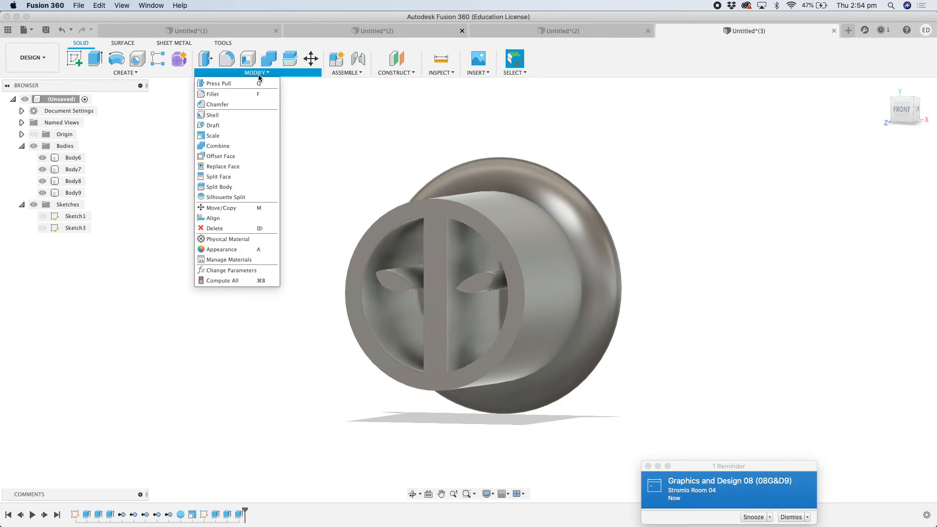
{"action": "left_click", "coordinate": [241, 185]}
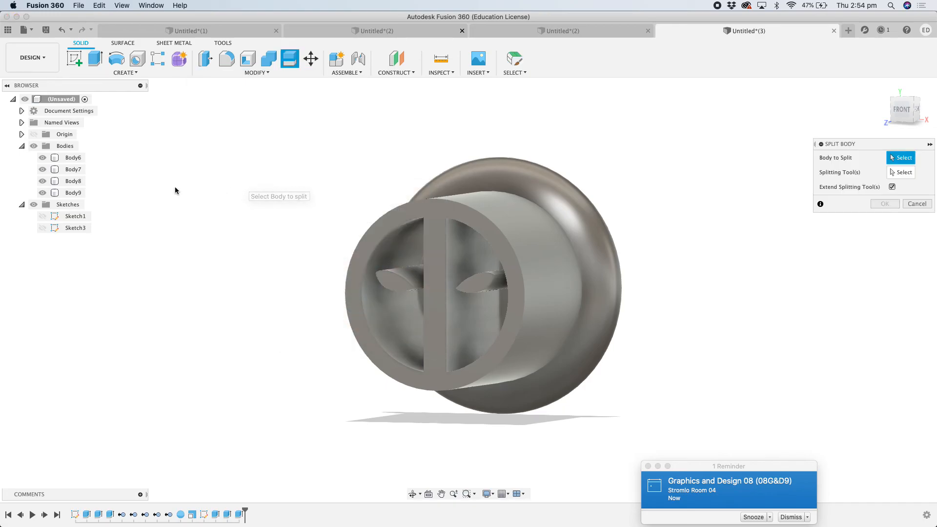
{"action": "left_click", "coordinate": [77, 158]}
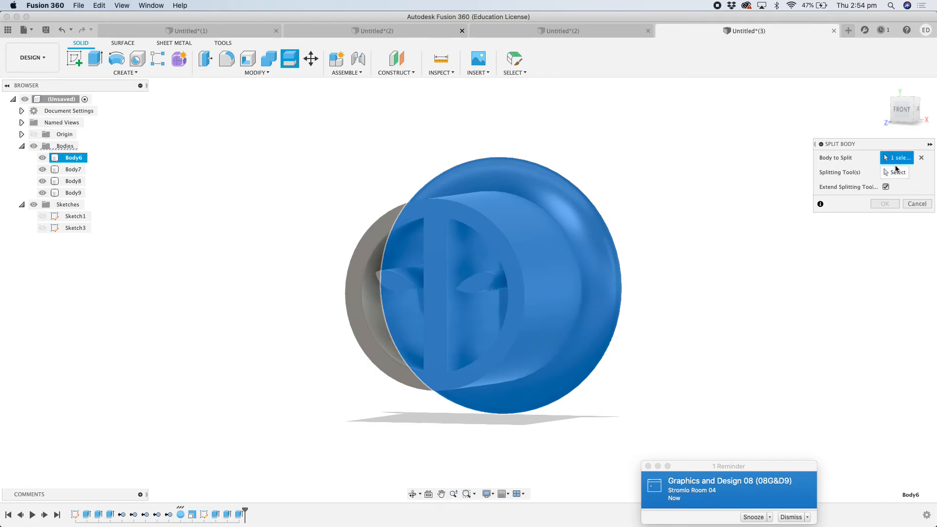
{"action": "left_click", "coordinate": [895, 173]}
{"action": "left_click", "coordinate": [68, 170]}
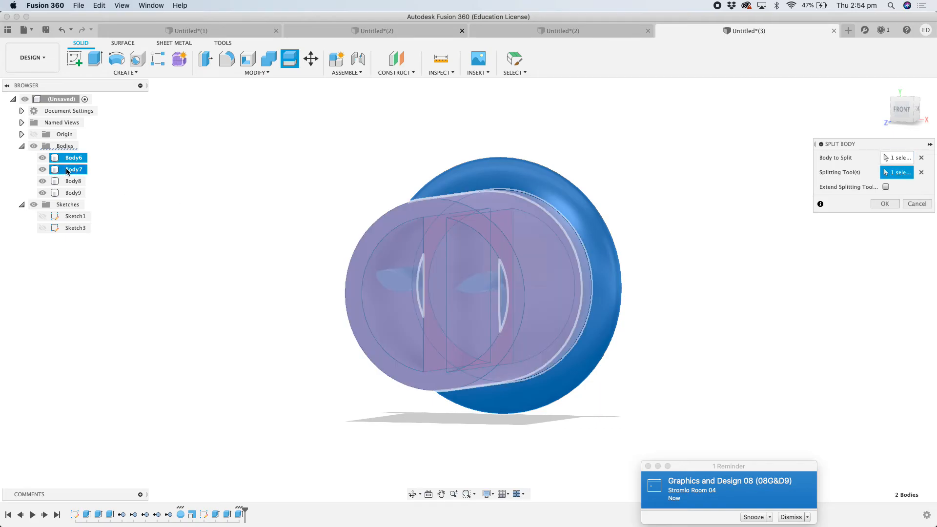
{"action": "left_click", "coordinate": [70, 181]}
{"action": "left_click", "coordinate": [73, 193]}
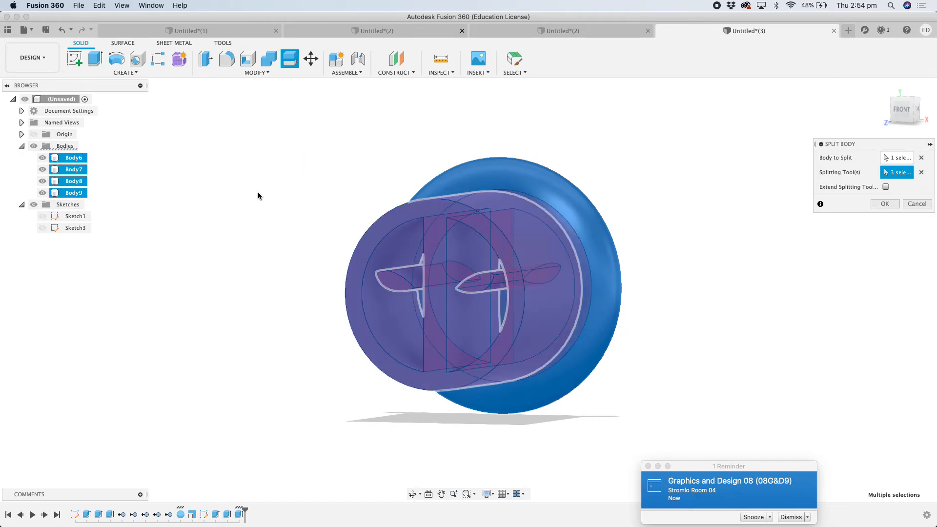
{"action": "left_click", "coordinate": [886, 205]}
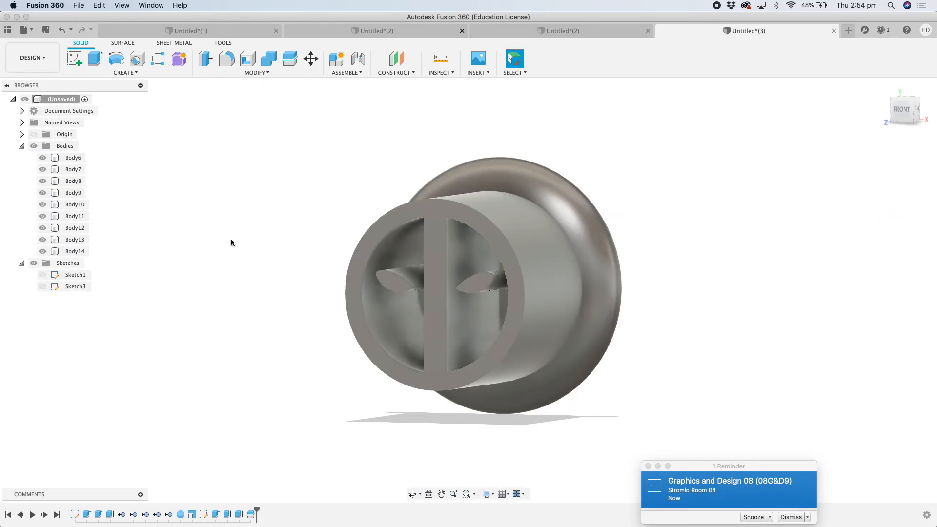
Identify and hide Body13, the dome's outer rim outside the emblem circle.
{"action": "left_click", "coordinate": [43, 170]}
{"action": "left_click", "coordinate": [42, 252]}
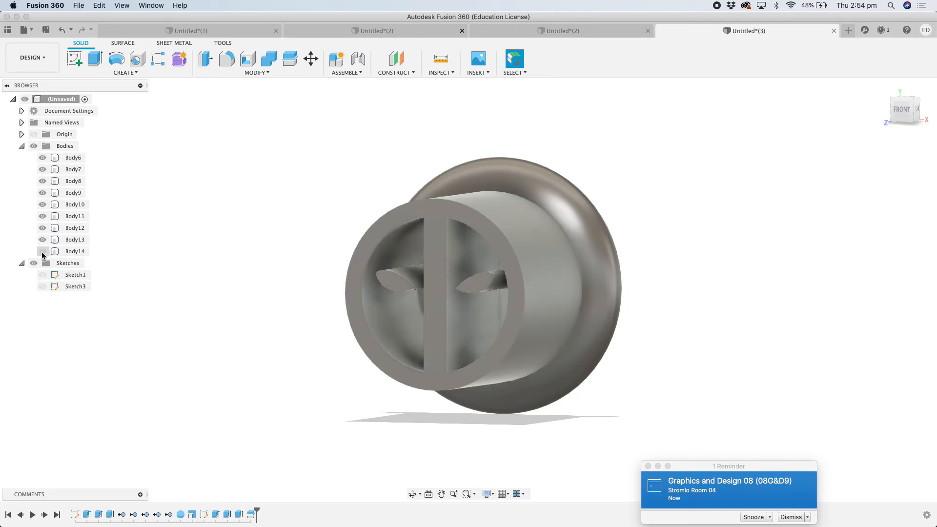
{"action": "left_click", "coordinate": [43, 240]}
{"action": "left_click", "coordinate": [43, 240]}
{"action": "left_click", "coordinate": [43, 240]}
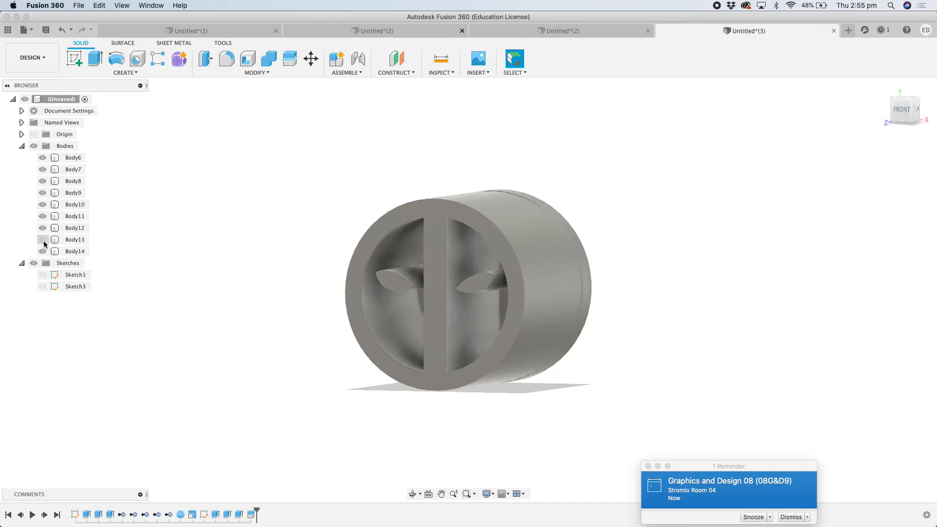
Check the remaining pieces' visibility and hide the extruded ring-and-bar body and both eye bodies, Body7, Body8 and Body9.
{"action": "left_click", "coordinate": [44, 229]}
{"action": "left_click", "coordinate": [44, 221]}
{"action": "left_click", "coordinate": [44, 206]}
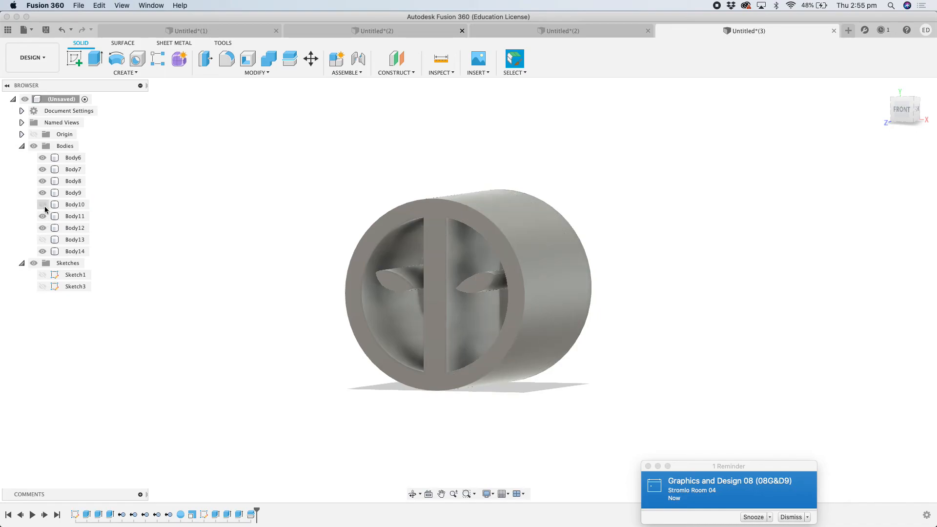
{"action": "left_click", "coordinate": [44, 205]}
{"action": "left_click", "coordinate": [43, 193]}
{"action": "left_click", "coordinate": [44, 192]}
{"action": "left_click", "coordinate": [43, 183]}
{"action": "left_click", "coordinate": [43, 183]}
{"action": "left_click", "coordinate": [44, 171]}
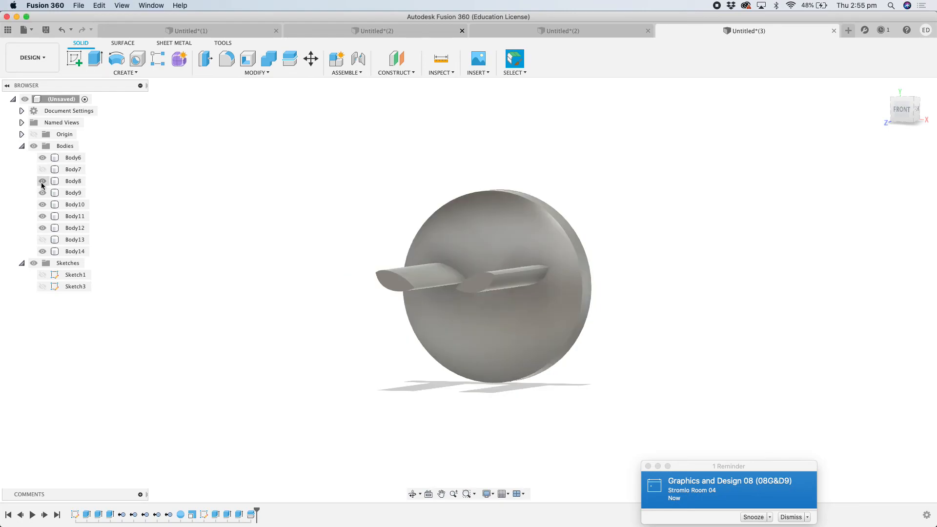
{"action": "left_click", "coordinate": [42, 182]}
{"action": "left_click", "coordinate": [43, 192]}
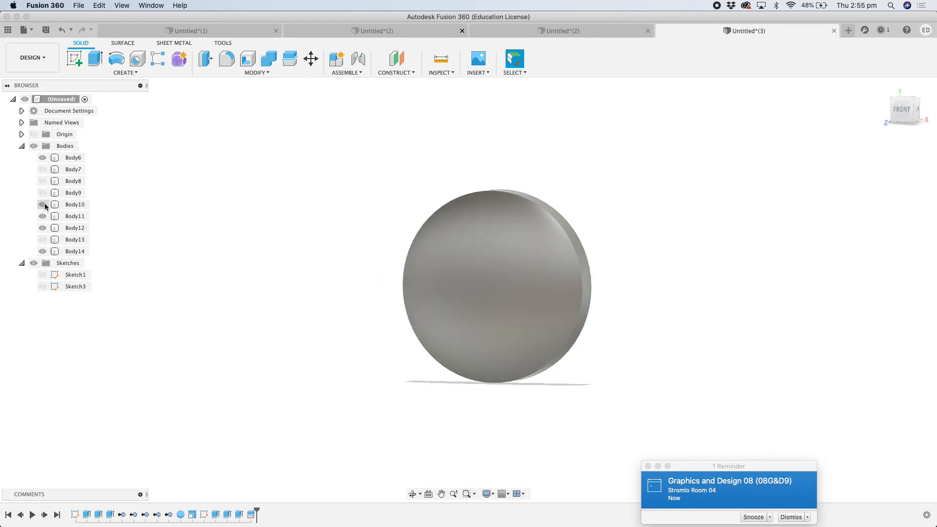
Move the split ring-and-bar piece, Body10, about 4.4 mm forward along Z.
{"action": "left_click", "coordinate": [44, 205]}
{"action": "left_click", "coordinate": [74, 205]}
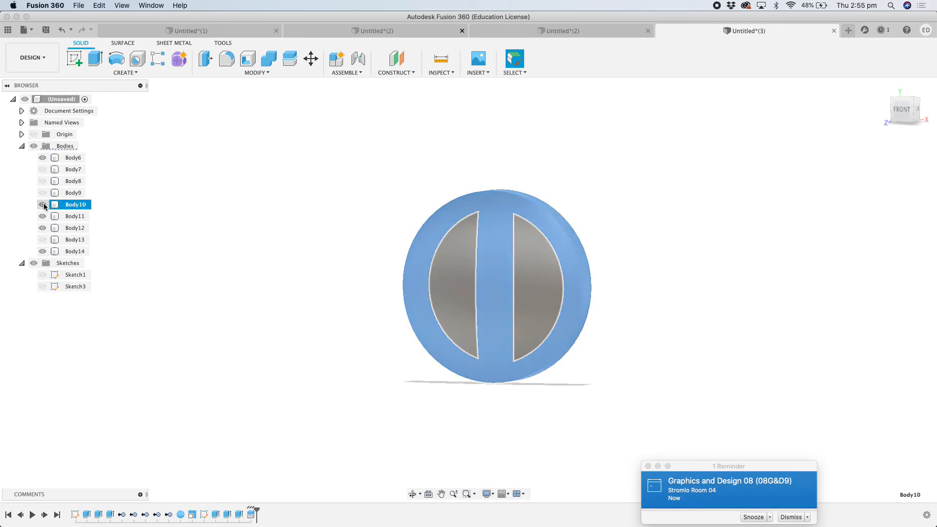
{"action": "left_click_drag", "start_coordinate": [899, 110], "coordinate": [834, 104]}
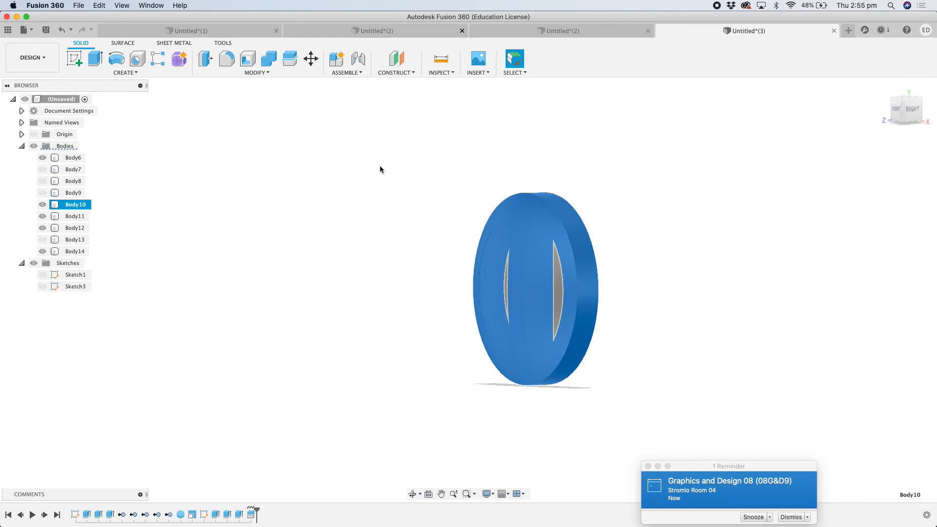
{"action": "right_click", "coordinate": [91, 206]}
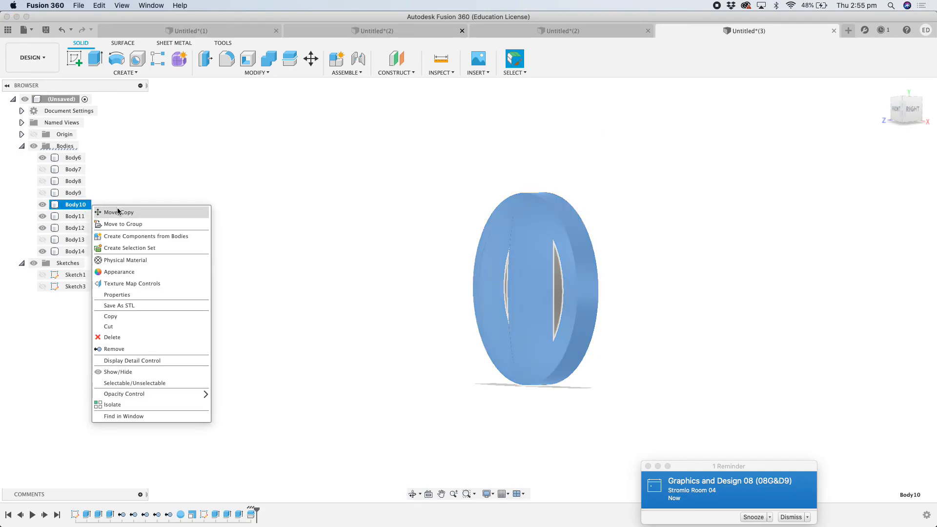
{"action": "left_click", "coordinate": [113, 210]}
{"action": "left_click_drag", "start_coordinate": [469, 386], "coordinate": [463, 386]}
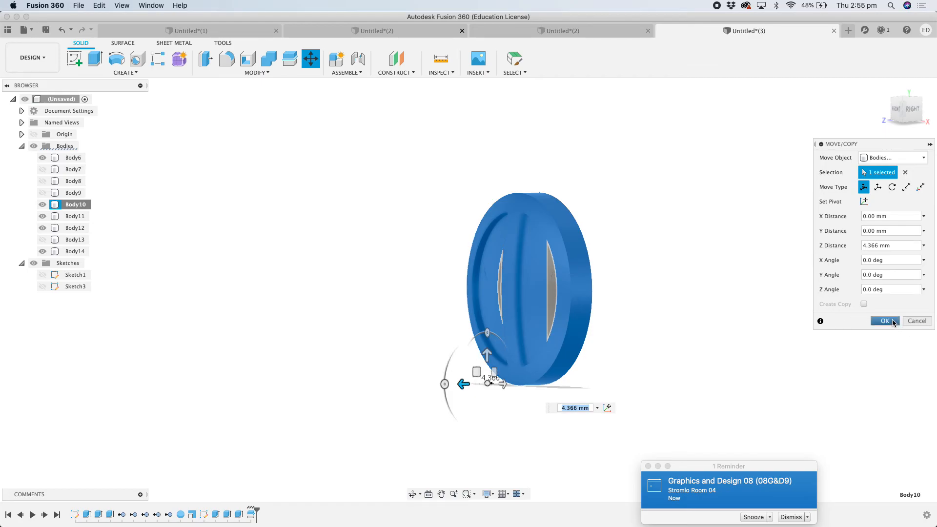
{"action": "left_click", "coordinate": [894, 322]}
Identify the split eye pieces, Body6 and Body11, among the remaining bodies and hide the raised ring-and-bar piece, Body10.
{"action": "left_click", "coordinate": [44, 228]}
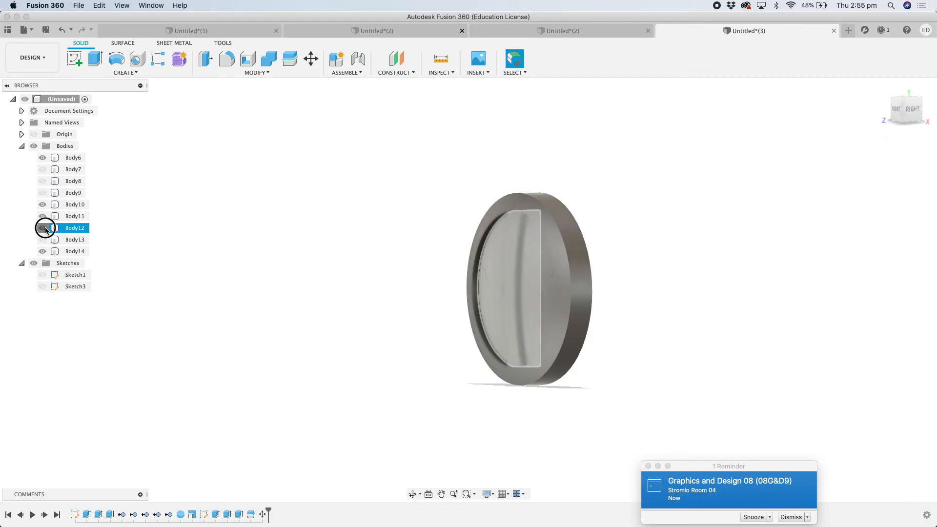
{"action": "left_click", "coordinate": [44, 251]}
{"action": "left_click", "coordinate": [44, 251]}
{"action": "left_click", "coordinate": [43, 228]}
{"action": "left_click", "coordinate": [44, 217]}
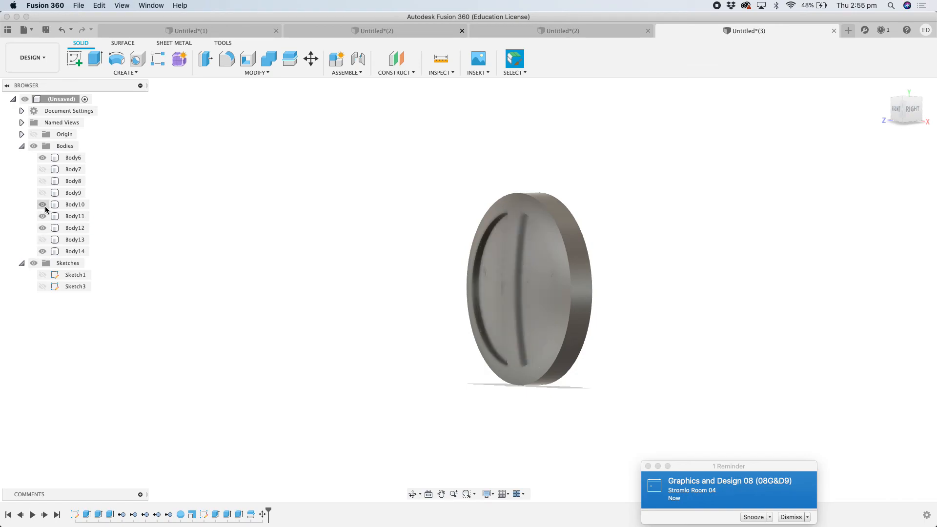
{"action": "left_click", "coordinate": [44, 207]}
{"action": "left_click", "coordinate": [44, 215]}
{"action": "left_click", "coordinate": [43, 158]}
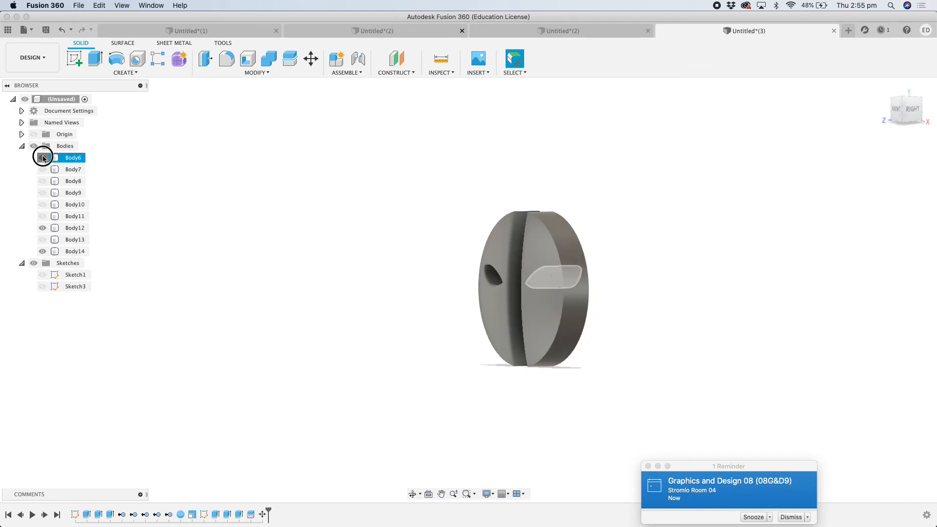
{"action": "left_click", "coordinate": [43, 157]}
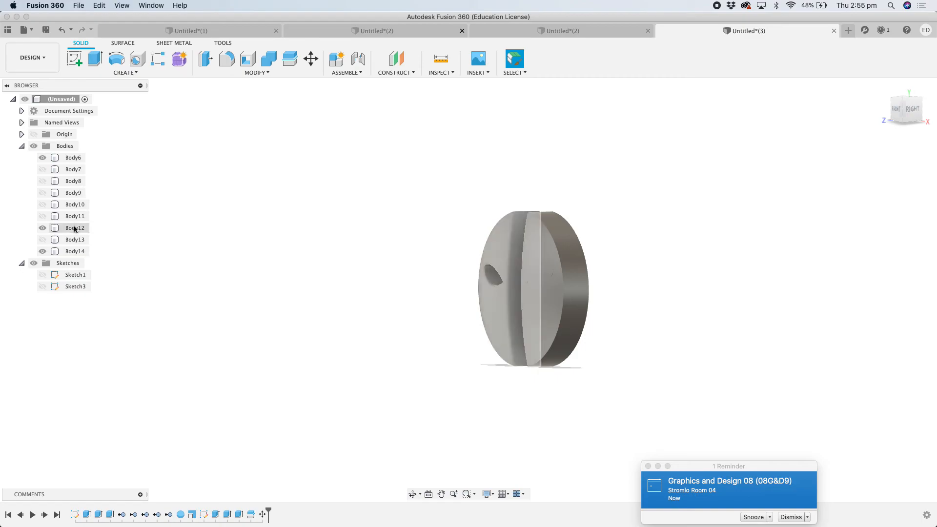
{"action": "left_click", "coordinate": [43, 216]}
{"action": "left_click", "coordinate": [43, 228]}
Move both split eye pieces, Body6 and Body11, about 2.4 mm backward along Z.
{"action": "left_click", "coordinate": [69, 218]}
{"action": "left_click", "coordinate": [43, 227]}
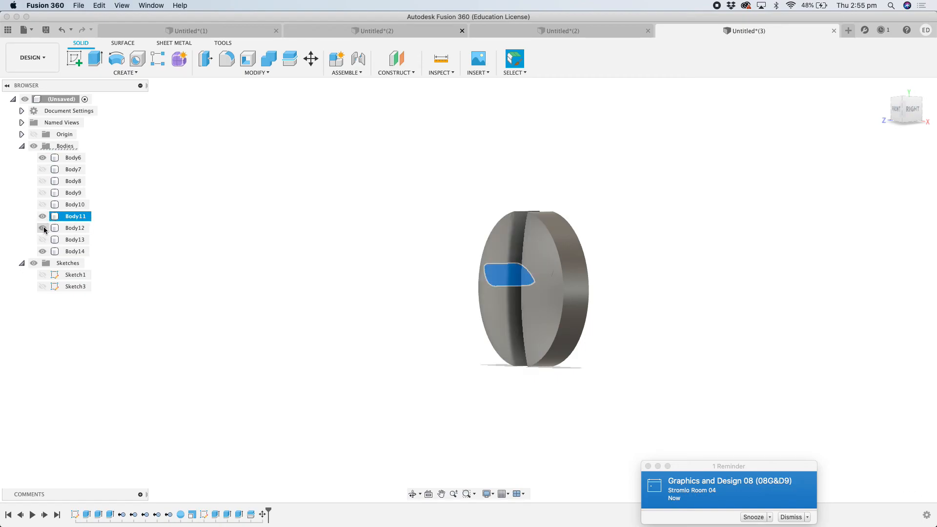
{"action": "left_click", "coordinate": [73, 158], "text": "super"}
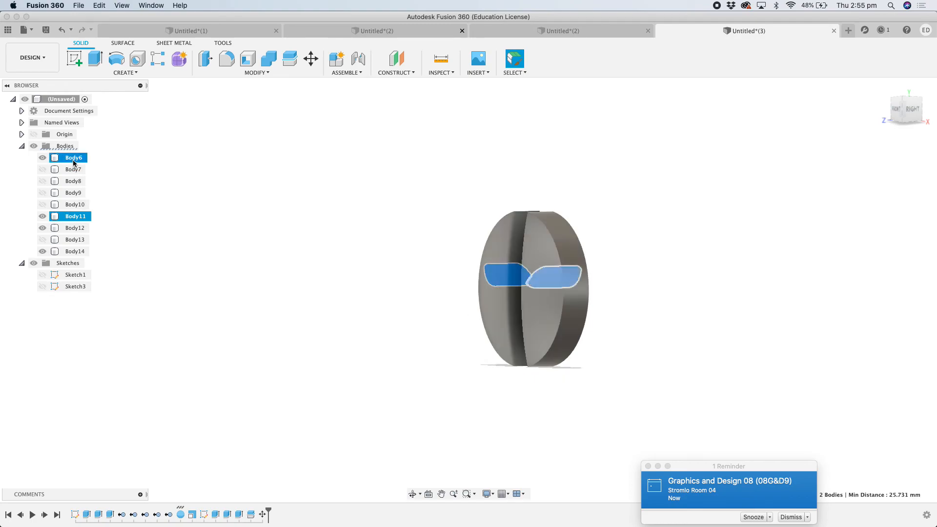
{"action": "right_click", "coordinate": [74, 162]}
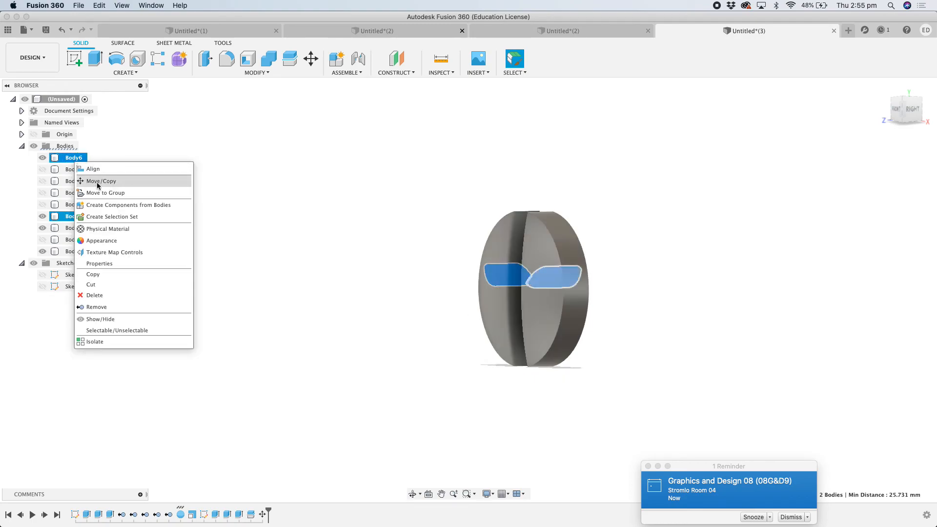
{"action": "left_click", "coordinate": [97, 182]}
{"action": "left_click_drag", "start_coordinate": [490, 289], "coordinate": [489, 288]}
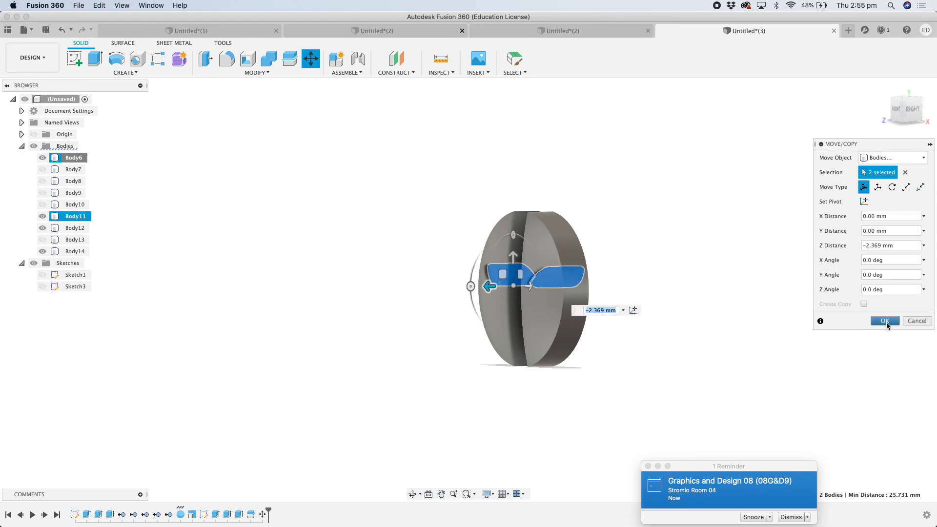
{"action": "left_click", "coordinate": [885, 321]}
Show the ring-and-bar piece, Body10, again and leave the dome's outer rim, Body13, hidden.
{"action": "left_click", "coordinate": [43, 240]}
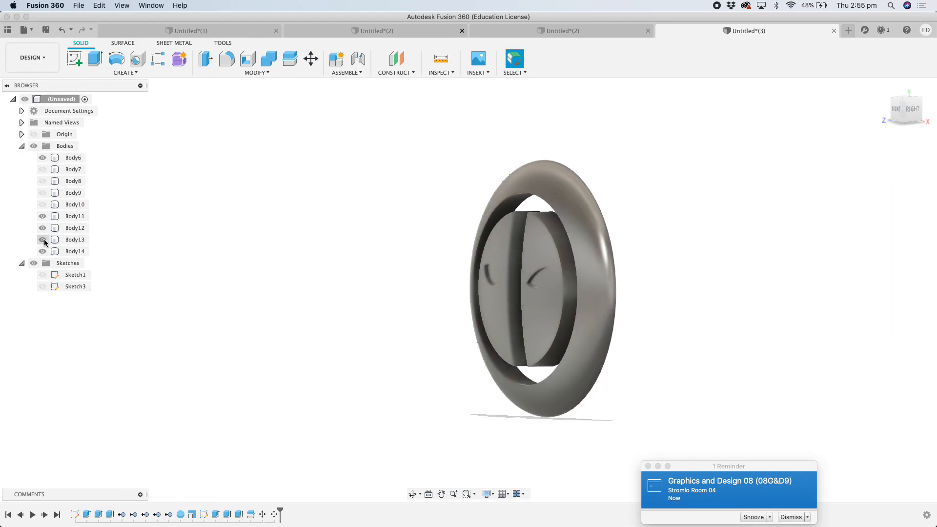
{"action": "left_click", "coordinate": [42, 239]}
{"action": "left_click", "coordinate": [43, 204]}
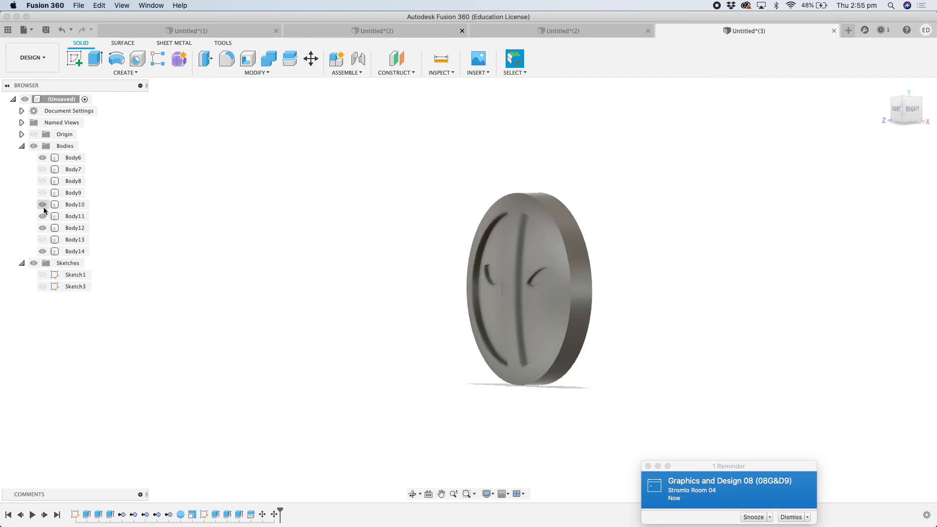
Apply the Leather (Generic) appearance to the raised ring-and-bar piece, Body10.
{"action": "left_click", "coordinate": [883, 87]}
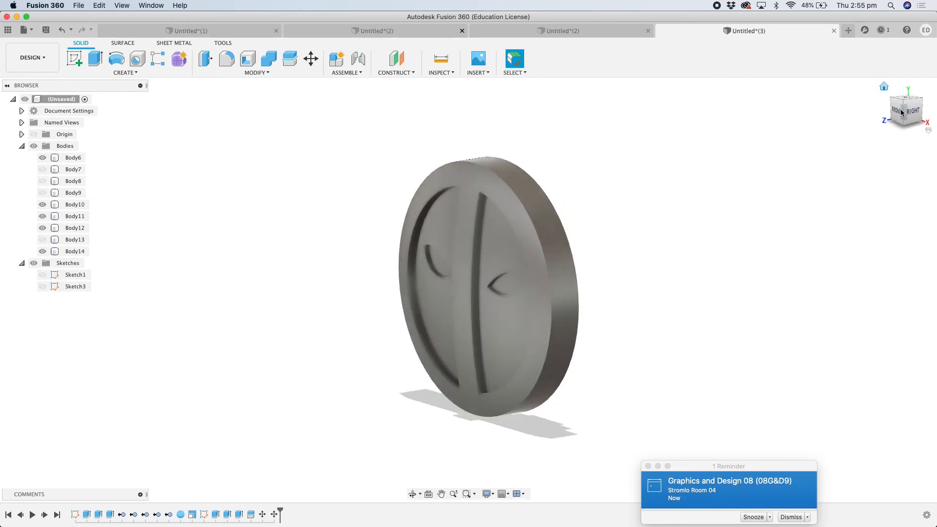
{"action": "mouse_move", "coordinate": [899, 114]}
{"action": "left_mouse_down"}
{"action": "mouse_move", "coordinate": [920, 100]}
{"action": "mouse_move", "coordinate": [530, 107]}
{"action": "mouse_move", "coordinate": [487, 83]}
{"action": "mouse_move", "coordinate": [442, 80]}
{"action": "mouse_move", "coordinate": [488, 84]}
{"action": "mouse_move", "coordinate": [446, 75]}
{"action": "mouse_move", "coordinate": [466, 81]}
{"action": "mouse_move", "coordinate": [453, 82]}
{"action": "mouse_move", "coordinate": [446, 72]}
{"action": "mouse_move", "coordinate": [464, 84]}
{"action": "mouse_move", "coordinate": [457, 78]}
{"action": "left_mouse_up"}
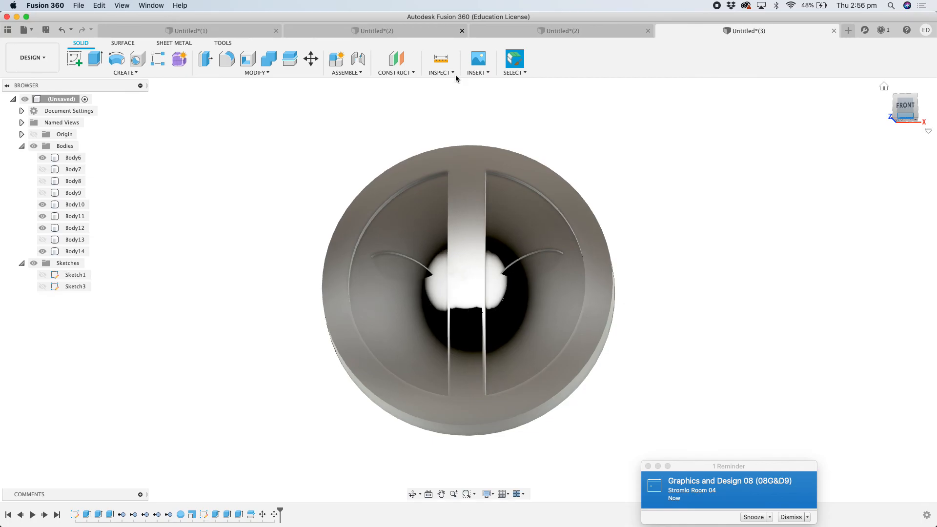
{"action": "key", "text": "a"}
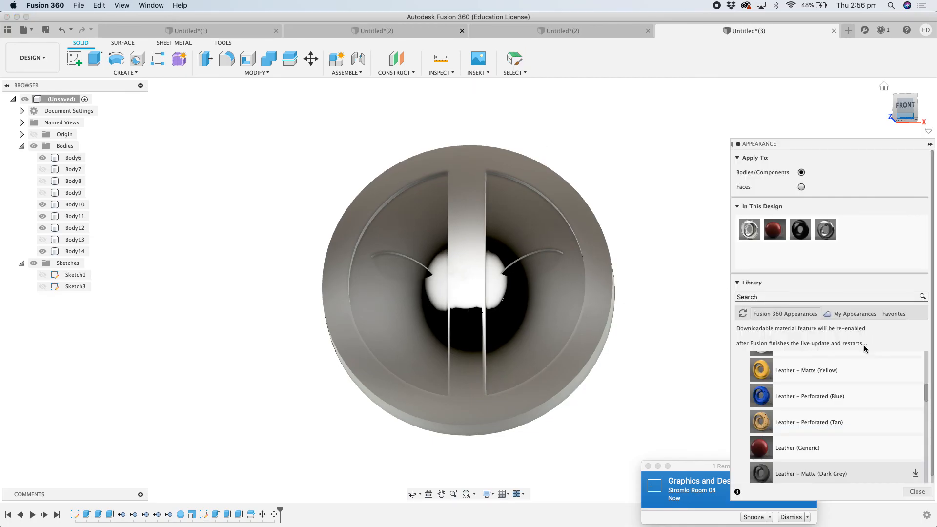
{"action": "left_click_drag", "start_coordinate": [760, 448], "coordinate": [612, 318]}
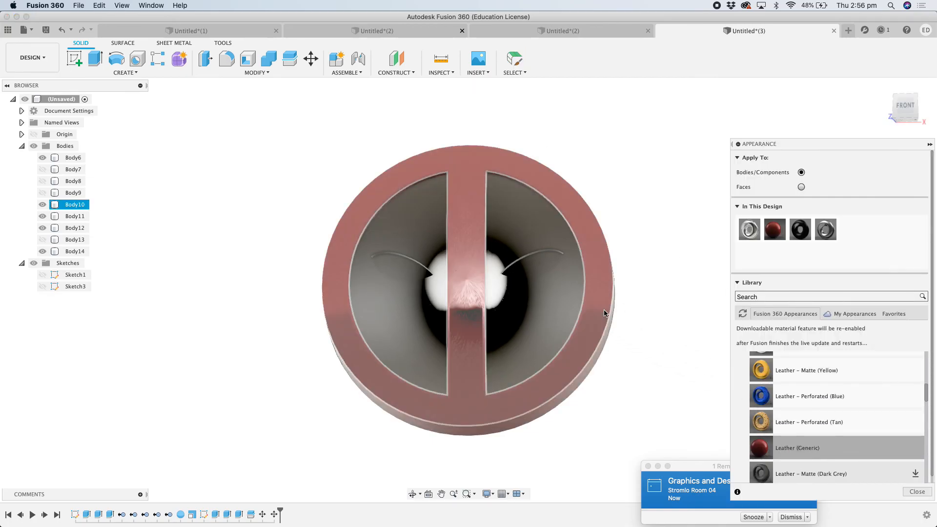
Apply the Platinum - Polished appearance from the metal library to both eye pieces.
{"action": "scroll", "coordinate": [830, 440], "scroll_direction": "down", "scroll_amount": 3}
{"action": "scroll", "coordinate": [809, 408], "scroll_direction": "down", "scroll_amount": 10}
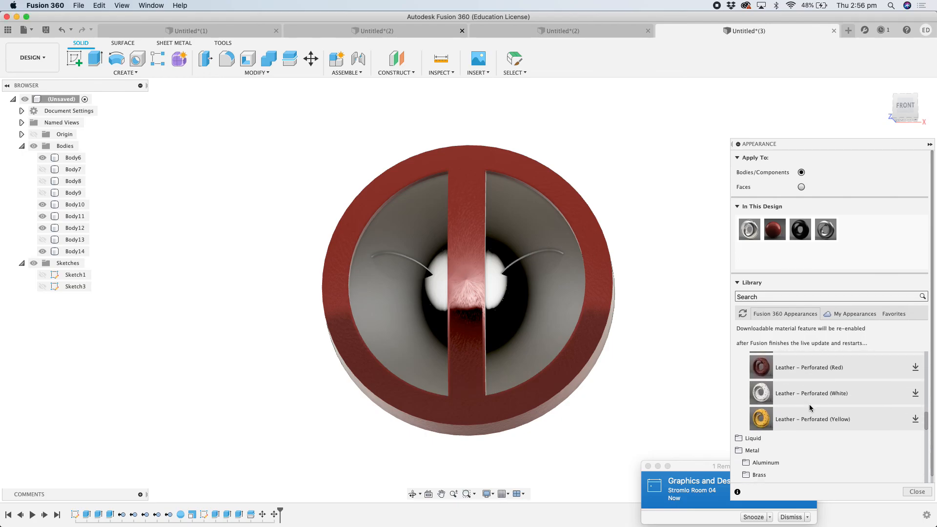
{"action": "scroll", "coordinate": [810, 408], "scroll_direction": "down", "scroll_amount": 8}
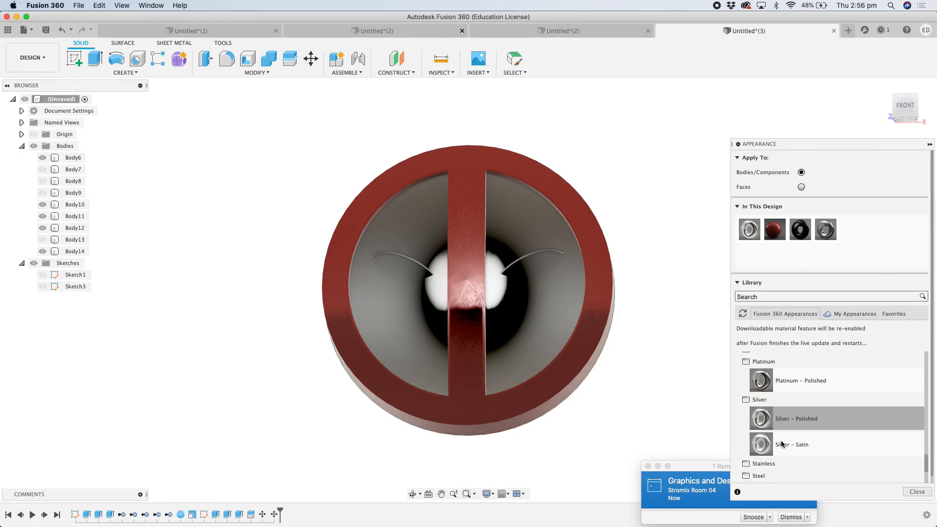
{"action": "left_click", "coordinate": [788, 399]}
{"action": "left_click_drag", "start_coordinate": [761, 381], "coordinate": [535, 264]}
{"action": "left_click_drag", "start_coordinate": [764, 380], "coordinate": [403, 266]}
Apply the Coating - Black Oxide appearance to both recessed face halves beside the bar and finish editing appearances.
{"action": "scroll", "coordinate": [854, 471], "scroll_direction": "down", "scroll_amount": 3}
{"action": "scroll", "coordinate": [854, 473], "scroll_direction": "up", "scroll_amount": 10}
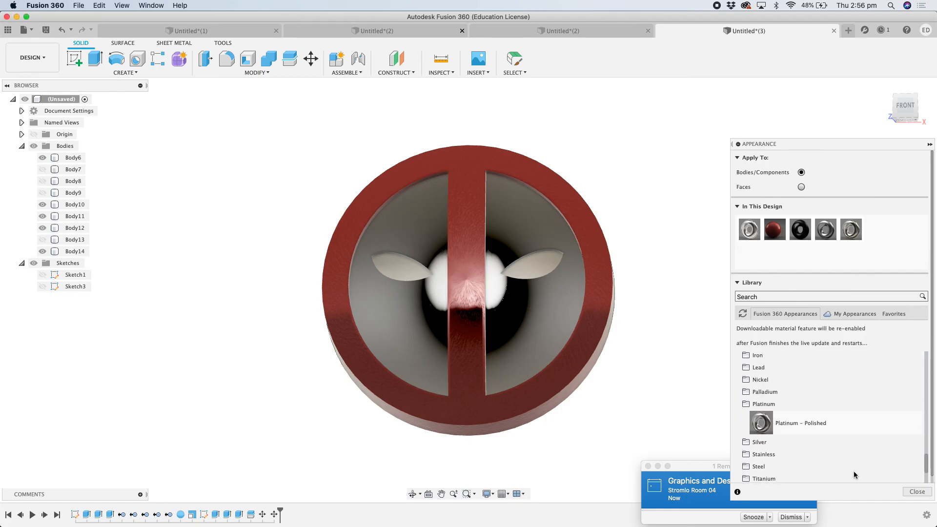
{"action": "left_click_drag", "start_coordinate": [795, 431], "coordinate": [528, 336]}
{"action": "left_click_drag", "start_coordinate": [825, 432], "coordinate": [399, 302]}
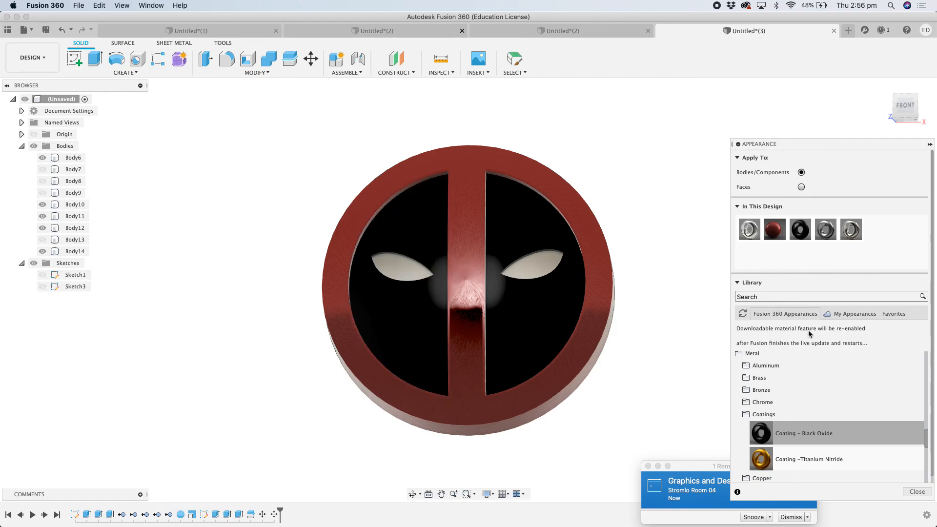
{"action": "left_click", "coordinate": [917, 491]}
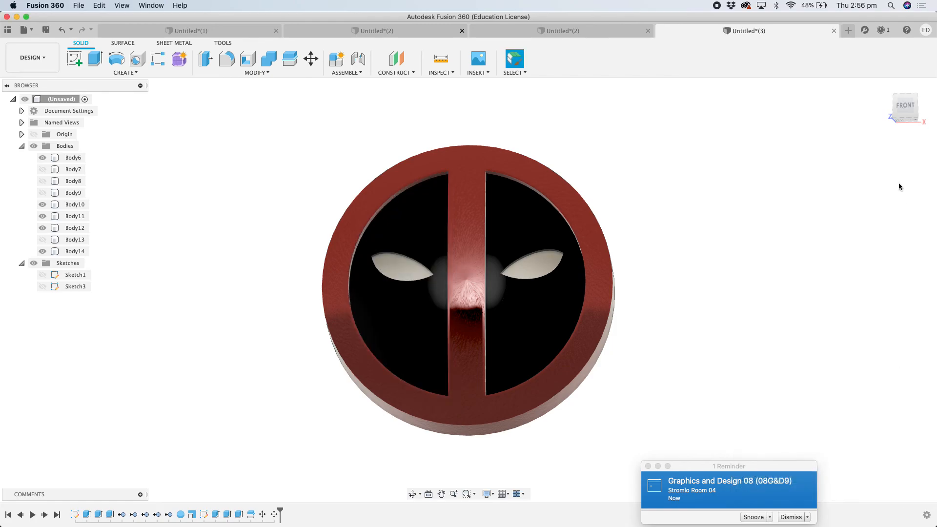
{"action": "middle_click_drag", "start_coordinate": [902, 99], "coordinate": [883, 145], "text": "shift"}
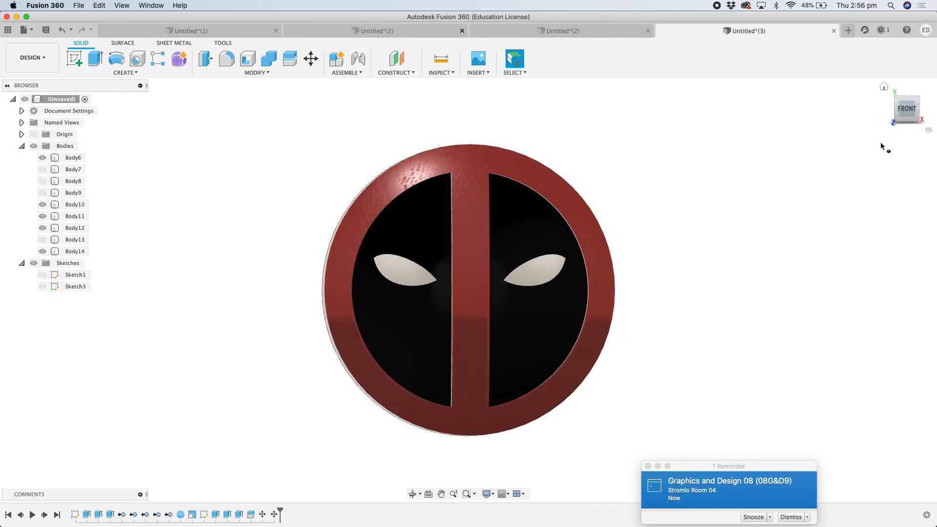
{"action": "left_click", "coordinate": [604, 298]}
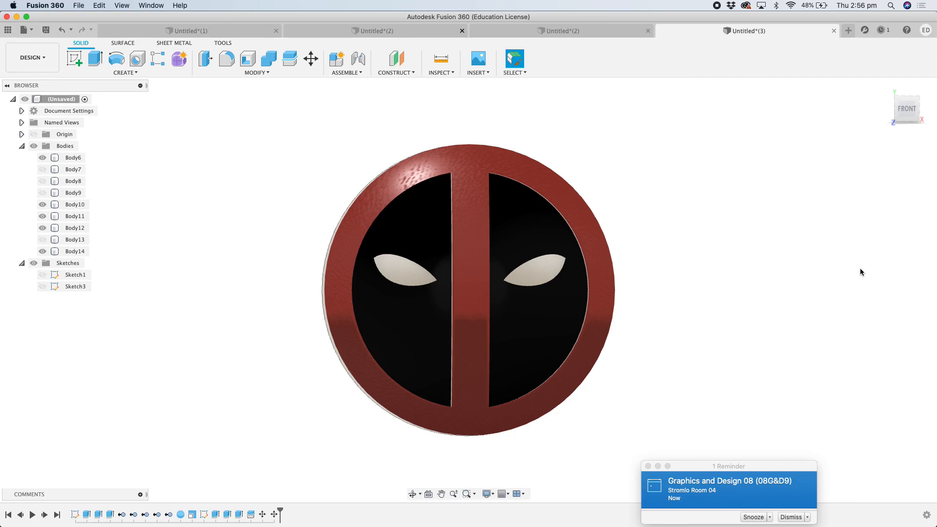
{"action": "middle_click_drag", "start_coordinate": [879, 100], "coordinate": [907, 118], "text": "shift"}
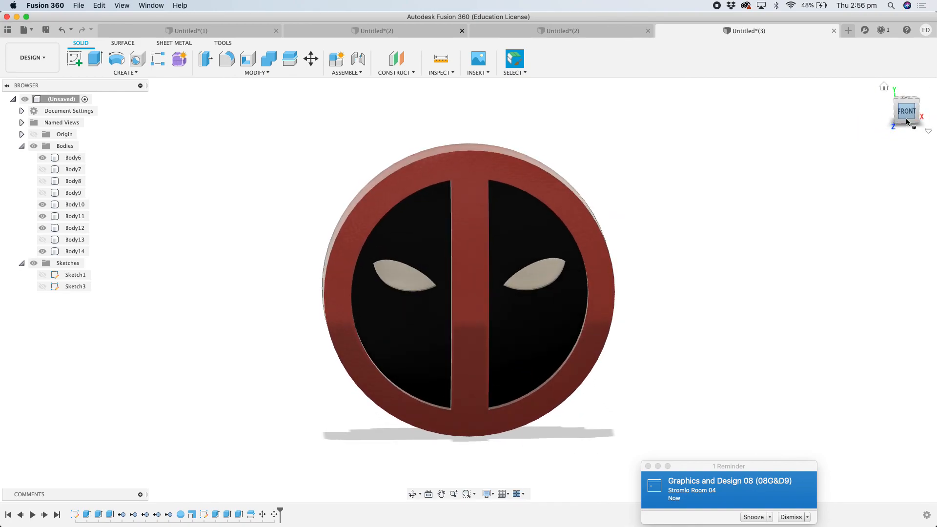